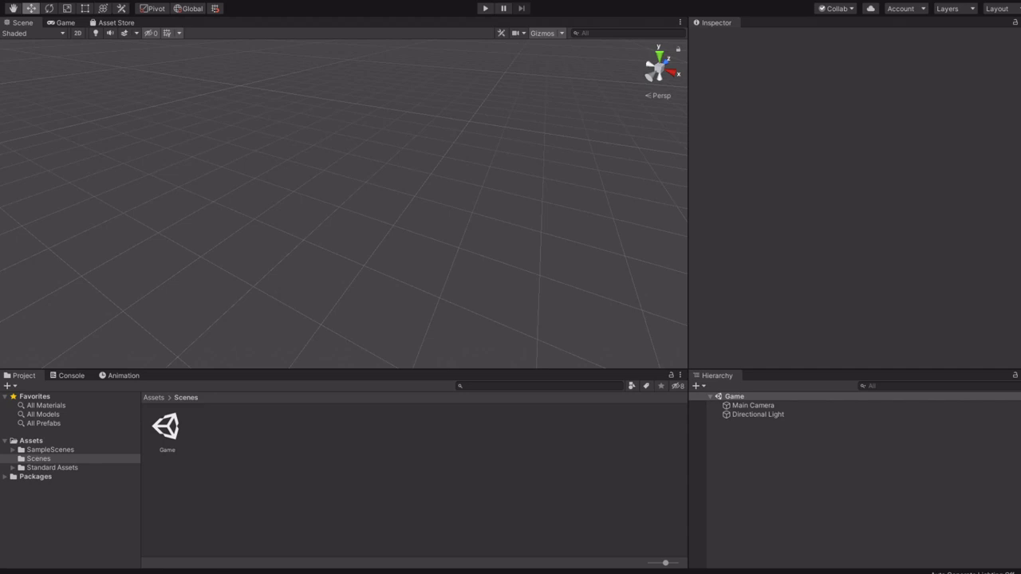
{"action": "left_click", "coordinate": [167, 428]}
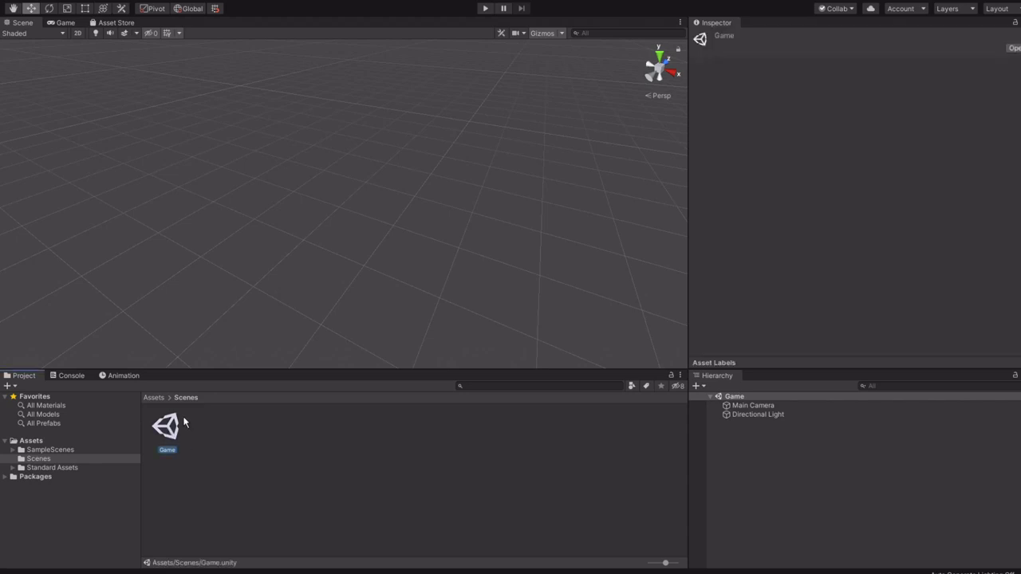
{"action": "left_click", "coordinate": [268, 431]}
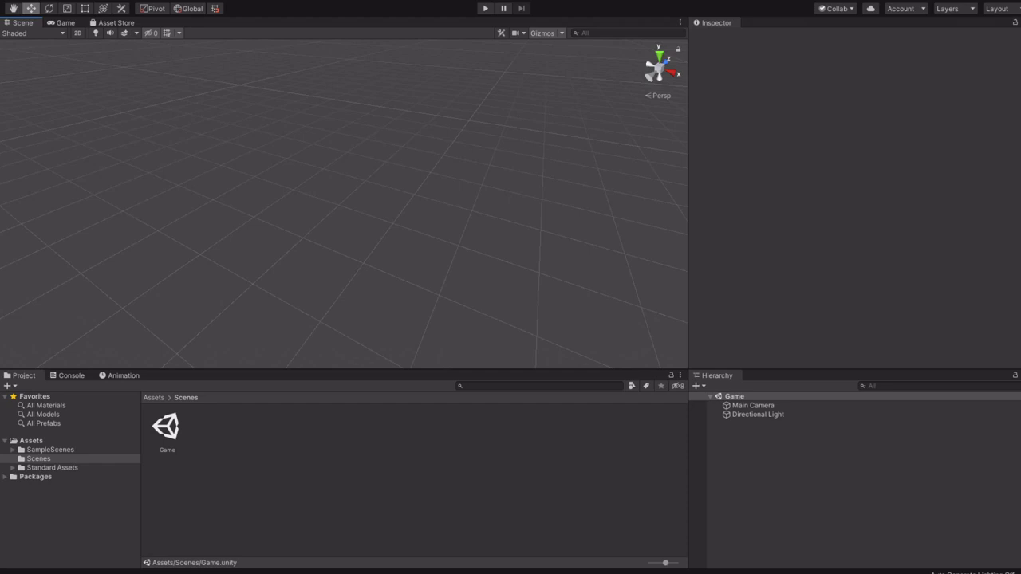
Search the Asset Store for "standard assets".
{"action": "middle_click", "coordinate": [109, 22]}
{"action": "key", "text": "ctrl+9"}
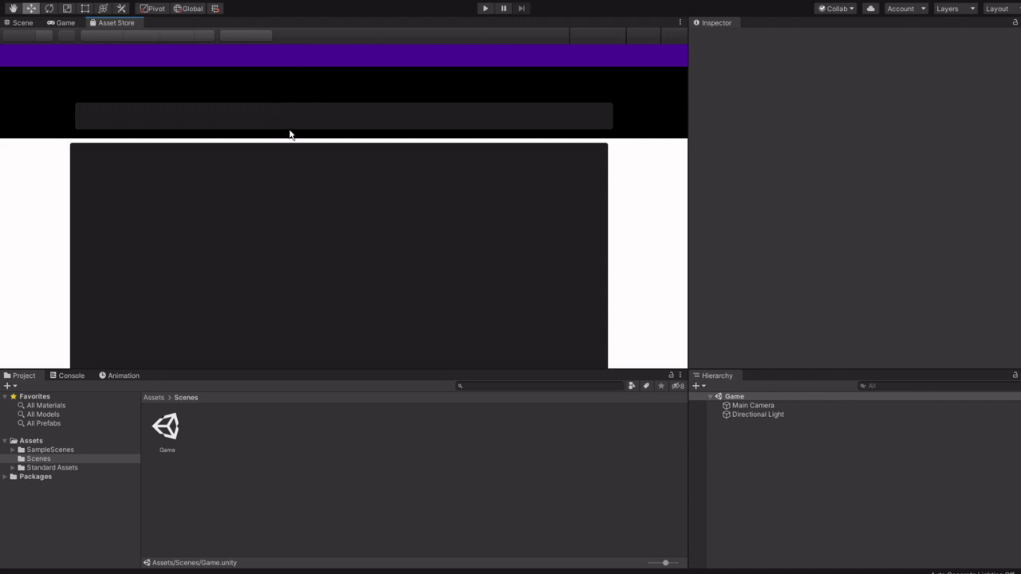
{"action": "left_click", "coordinate": [231, 116]}
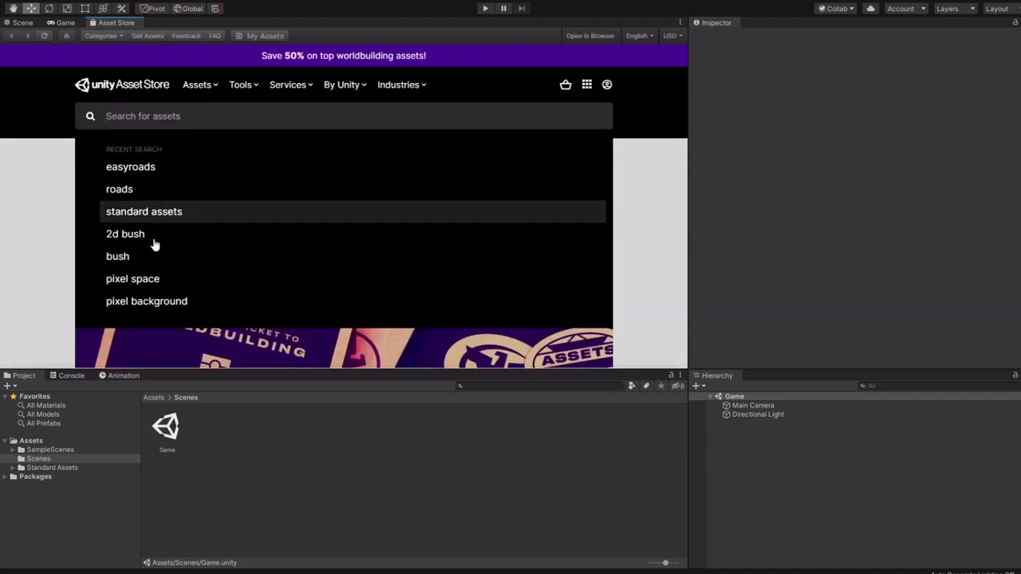
{"action": "left_click", "coordinate": [197, 213]}
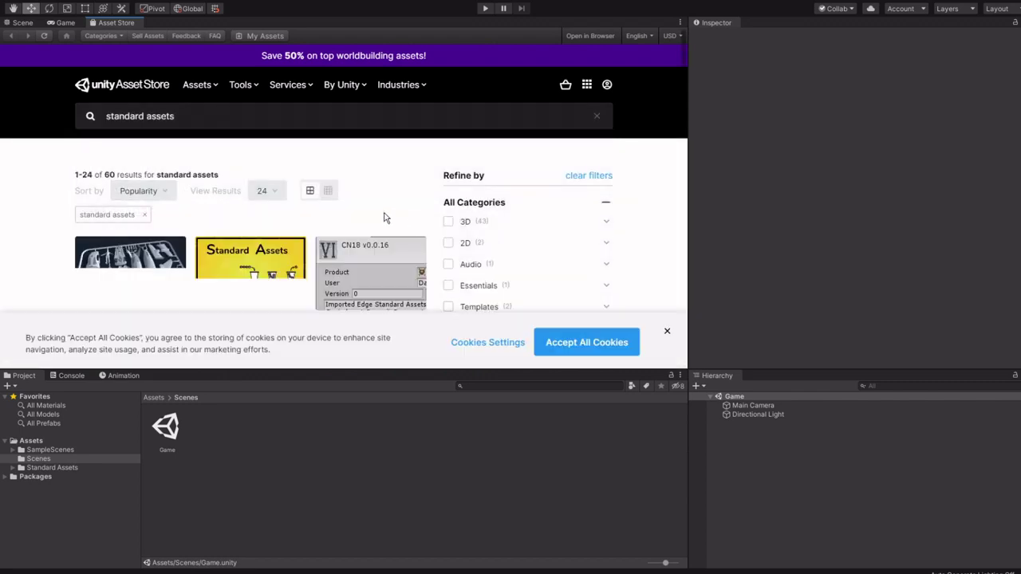
Accept the store's cookies and view the product page of Standard Assets (for Unity 2018.4).
{"action": "scroll", "coordinate": [383, 219], "scroll_direction": "down", "scroll_amount": 1}
{"action": "scroll", "coordinate": [607, 355], "scroll_direction": "down", "scroll_amount": 1}
{"action": "left_click", "coordinate": [586, 345]}
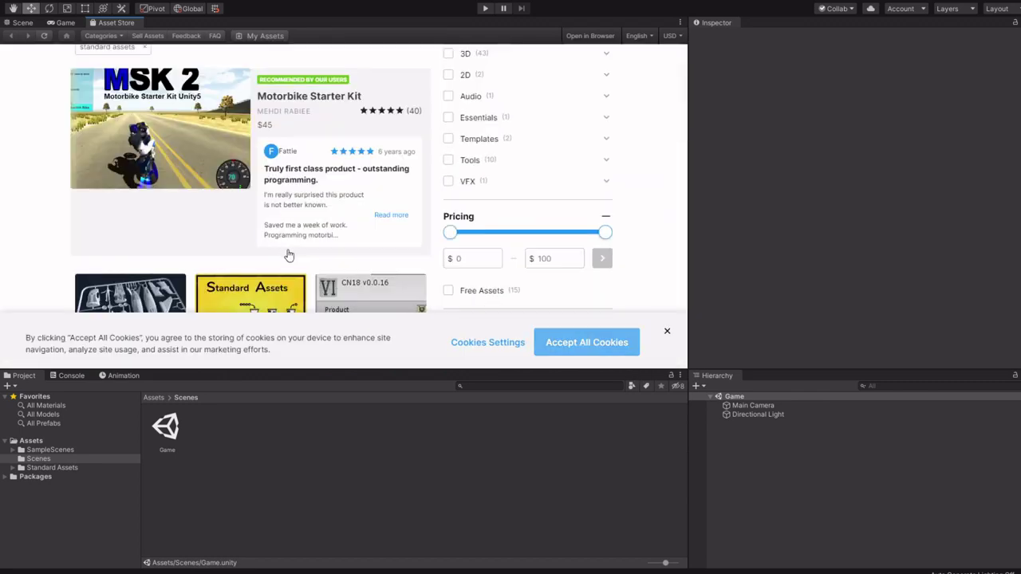
{"action": "left_click", "coordinate": [142, 314]}
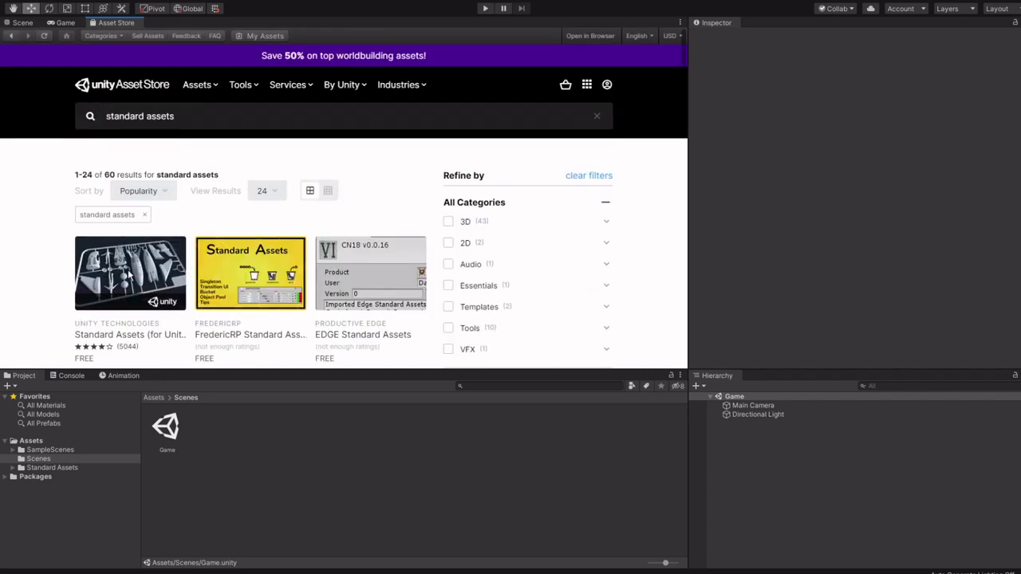
{"action": "scroll", "coordinate": [194, 257], "scroll_direction": "down", "scroll_amount": 2}
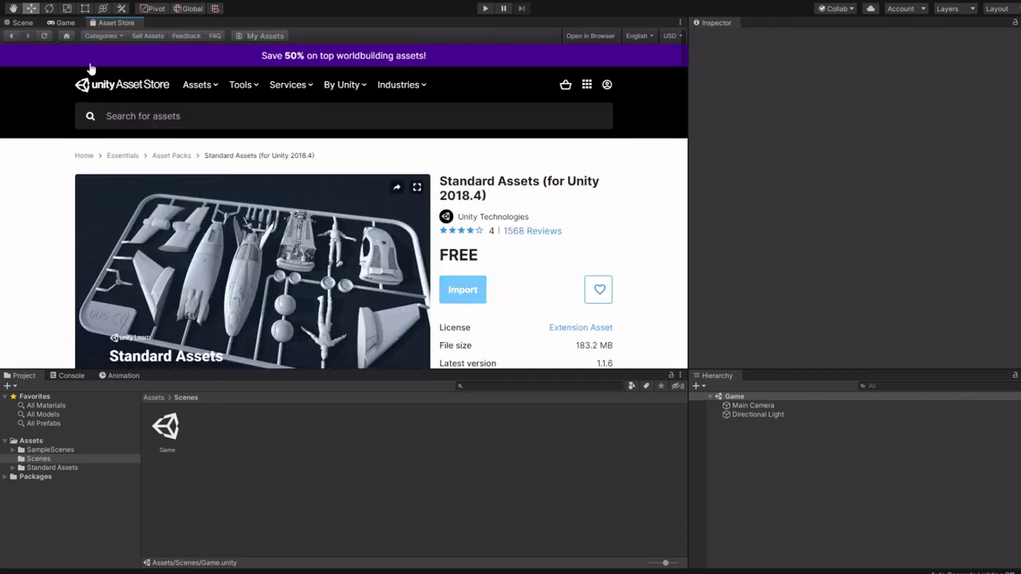
Return to the Scene view and show the contents of the project's Standard Assets folder.
{"action": "left_click", "coordinate": [22, 23]}
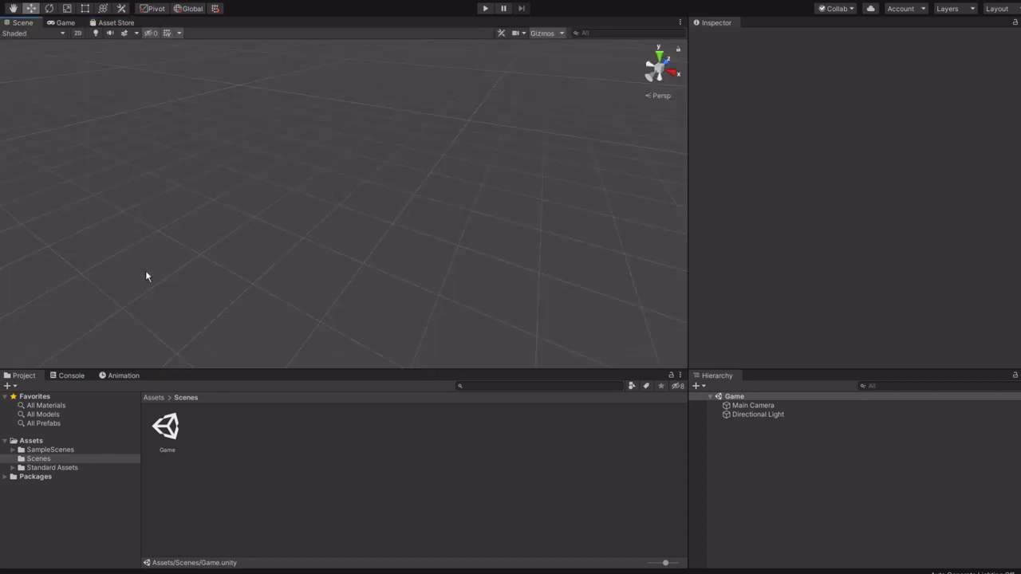
{"action": "left_click", "coordinate": [68, 469]}
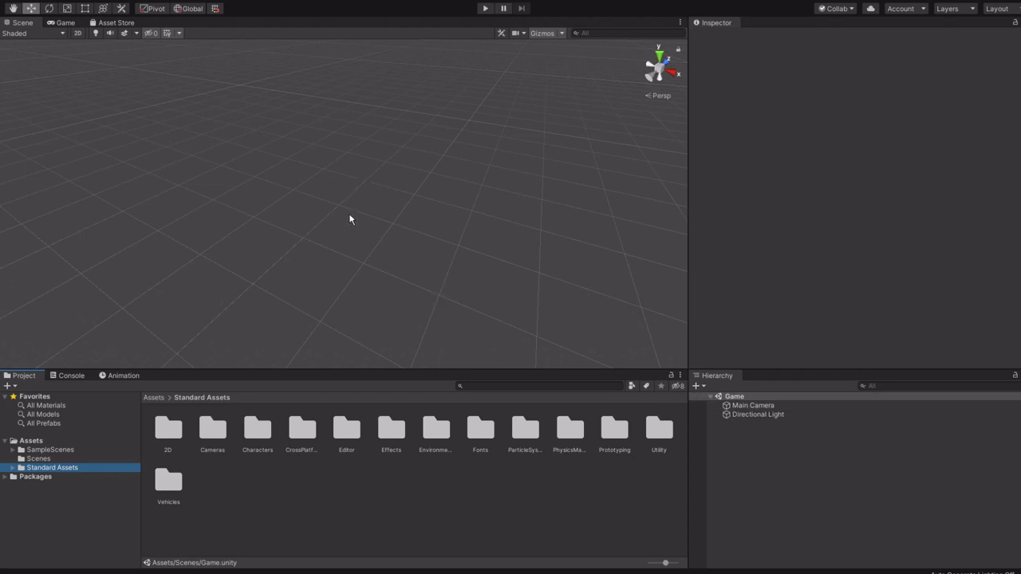
Add a Terrain object to the Game scene.
{"action": "right_click_drag", "start_coordinate": [349, 216], "coordinate": [402, 194]}
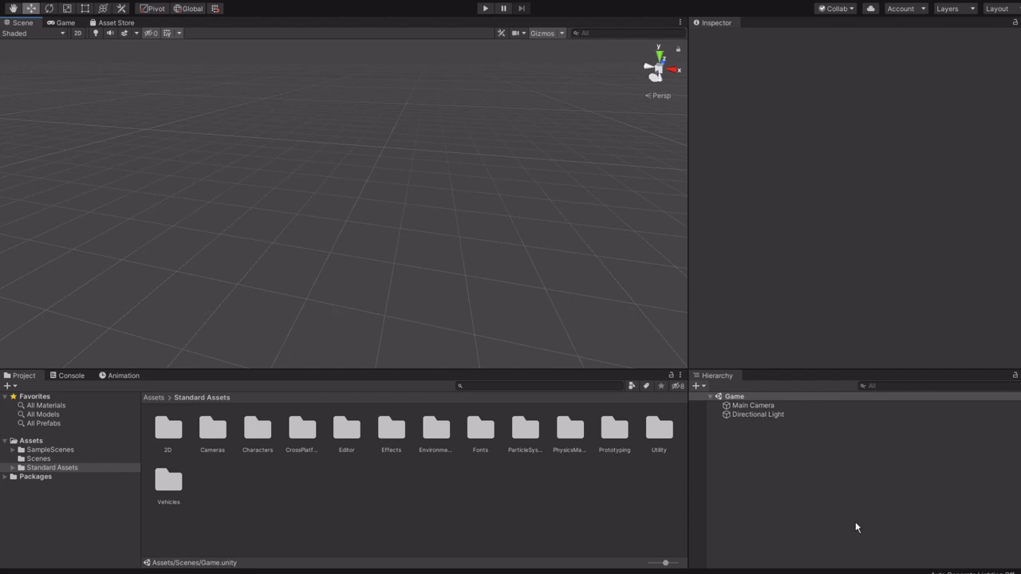
{"action": "left_click", "coordinate": [569, 230]}
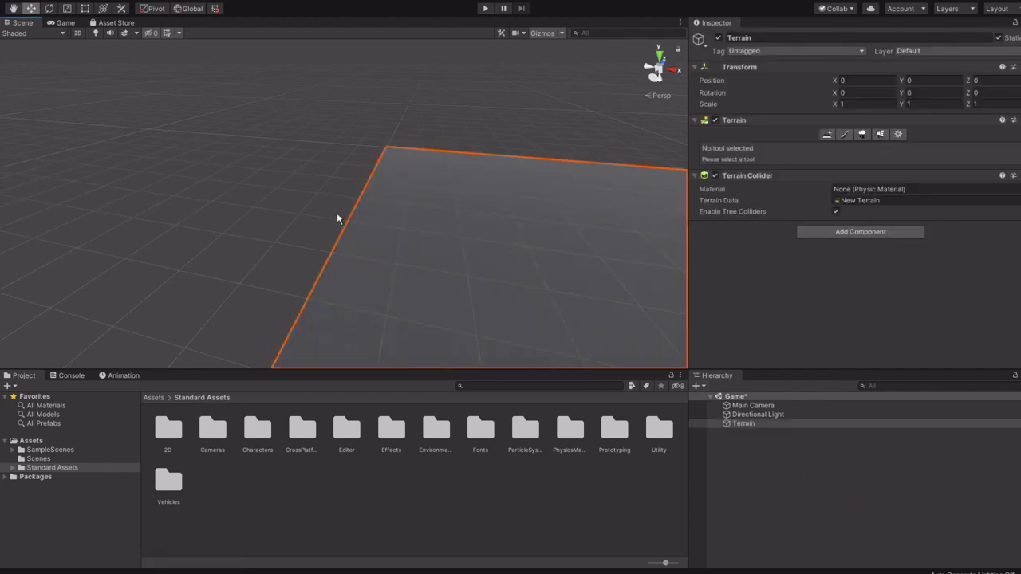
{"action": "right_click_drag", "start_coordinate": [363, 214], "coordinate": [510, 248]}
{"action": "key", "text": "w"}
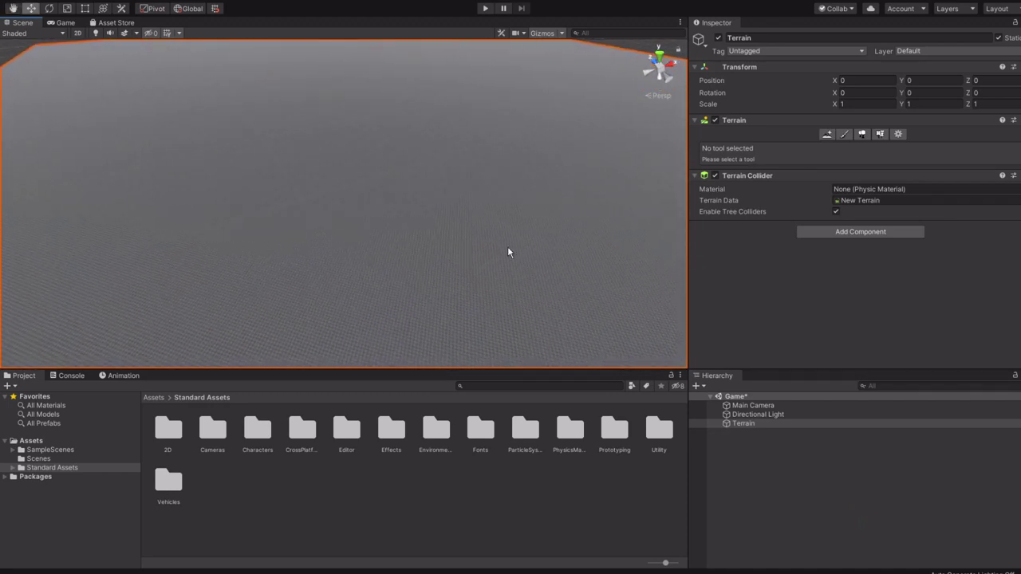
Set the terrain's width and length to 500 in its mesh resolution settings.
{"action": "left_click", "coordinate": [898, 134]}
{"action": "scroll", "coordinate": [878, 239], "scroll_direction": "down", "scroll_amount": 10}
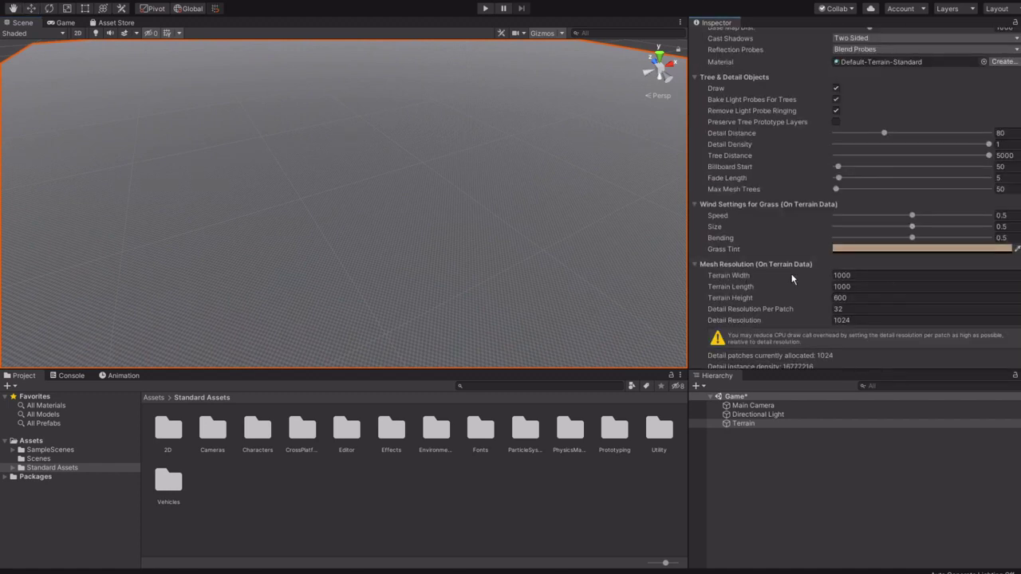
{"action": "left_click", "coordinate": [859, 275]}
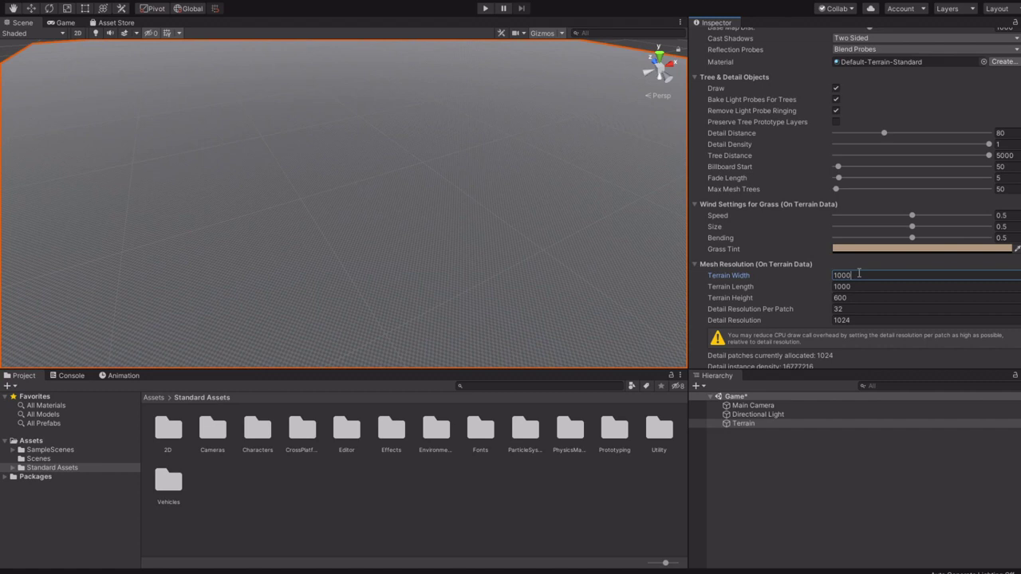
{"action": "type", "text": "500"}
{"action": "key", "text": "BackSpace"}
{"action": "key", "text": "BackSpace"}
{"action": "key", "text": "BackSpace"}
{"action": "key", "text": "BackSpace"}
{"action": "key", "text": "BackSpace"}
{"action": "key", "text": "BackSpace"}
{"action": "key", "text": "BackSpace"}
{"action": "type", "text": "500"}
{"action": "left_click", "coordinate": [860, 286]}
{"action": "type", "text": "500"}
{"action": "key", "text": "Return"}
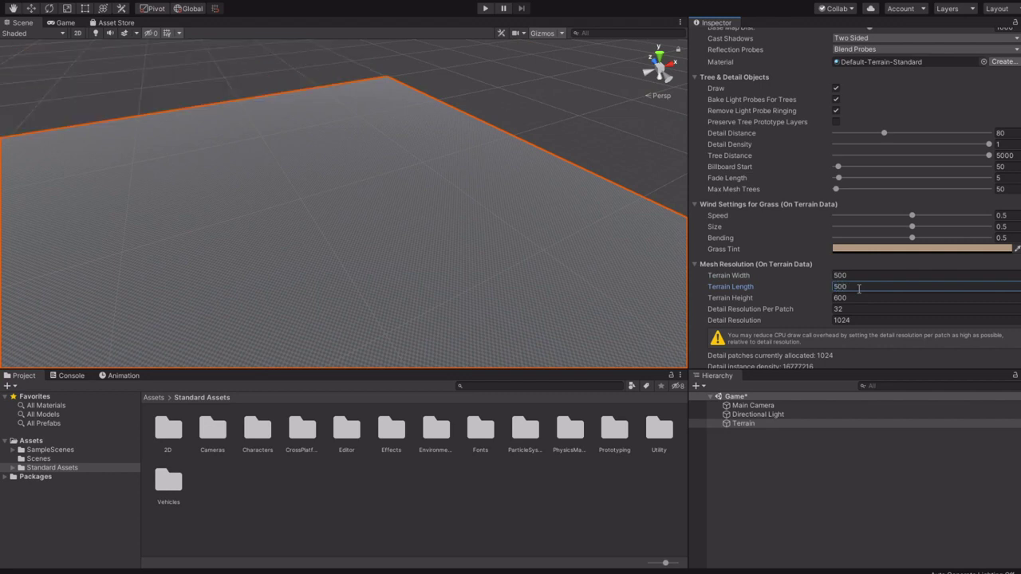
Place the FPSController prefab from Standard Assets/Characters/FirstPersonCharacter/Prefabs onto the terrain and save the scene.
{"action": "left_click_drag", "start_coordinate": [449, 212], "coordinate": [320, 344], "text": "alt"}
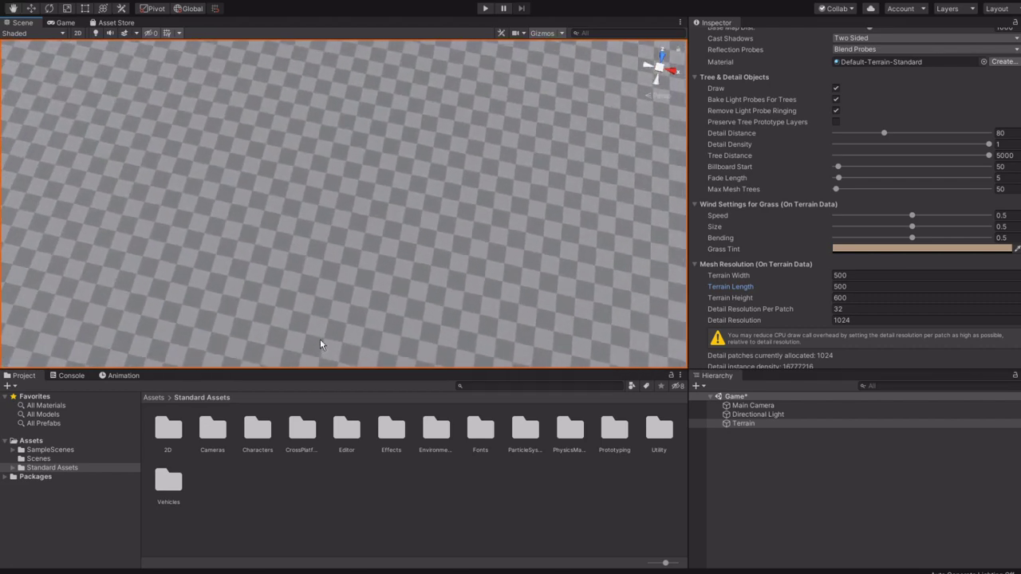
{"action": "double_click", "coordinate": [259, 428]}
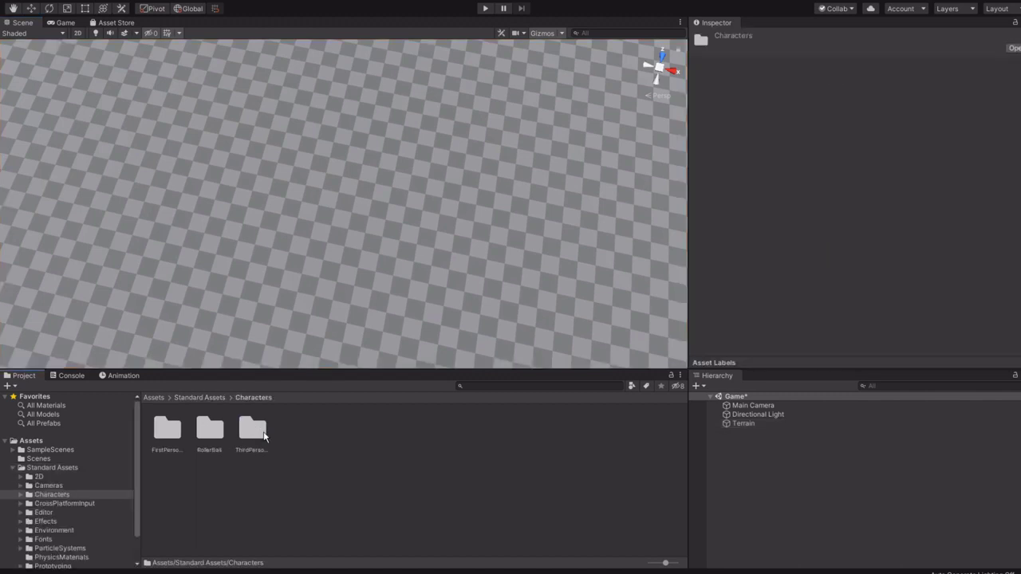
{"action": "double_click", "coordinate": [163, 429]}
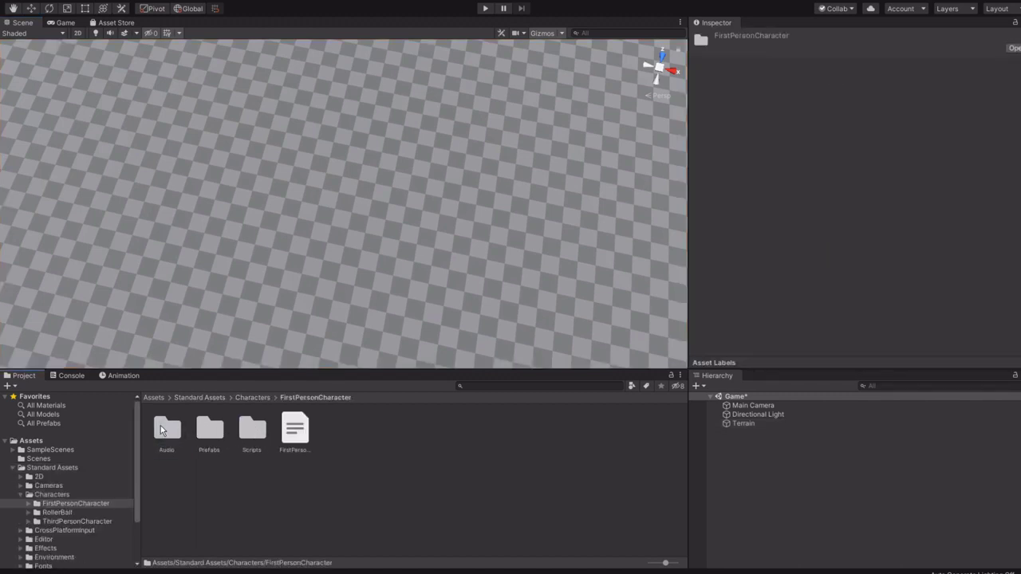
{"action": "double_click", "coordinate": [209, 433]}
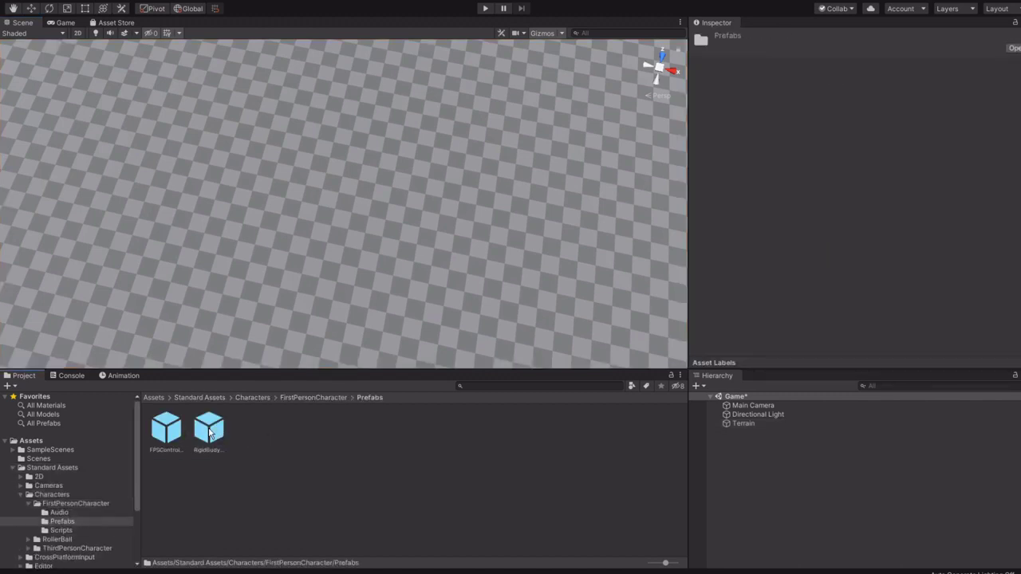
{"action": "left_click", "coordinate": [167, 431]}
{"action": "left_click_drag", "start_coordinate": [176, 429], "coordinate": [277, 252]}
{"action": "double_click", "coordinate": [800, 414]}
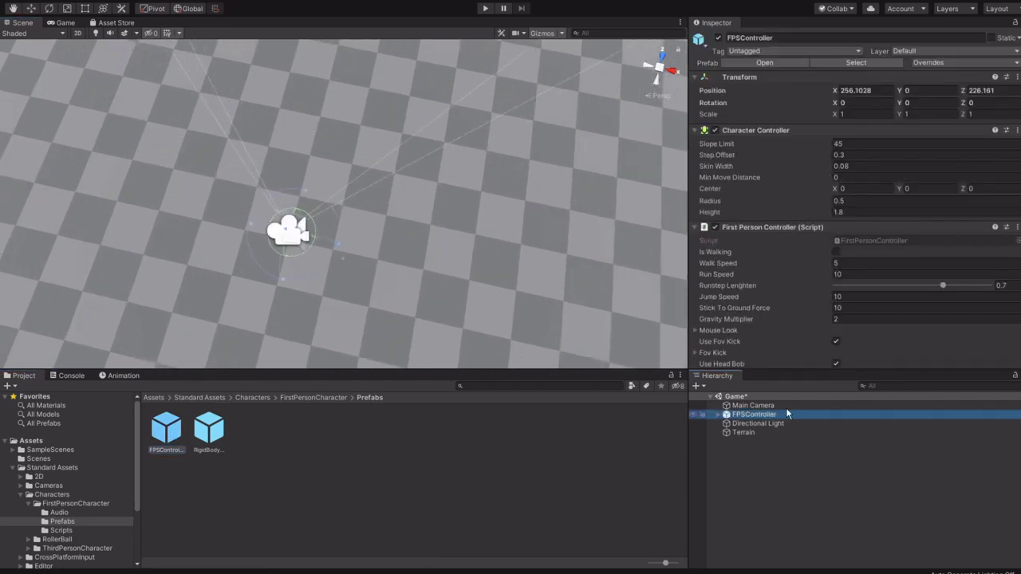
{"action": "key", "text": "ctrl+s"}
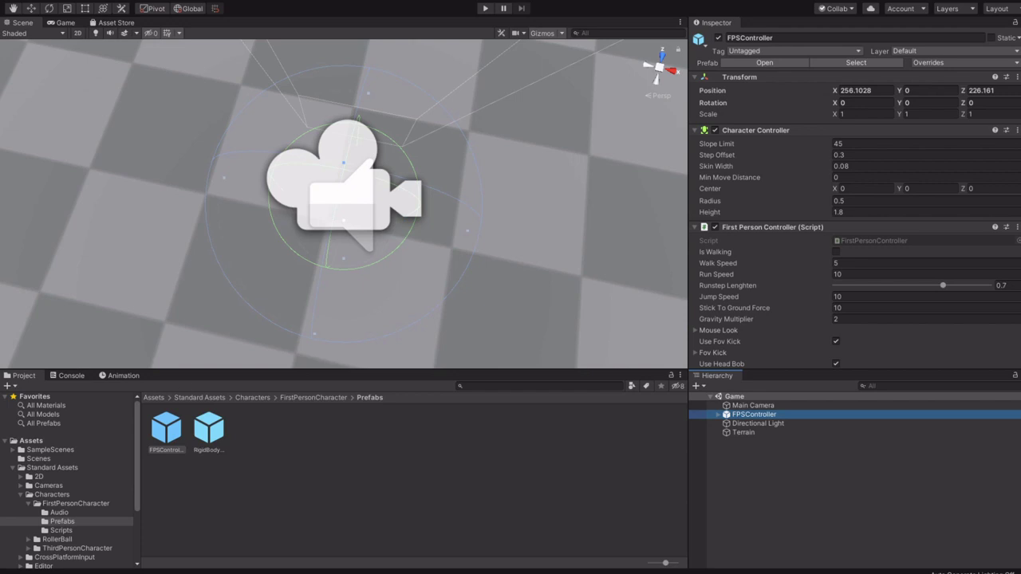
Raise the FPSController above the terrain surface to a Y position of about 1.22 and save the scene.
{"action": "left_click_drag", "start_coordinate": [377, 269], "coordinate": [367, 275], "text": "alt"}
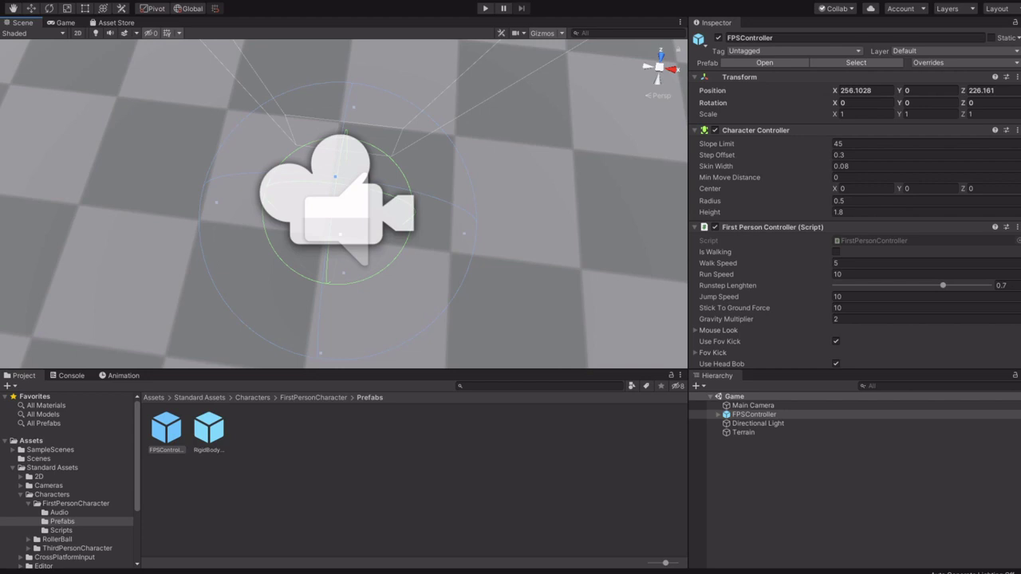
{"action": "left_click_drag", "start_coordinate": [447, 272], "coordinate": [659, 50], "text": "alt"}
{"action": "left_click", "coordinate": [659, 50]}
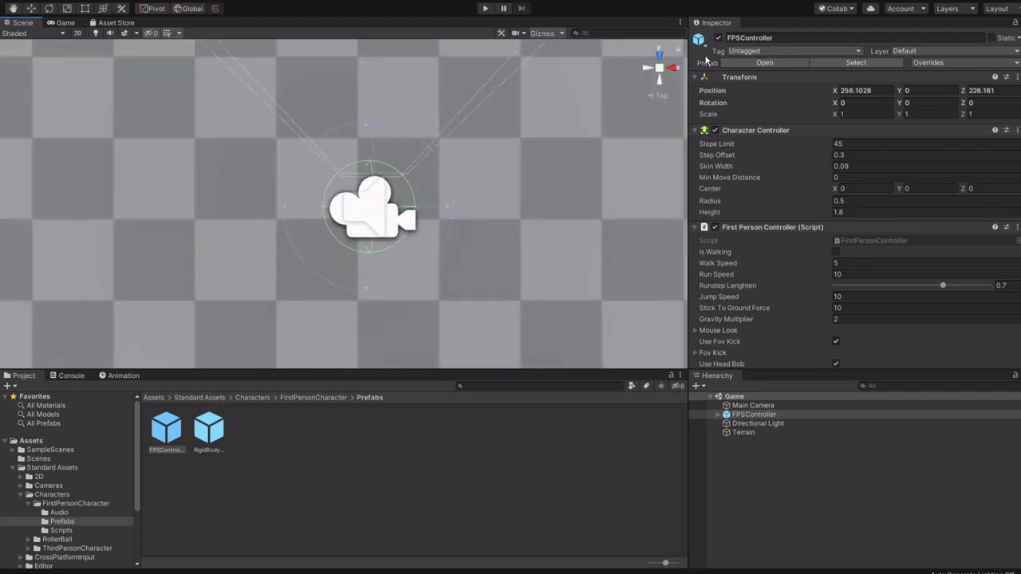
{"action": "left_click", "coordinate": [659, 54]}
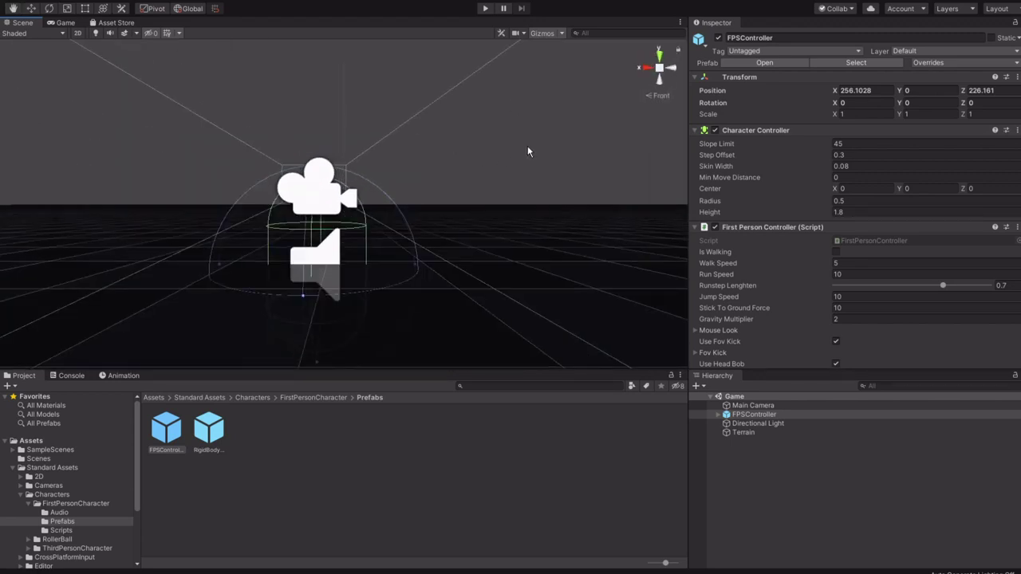
{"action": "key", "text": "w"}
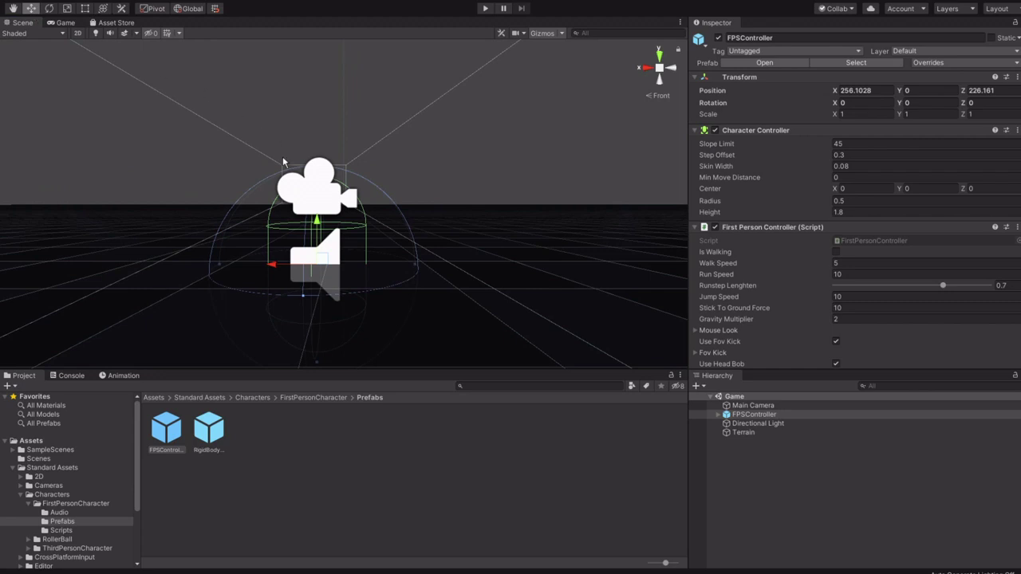
{"action": "left_click_drag", "start_coordinate": [318, 221], "coordinate": [318, 108]}
{"action": "left_click_drag", "start_coordinate": [397, 238], "coordinate": [447, 256], "text": "alt"}
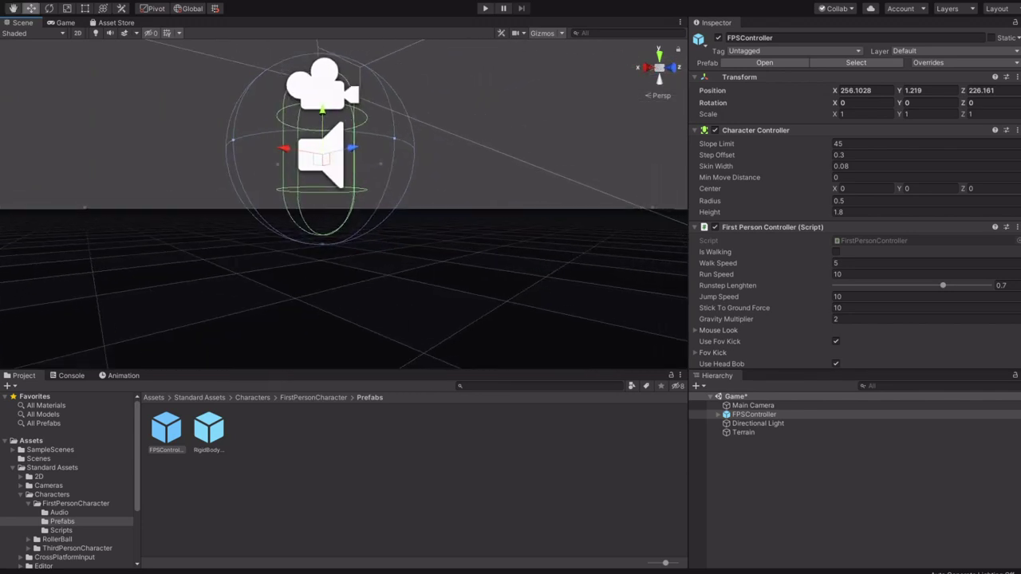
{"action": "left_click_drag", "start_coordinate": [486, 168], "coordinate": [514, 150], "text": "alt"}
{"action": "key", "text": "ctrl+s"}
Play-test the scene by walking, running and looking around with the first-person controller, and stop play mode.
{"action": "left_click", "coordinate": [483, 9]}
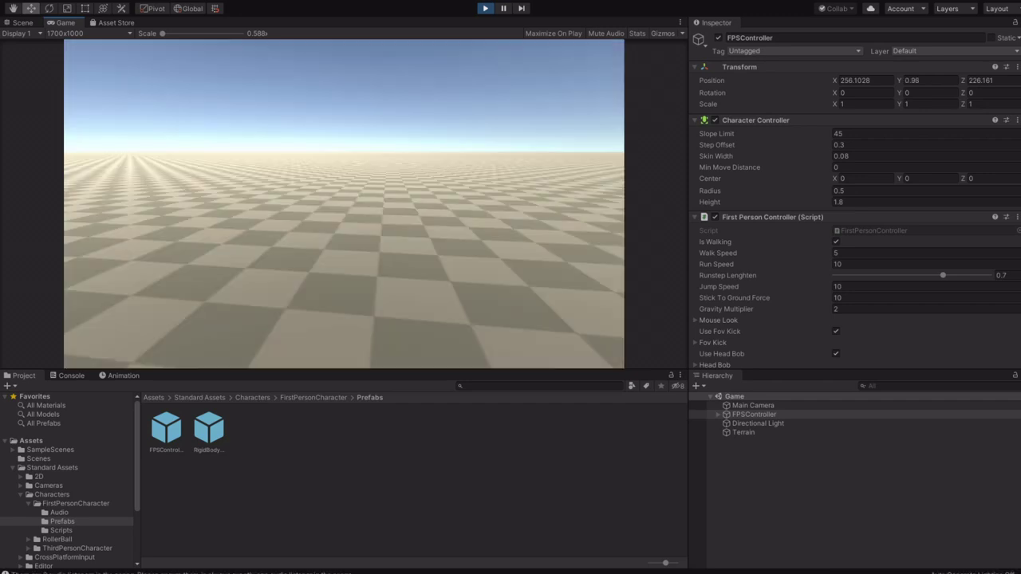
{"action": "key", "text": "w"}
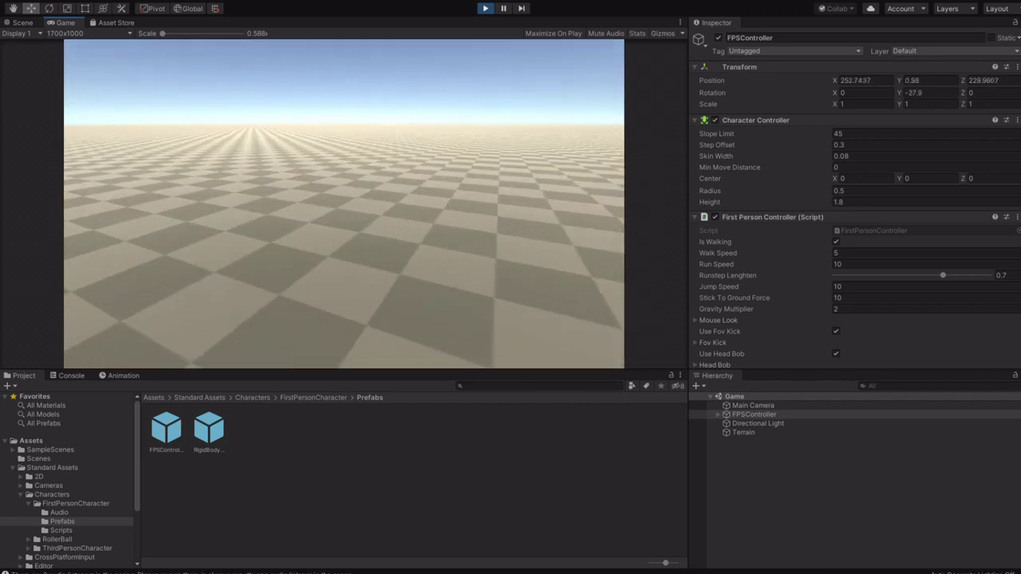
{"action": "key", "text": "shift+w"}
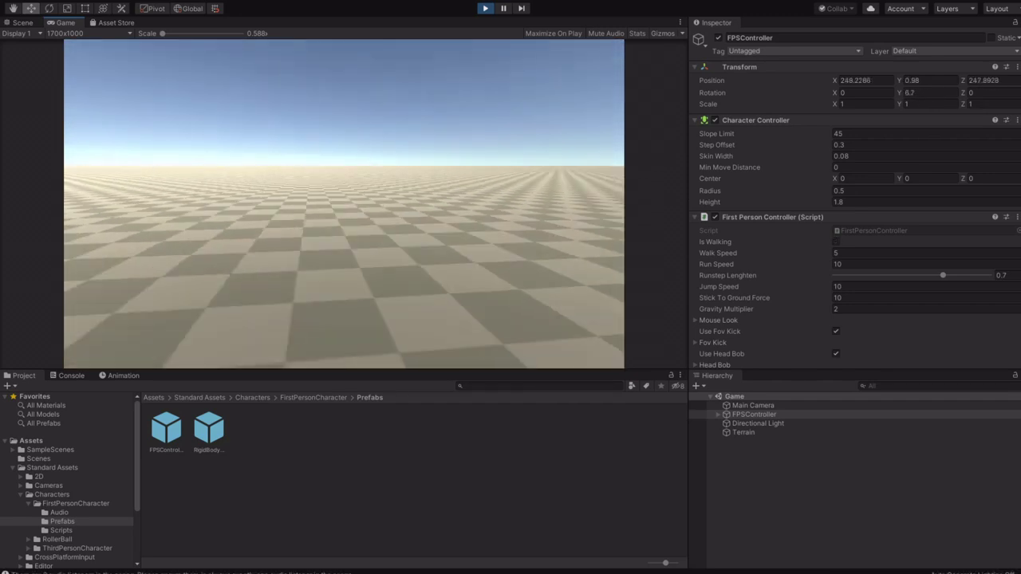
{"action": "key", "text": "w"}
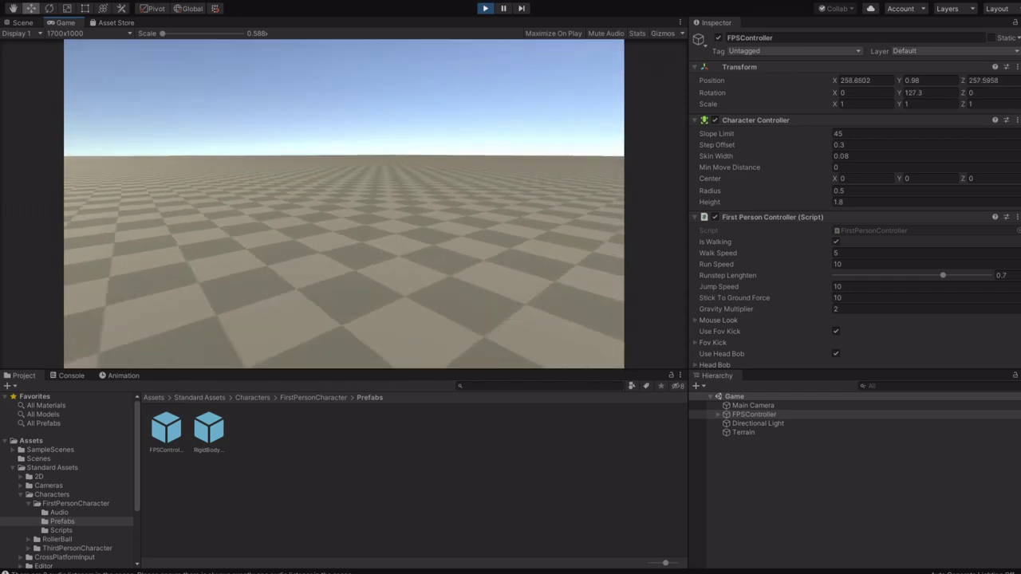
{"action": "key", "text": "shift+w"}
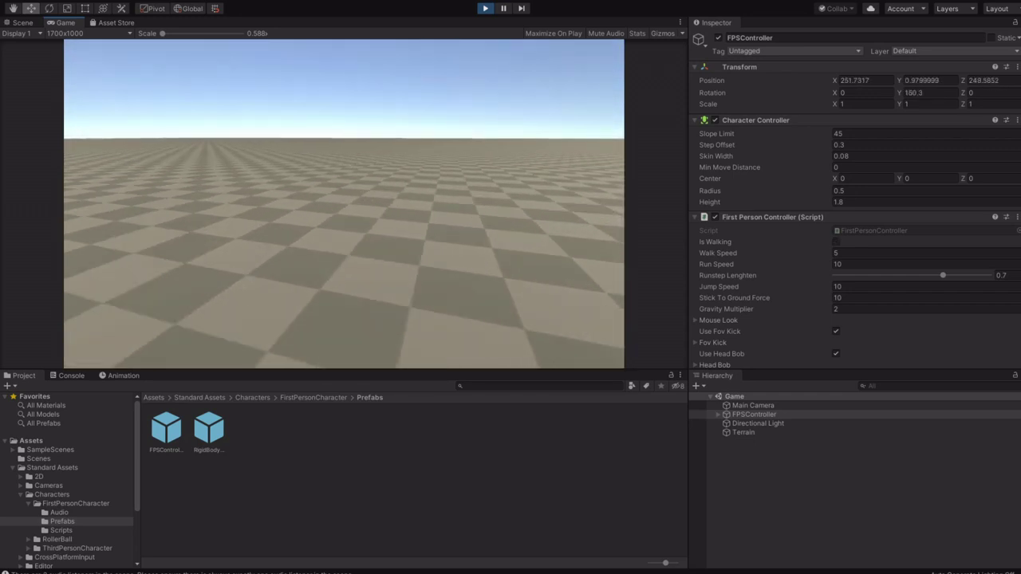
{"action": "key", "text": "w"}
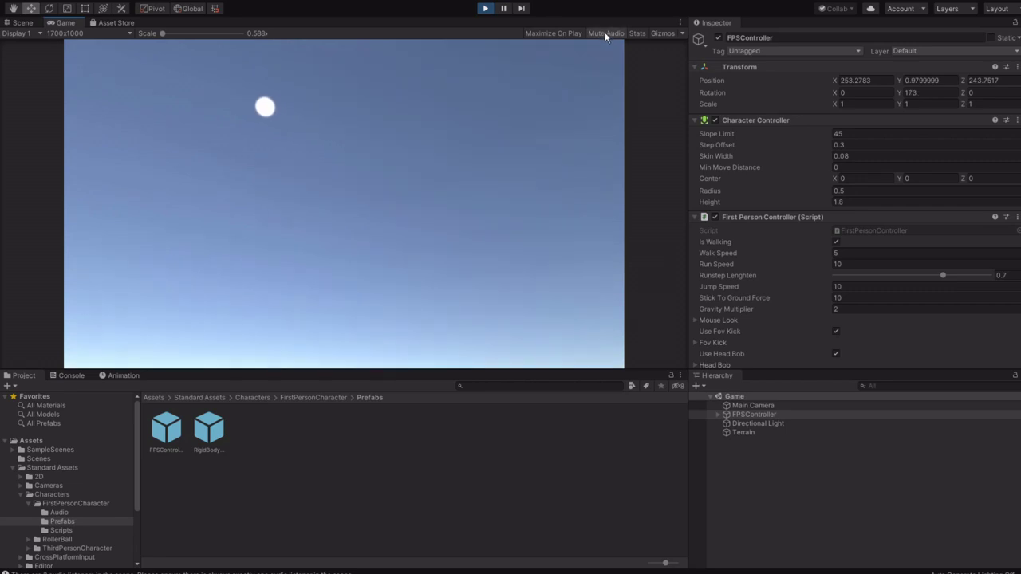
{"action": "left_click", "coordinate": [485, 8]}
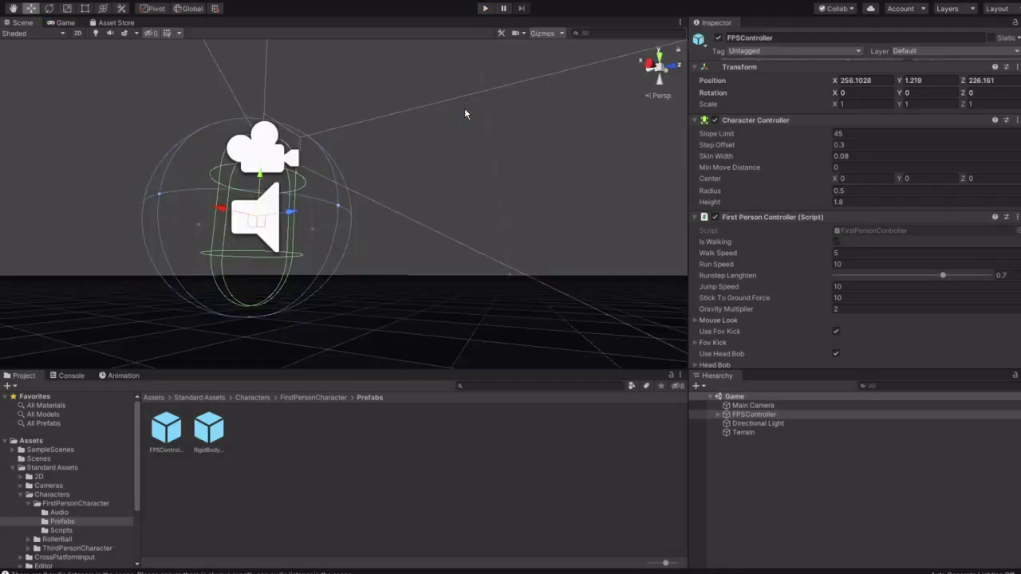
{"action": "right_click_drag", "start_coordinate": [431, 184], "coordinate": [339, 345]}
{"action": "key", "text": "f"}
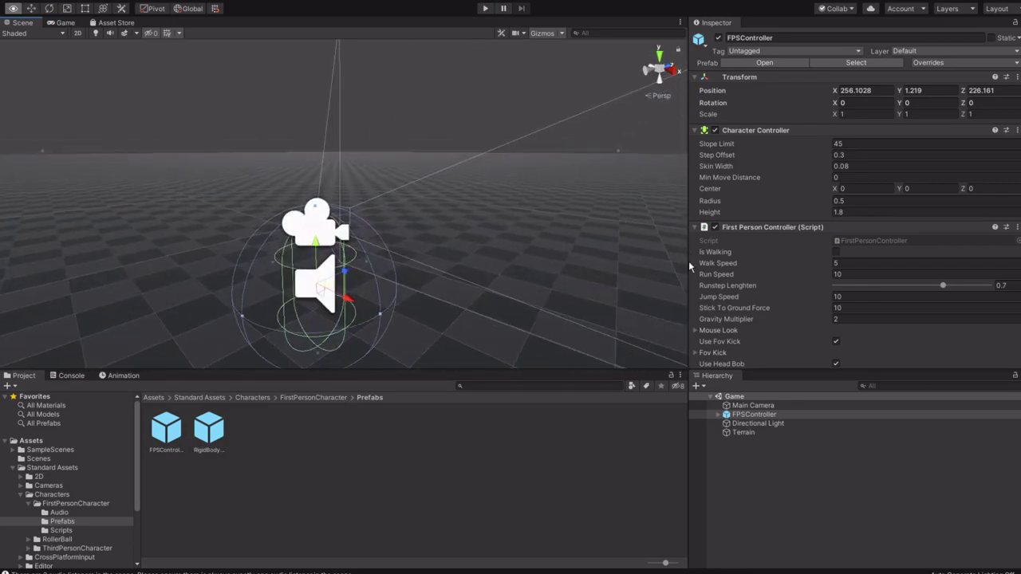
Rename the FPSController object to Player, unpack its prefab instance and save the scene.
{"action": "left_click_drag", "start_coordinate": [690, 266], "coordinate": [611, 345], "text": "alt"}
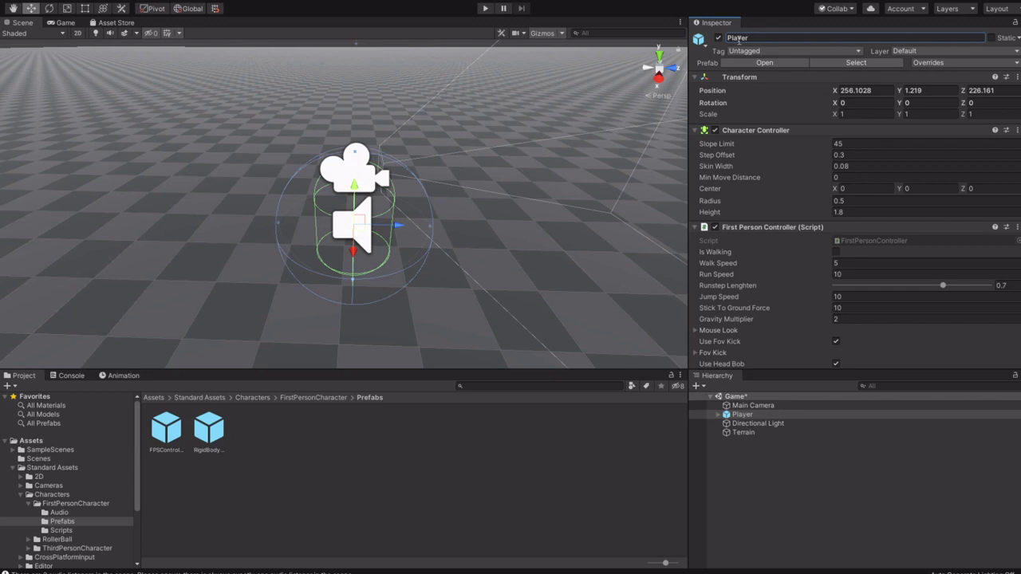
{"action": "left_click", "coordinate": [755, 415]}
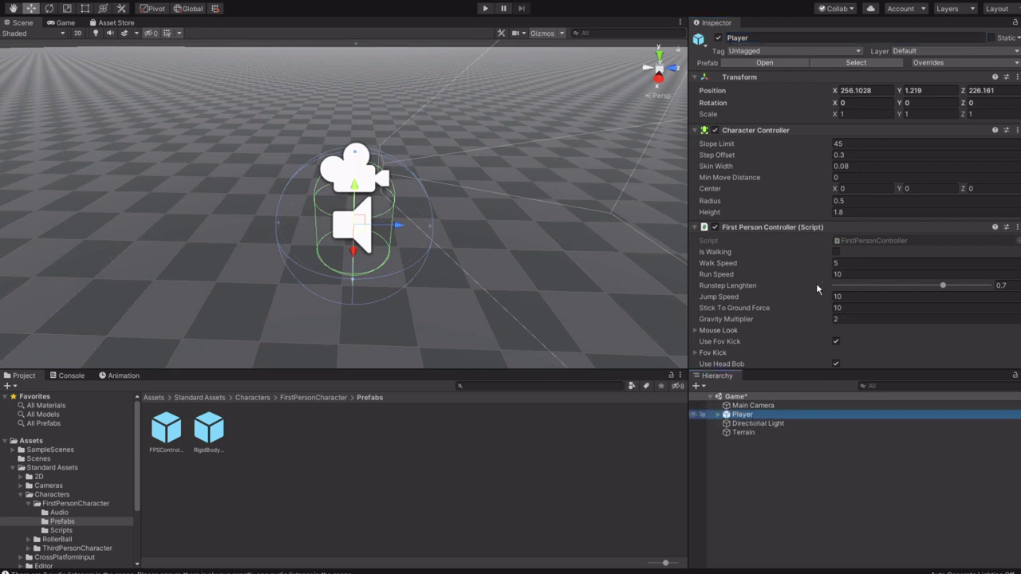
{"action": "left_click", "coordinate": [800, 296]}
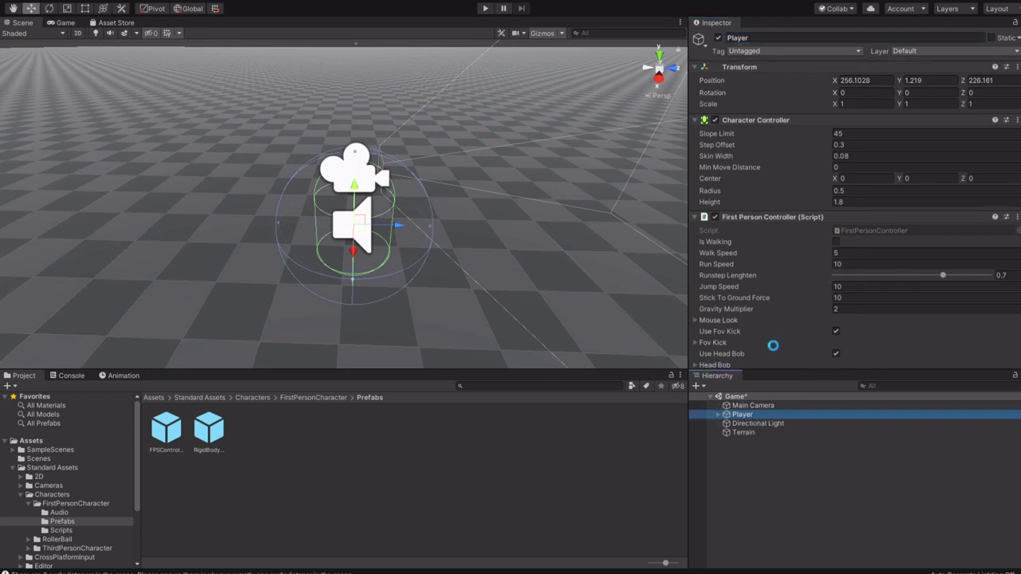
{"action": "left_click_drag", "start_coordinate": [466, 273], "coordinate": [383, 307], "text": "alt"}
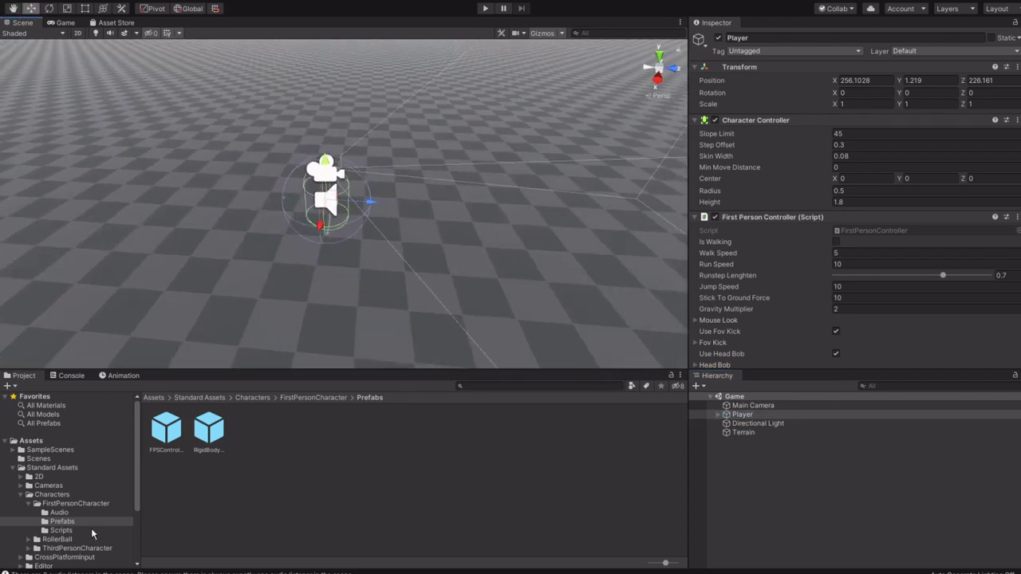
Open the Water/Water folder under Standard Assets/Environment in the project assets.
{"action": "left_click", "coordinate": [21, 496]}
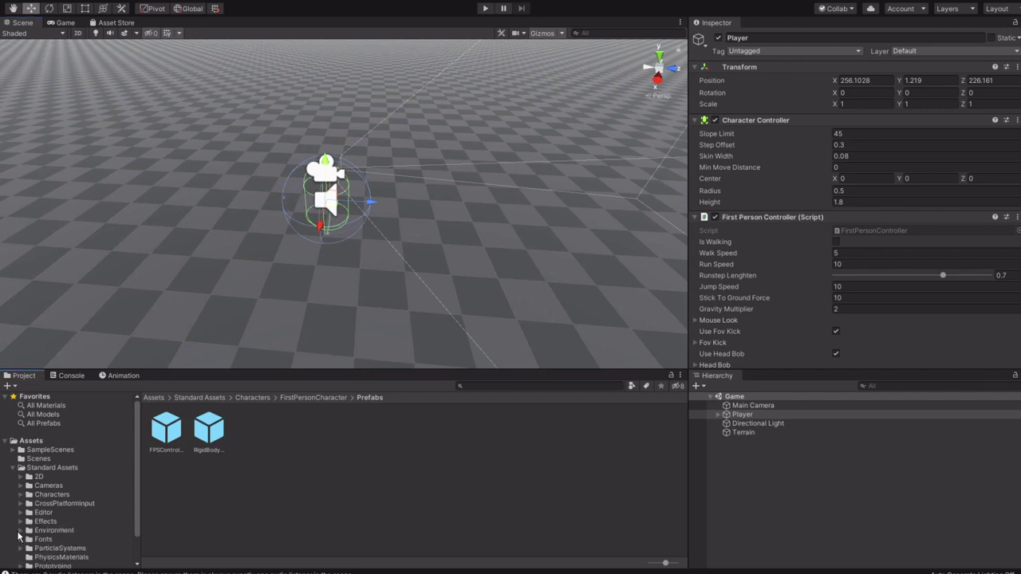
{"action": "scroll", "coordinate": [56, 523], "scroll_direction": "down", "scroll_amount": 2}
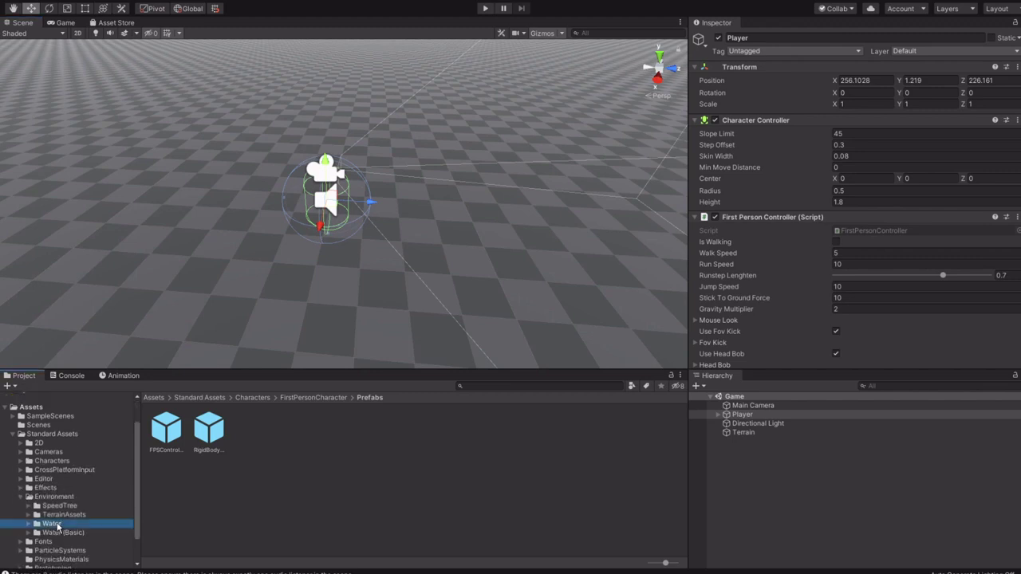
{"action": "double_click", "coordinate": [167, 429]}
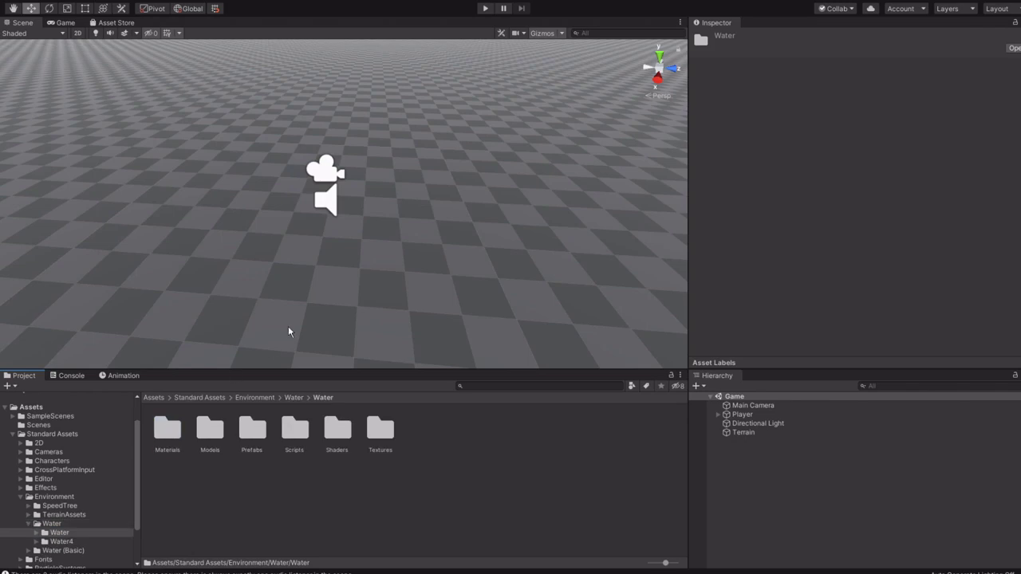
Raise the Player high above the terrain to a Y position of about 193.4.
{"action": "key", "text": "s"}
{"action": "right_click_drag", "start_coordinate": [370, 314], "coordinate": [355, 336]}
{"action": "key", "text": "w"}
{"action": "key", "text": "s"}
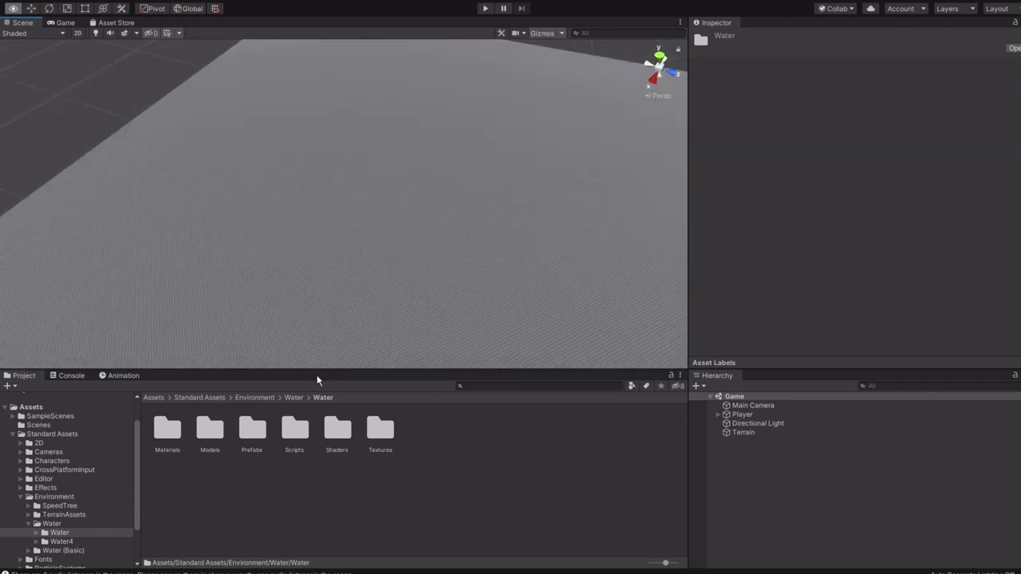
{"action": "right_click_drag", "start_coordinate": [318, 380], "coordinate": [343, 421]}
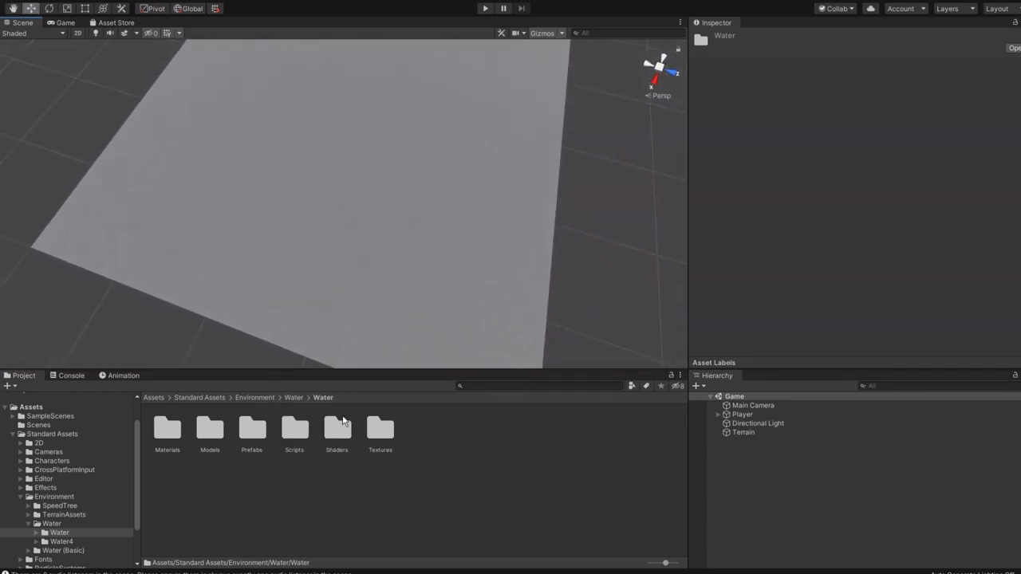
{"action": "left_click", "coordinate": [748, 432]}
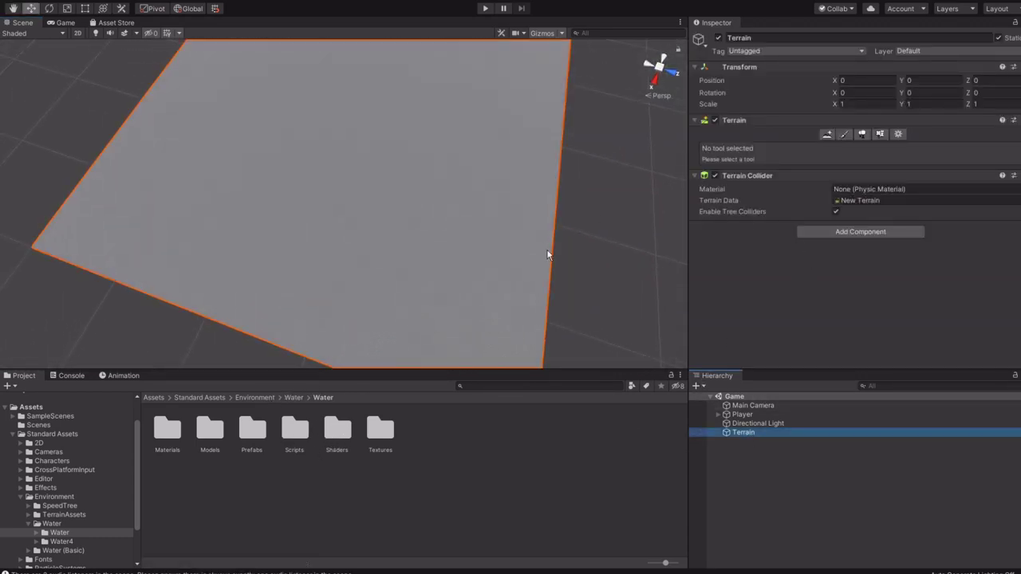
{"action": "left_click", "coordinate": [745, 415]}
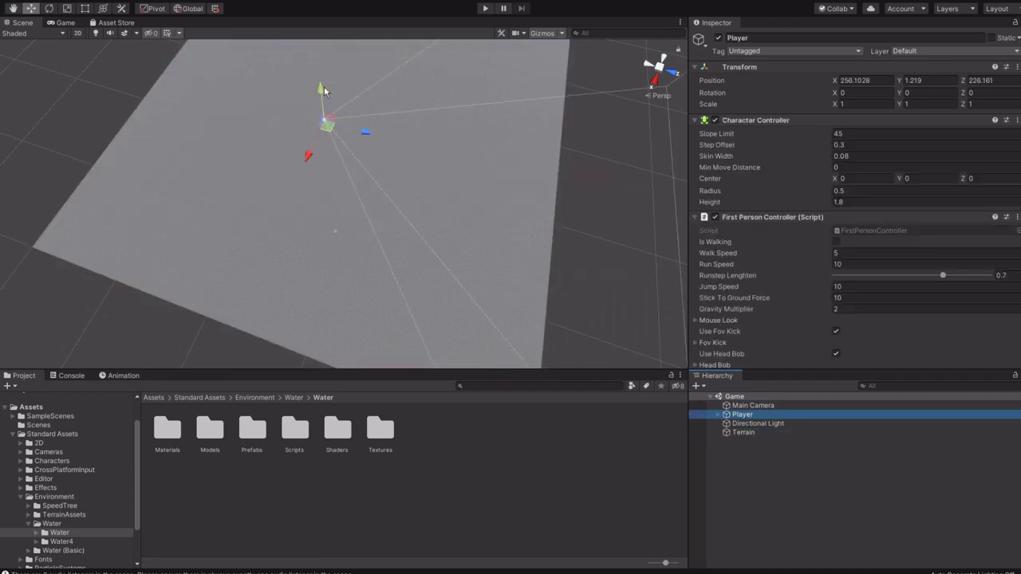
{"action": "left_click_drag", "start_coordinate": [324, 86], "coordinate": [301, 62]}
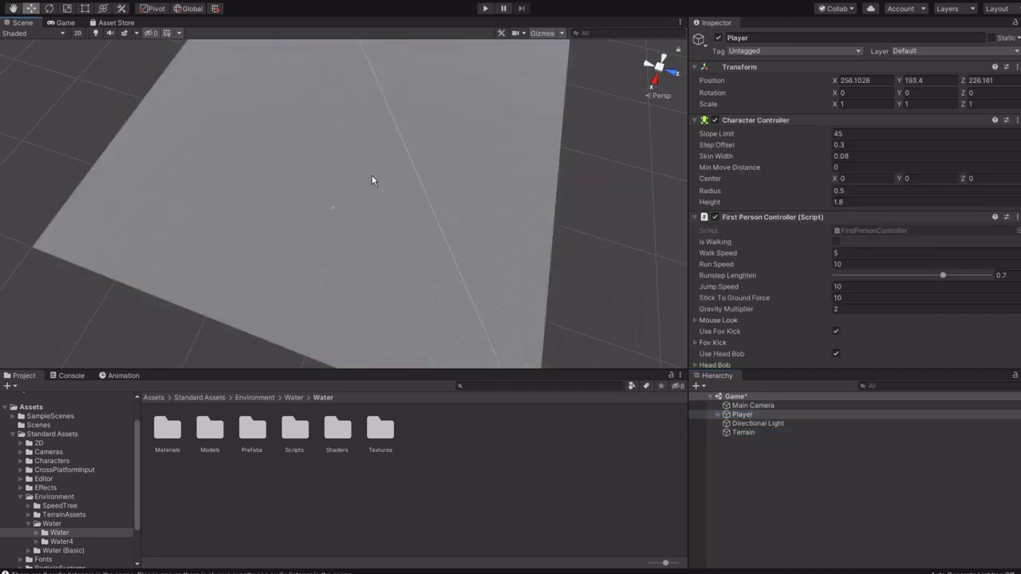
Sculpt a broad rugged mountain across the middle of the terrain with Raise or Lower Terrain, using builtin_brush_9 at size 307 and opacity 45.2.
{"action": "left_click", "coordinate": [771, 424]}
{"action": "double_click", "coordinate": [764, 432]}
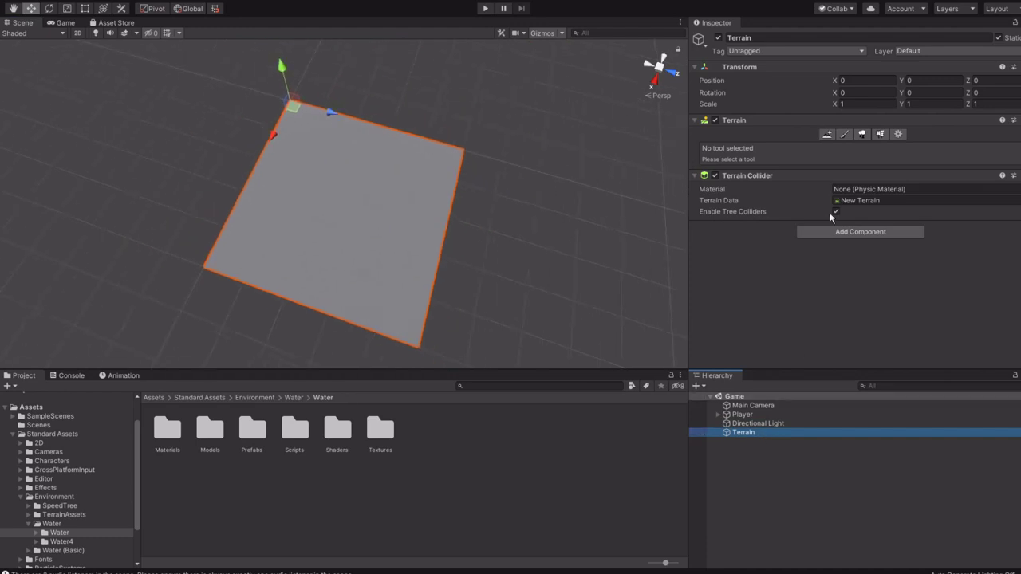
{"action": "scroll", "coordinate": [439, 237], "scroll_direction": "up", "scroll_amount": 3}
{"action": "left_click", "coordinate": [841, 136]}
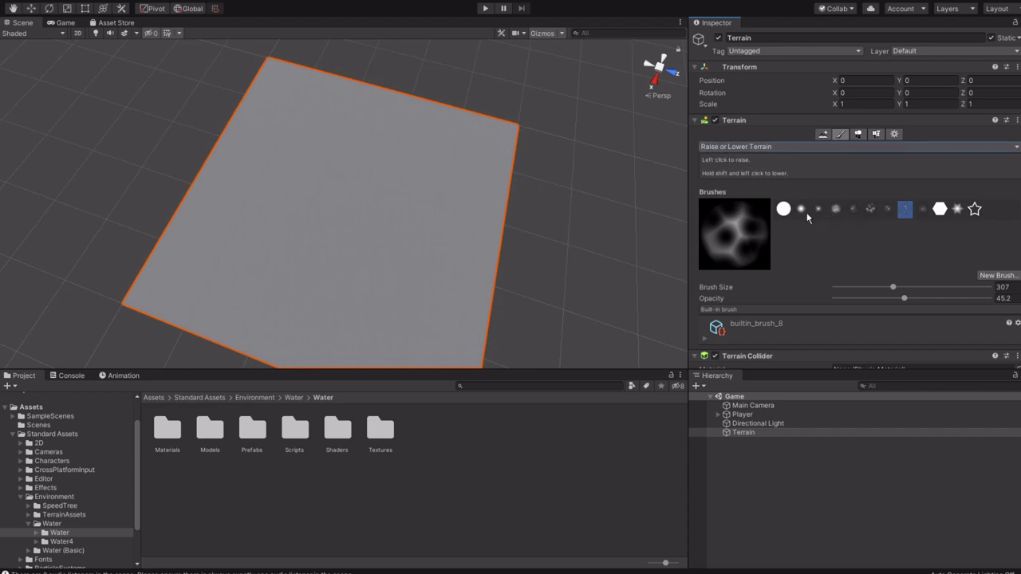
{"action": "left_click", "coordinate": [853, 210]}
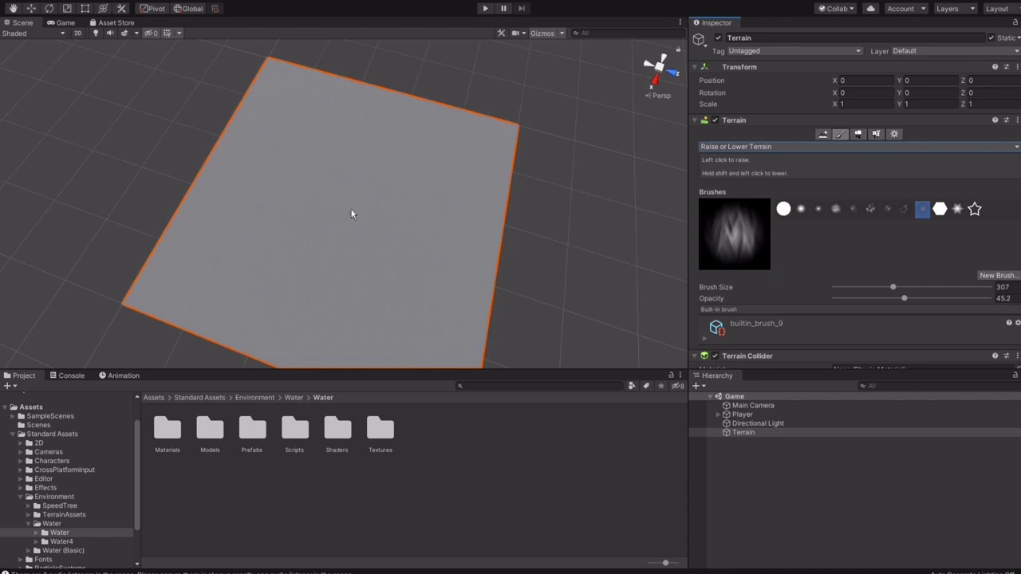
{"action": "scroll", "coordinate": [589, 242], "scroll_direction": "up", "scroll_amount": 4}
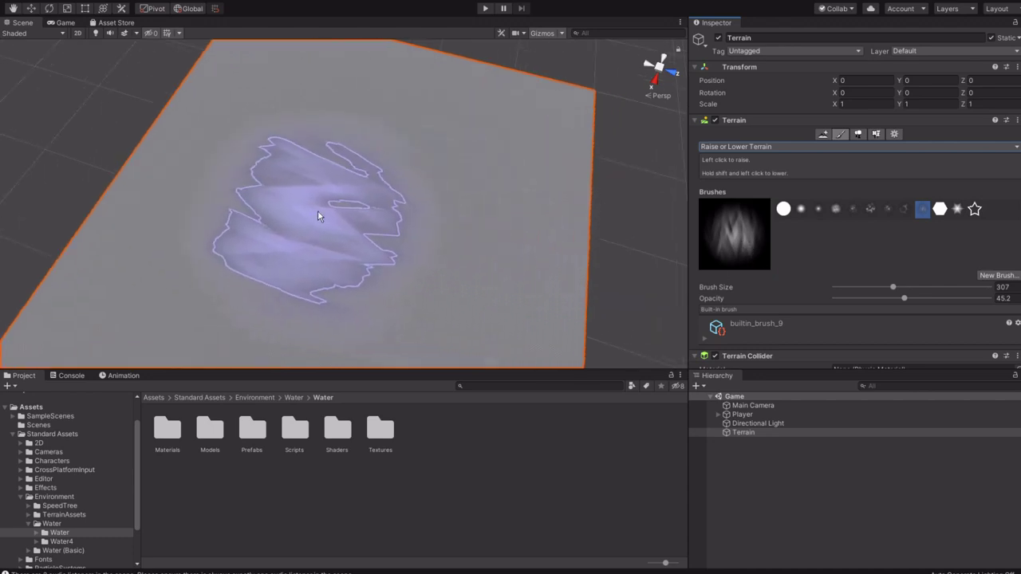
{"action": "mouse_move", "coordinate": [332, 142]}
{"action": "left_mouse_down"}
{"action": "mouse_move", "coordinate": [296, 155]}
{"action": "mouse_move", "coordinate": [337, 132]}
{"action": "mouse_move", "coordinate": [371, 142]}
{"action": "left_mouse_up"}
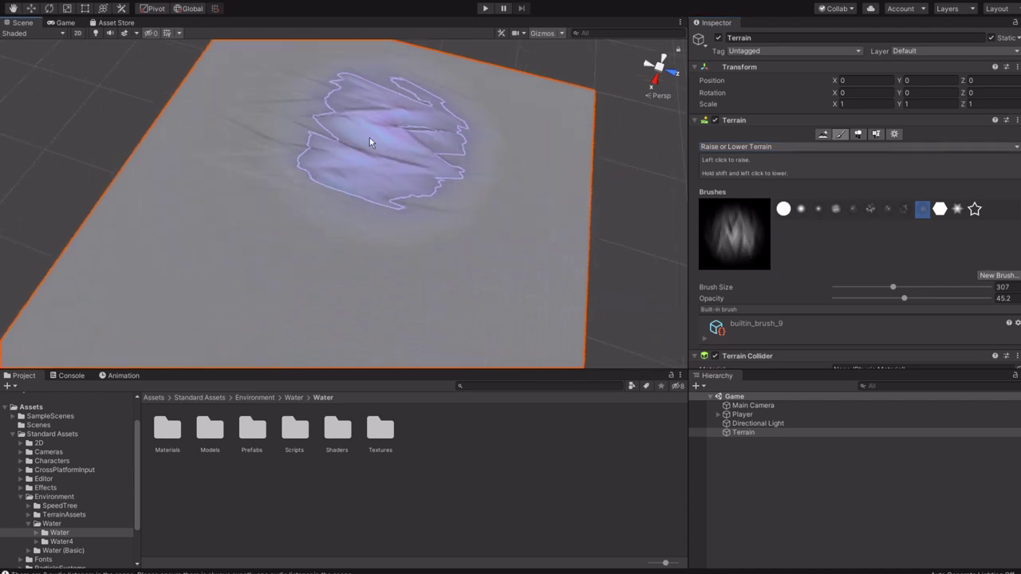
{"action": "mouse_move", "coordinate": [272, 198]}
{"action": "left_mouse_down"}
{"action": "mouse_move", "coordinate": [319, 196]}
{"action": "mouse_move", "coordinate": [343, 215]}
{"action": "mouse_move", "coordinate": [358, 210]}
{"action": "mouse_move", "coordinate": [357, 120]}
{"action": "mouse_move", "coordinate": [422, 141]}
{"action": "mouse_move", "coordinate": [408, 210]}
{"action": "mouse_move", "coordinate": [426, 253]}
{"action": "mouse_move", "coordinate": [228, 280]}
{"action": "mouse_move", "coordinate": [319, 199]}
{"action": "mouse_move", "coordinate": [326, 119]}
{"action": "mouse_move", "coordinate": [237, 202]}
{"action": "mouse_move", "coordinate": [324, 209]}
{"action": "left_mouse_up"}
{"action": "middle_click_drag", "start_coordinate": [324, 210], "coordinate": [381, 139]}
{"action": "mouse_move", "coordinate": [380, 139]}
{"action": "left_mouse_down"}
{"action": "mouse_move", "coordinate": [280, 230]}
{"action": "mouse_move", "coordinate": [399, 224]}
{"action": "mouse_move", "coordinate": [484, 242]}
{"action": "mouse_move", "coordinate": [513, 194]}
{"action": "mouse_move", "coordinate": [564, 165]}
{"action": "left_mouse_up"}
{"action": "middle_click_drag", "start_coordinate": [561, 165], "coordinate": [377, 219]}
{"action": "mouse_move", "coordinate": [395, 131]}
{"action": "left_mouse_down"}
{"action": "mouse_move", "coordinate": [425, 83]}
{"action": "mouse_move", "coordinate": [380, 187]}
{"action": "left_mouse_up"}
{"action": "middle_click_drag", "start_coordinate": [381, 187], "coordinate": [547, 237]}
{"action": "mouse_move", "coordinate": [547, 237]}
{"action": "left_mouse_down"}
{"action": "mouse_move", "coordinate": [422, 110]}
{"action": "mouse_move", "coordinate": [369, 135]}
{"action": "mouse_move", "coordinate": [383, 132]}
{"action": "mouse_move", "coordinate": [354, 197]}
{"action": "mouse_move", "coordinate": [346, 247]}
{"action": "mouse_move", "coordinate": [325, 256]}
{"action": "left_mouse_up"}
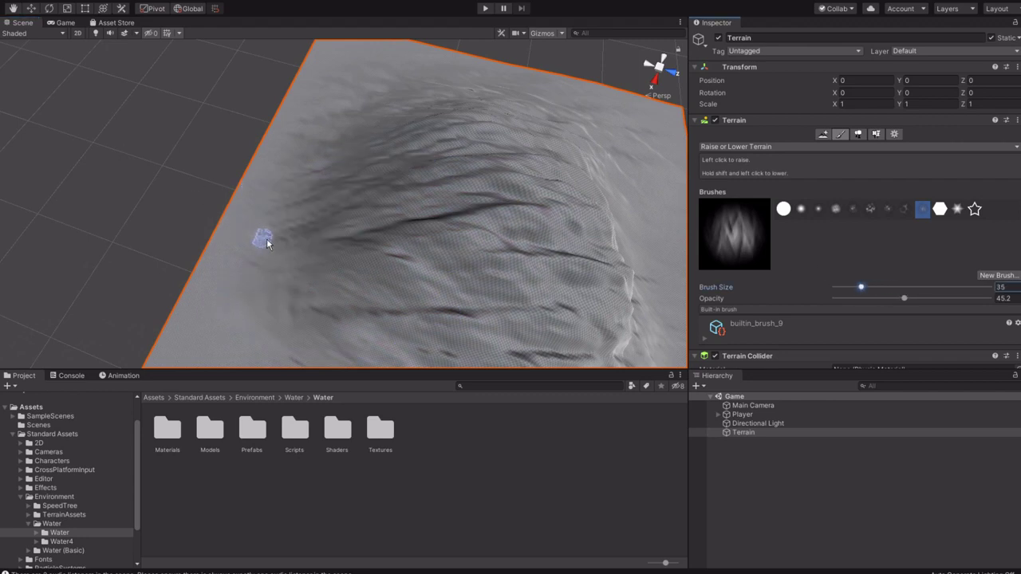
Sculpt smaller rocky ridges around the mountain's outer edges with the same brush at sizes 35 and 86.
{"action": "left_click_drag", "start_coordinate": [267, 245], "coordinate": [271, 271]}
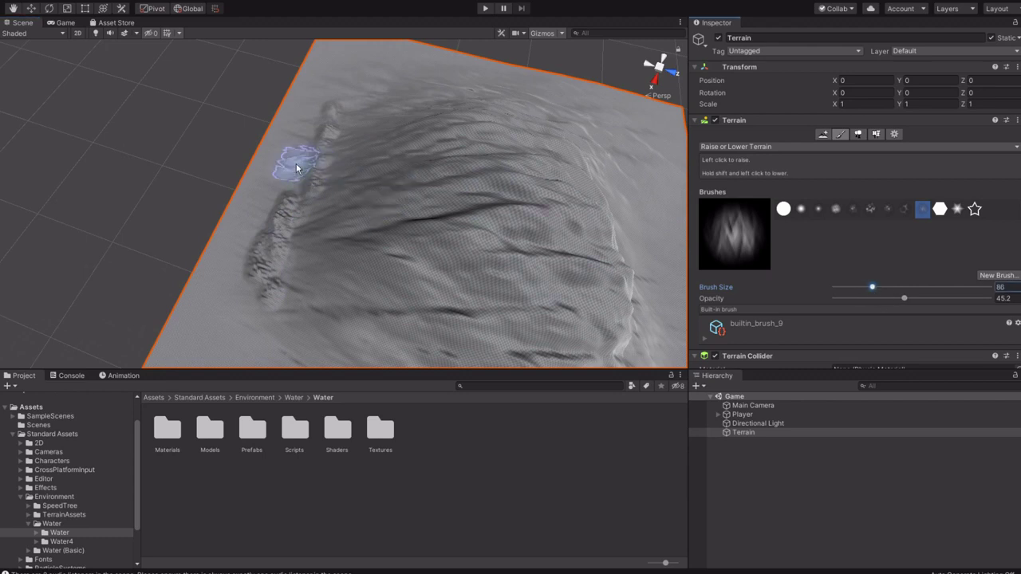
{"action": "mouse_move", "coordinate": [298, 165]}
{"action": "left_mouse_down"}
{"action": "mouse_move", "coordinate": [316, 160]}
{"action": "mouse_move", "coordinate": [265, 261]}
{"action": "mouse_move", "coordinate": [296, 182]}
{"action": "mouse_move", "coordinate": [269, 217]}
{"action": "mouse_move", "coordinate": [287, 173]}
{"action": "left_mouse_up"}
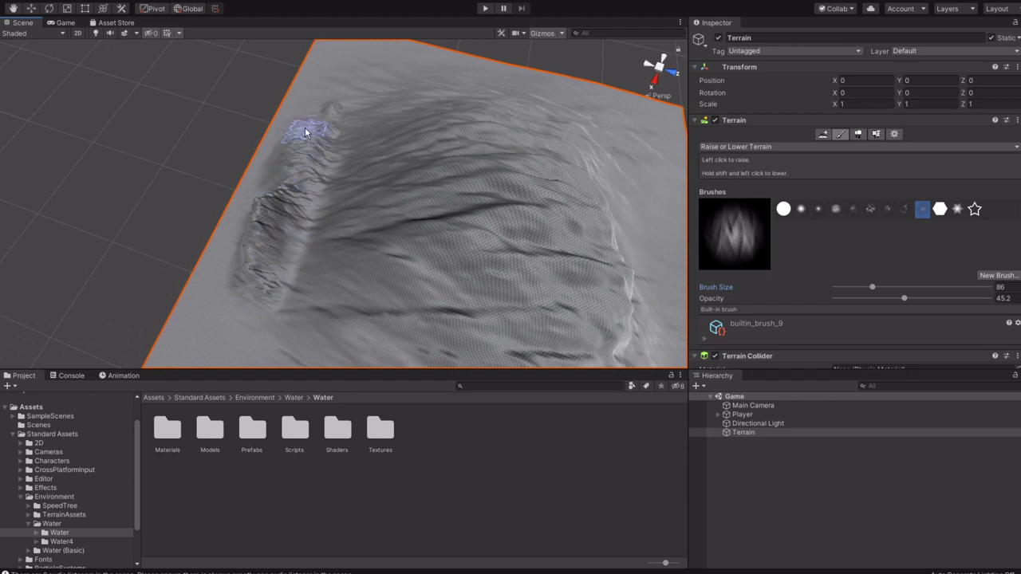
{"action": "mouse_move", "coordinate": [332, 112]}
{"action": "left_mouse_down"}
{"action": "mouse_move", "coordinate": [338, 155]}
{"action": "mouse_move", "coordinate": [353, 171]}
{"action": "mouse_move", "coordinate": [284, 296]}
{"action": "mouse_move", "coordinate": [358, 226]}
{"action": "mouse_move", "coordinate": [326, 290]}
{"action": "mouse_move", "coordinate": [312, 216]}
{"action": "mouse_move", "coordinate": [420, 243]}
{"action": "left_mouse_up"}
{"action": "scroll", "coordinate": [420, 240], "scroll_direction": "down", "scroll_amount": 3}
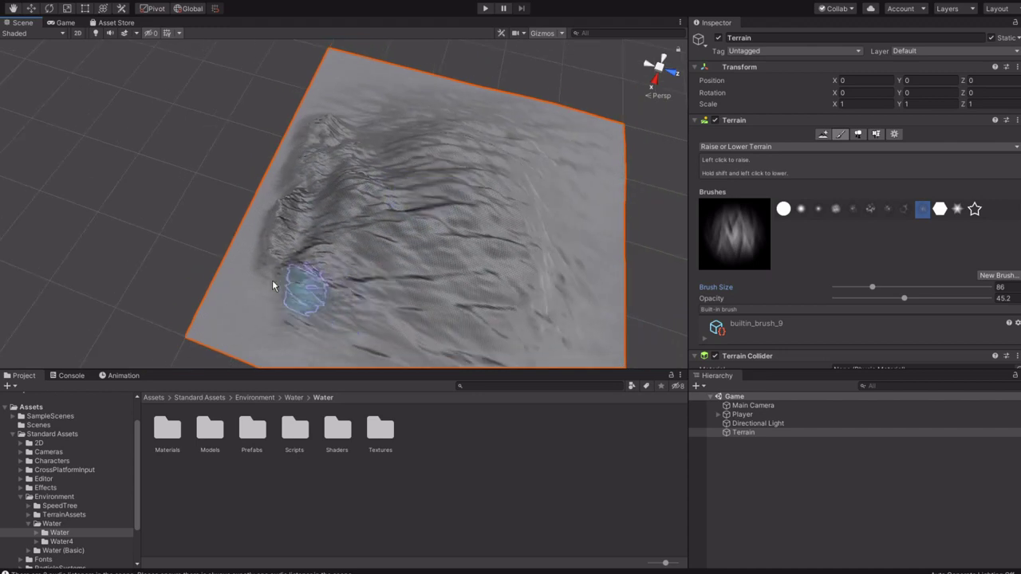
{"action": "mouse_move", "coordinate": [281, 297]}
{"action": "left_mouse_down"}
{"action": "mouse_move", "coordinate": [354, 321]}
{"action": "mouse_move", "coordinate": [303, 336]}
{"action": "left_mouse_up"}
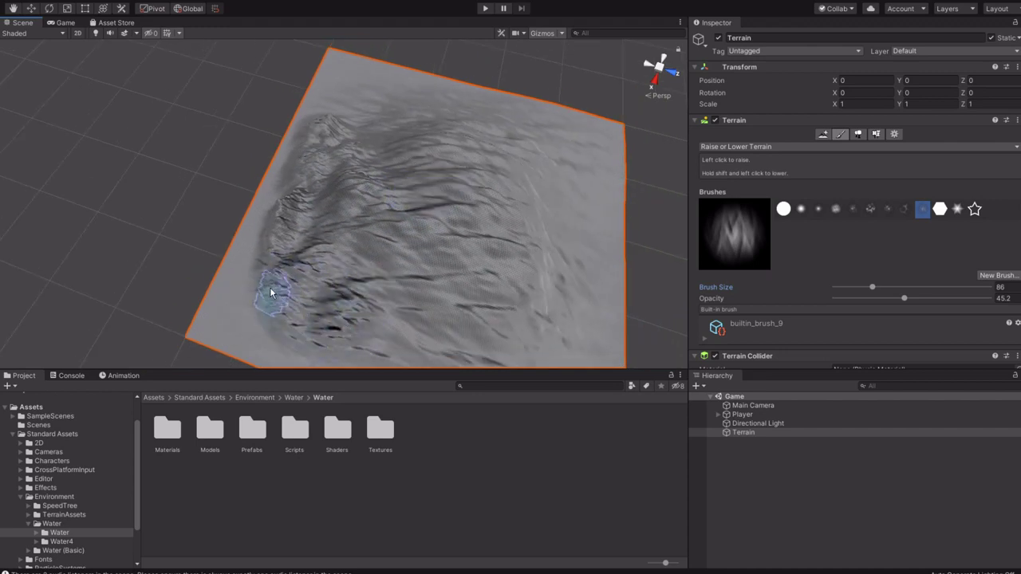
{"action": "left_click_drag", "start_coordinate": [270, 293], "coordinate": [349, 280]}
{"action": "middle_click_drag", "start_coordinate": [486, 304], "coordinate": [411, 222]}
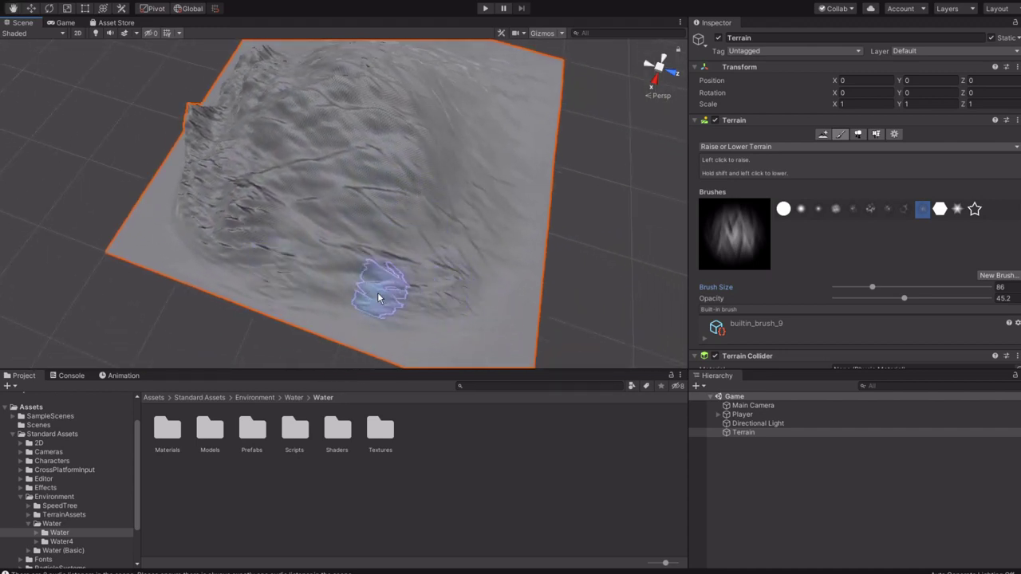
{"action": "mouse_move", "coordinate": [379, 299]}
{"action": "left_mouse_down"}
{"action": "mouse_move", "coordinate": [371, 303]}
{"action": "mouse_move", "coordinate": [483, 292]}
{"action": "mouse_move", "coordinate": [498, 244]}
{"action": "mouse_move", "coordinate": [468, 200]}
{"action": "mouse_move", "coordinate": [510, 177]}
{"action": "mouse_move", "coordinate": [427, 224]}
{"action": "mouse_move", "coordinate": [411, 255]}
{"action": "mouse_move", "coordinate": [279, 219]}
{"action": "mouse_move", "coordinate": [434, 203]}
{"action": "mouse_move", "coordinate": [503, 169]}
{"action": "left_mouse_up"}
{"action": "mouse_move", "coordinate": [503, 169]}
{"action": "middle_mouse_down"}
{"action": "mouse_move", "coordinate": [462, 200]}
{"action": "mouse_move", "coordinate": [292, 226]}
{"action": "middle_mouse_up"}
{"action": "mouse_move", "coordinate": [292, 226]}
{"action": "left_mouse_down"}
{"action": "mouse_move", "coordinate": [292, 207]}
{"action": "mouse_move", "coordinate": [261, 236]}
{"action": "mouse_move", "coordinate": [311, 215]}
{"action": "left_mouse_up"}
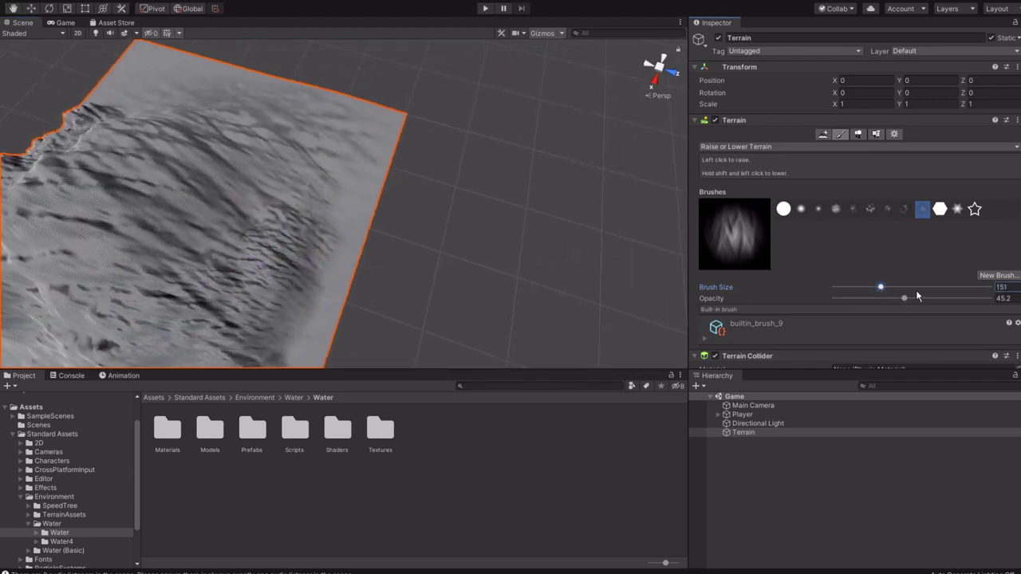
Raise further peaks and slopes along the mountain's sides with brush size 151 and opacity 59, and deselect the terrain.
{"action": "left_click_drag", "start_coordinate": [919, 301], "coordinate": [927, 301]}
{"action": "mouse_move", "coordinate": [354, 228]}
{"action": "left_mouse_down"}
{"action": "mouse_move", "coordinate": [258, 201]}
{"action": "mouse_move", "coordinate": [296, 200]}
{"action": "mouse_move", "coordinate": [320, 149]}
{"action": "mouse_move", "coordinate": [308, 171]}
{"action": "mouse_move", "coordinate": [285, 149]}
{"action": "mouse_move", "coordinate": [307, 116]}
{"action": "left_mouse_up"}
{"action": "mouse_move", "coordinate": [244, 181]}
{"action": "left_mouse_down"}
{"action": "mouse_move", "coordinate": [257, 165]}
{"action": "mouse_move", "coordinate": [203, 300]}
{"action": "mouse_move", "coordinate": [190, 255]}
{"action": "mouse_move", "coordinate": [285, 130]}
{"action": "mouse_move", "coordinate": [145, 200]}
{"action": "mouse_move", "coordinate": [210, 216]}
{"action": "left_mouse_up"}
{"action": "middle_click_drag", "start_coordinate": [209, 217], "coordinate": [383, 267]}
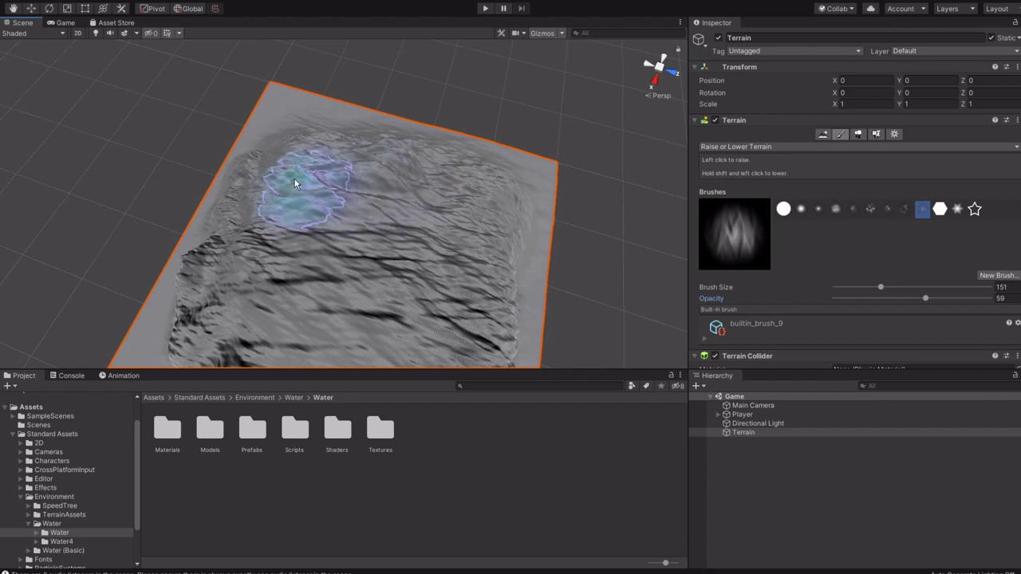
{"action": "mouse_move", "coordinate": [406, 179]}
{"action": "left_mouse_down"}
{"action": "mouse_move", "coordinate": [442, 173]}
{"action": "mouse_move", "coordinate": [239, 191]}
{"action": "left_mouse_up"}
{"action": "mouse_move", "coordinate": [239, 197]}
{"action": "middle_mouse_down"}
{"action": "mouse_move", "coordinate": [324, 209]}
{"action": "mouse_move", "coordinate": [210, 174]}
{"action": "middle_mouse_up"}
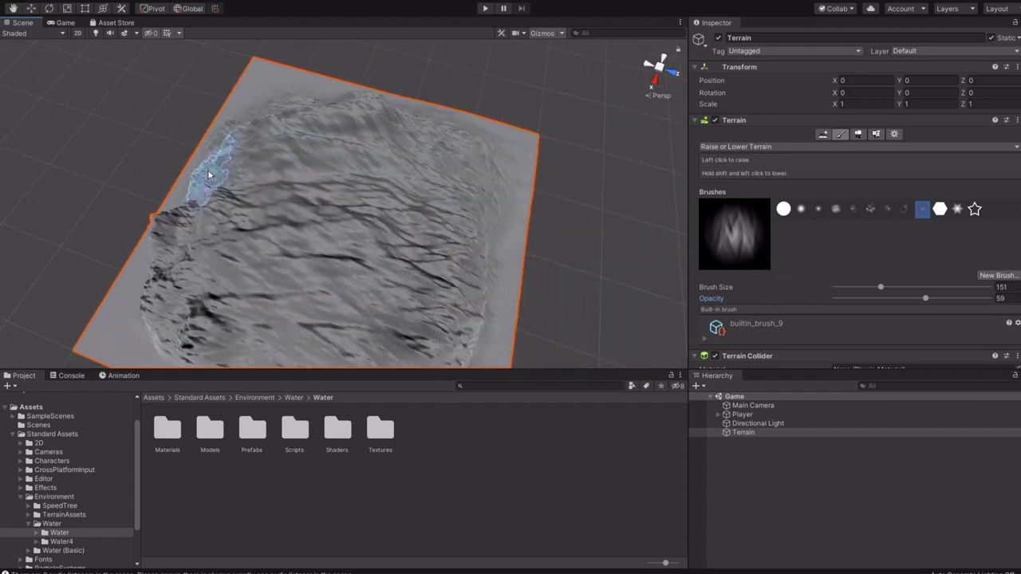
{"action": "left_click_drag", "start_coordinate": [342, 114], "coordinate": [244, 157], "text": "alt"}
{"action": "left_click", "coordinate": [35, 9]}
{"action": "left_click", "coordinate": [204, 109]}
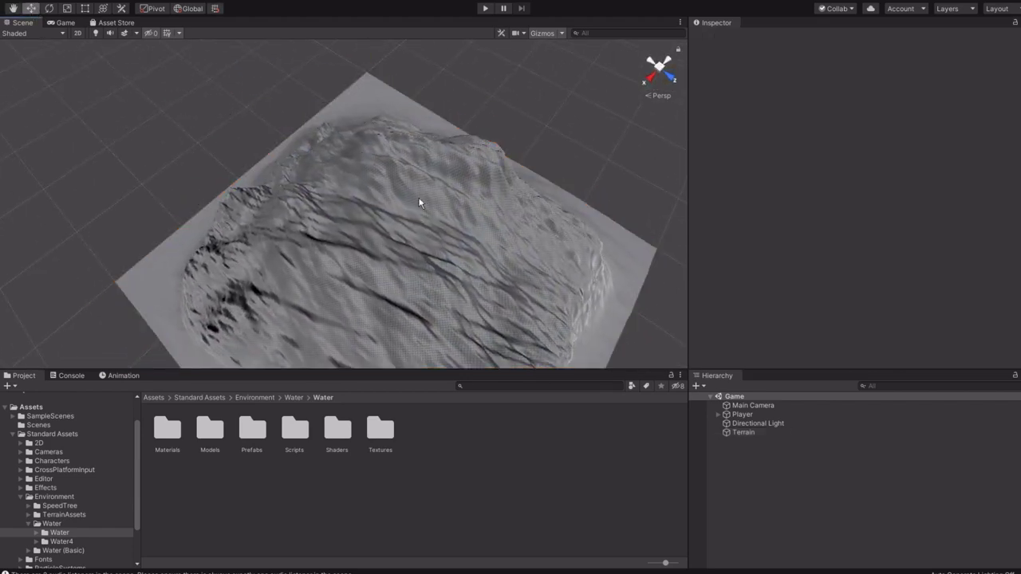
Set the terrain's width and length to 1000 in its mesh resolution settings.
{"action": "left_click_drag", "start_coordinate": [420, 200], "coordinate": [878, 311], "text": "alt"}
{"action": "left_click", "coordinate": [775, 433]}
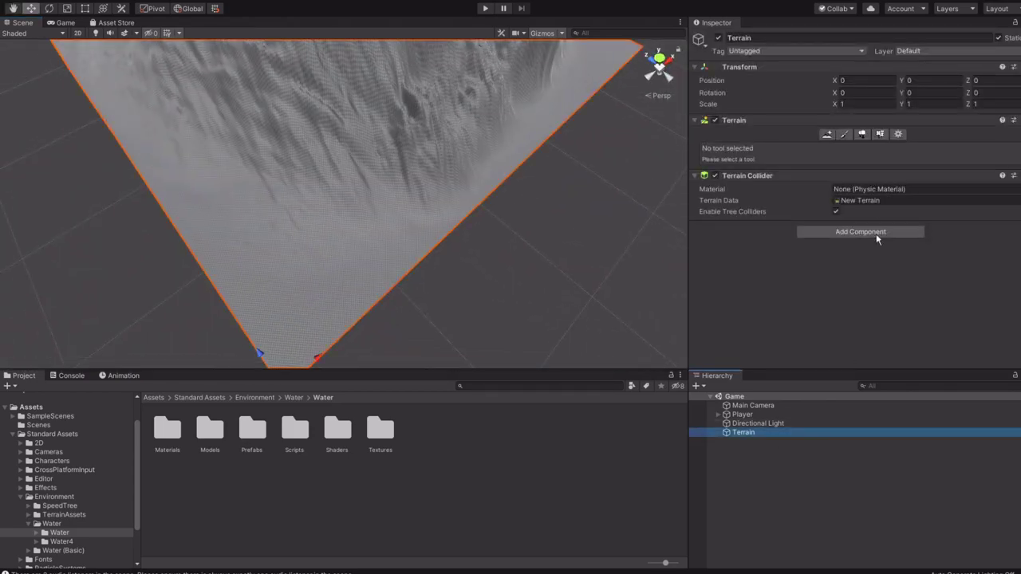
{"action": "left_click", "coordinate": [844, 135]}
{"action": "scroll", "coordinate": [870, 209], "scroll_direction": "down", "scroll_amount": 2}
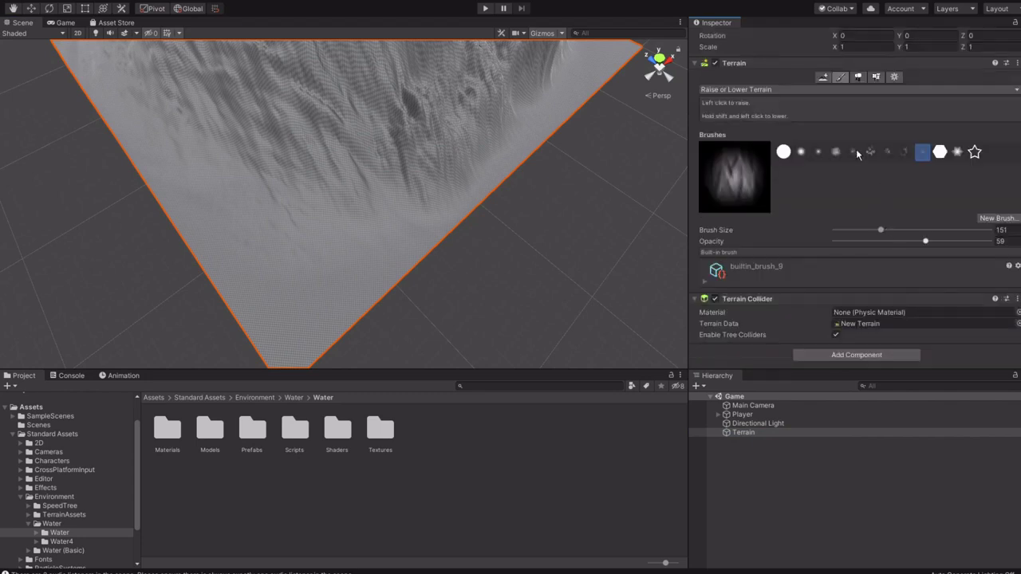
{"action": "left_click", "coordinate": [896, 77]}
{"action": "scroll", "coordinate": [877, 267], "scroll_direction": "down", "scroll_amount": 7}
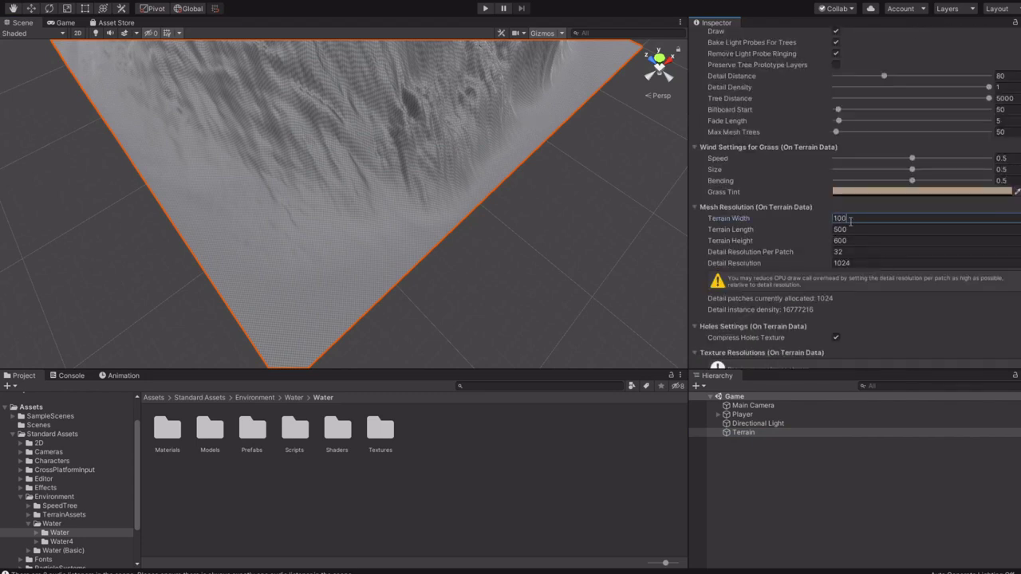
{"action": "scroll", "coordinate": [433, 200], "scroll_direction": "down", "scroll_amount": 3}
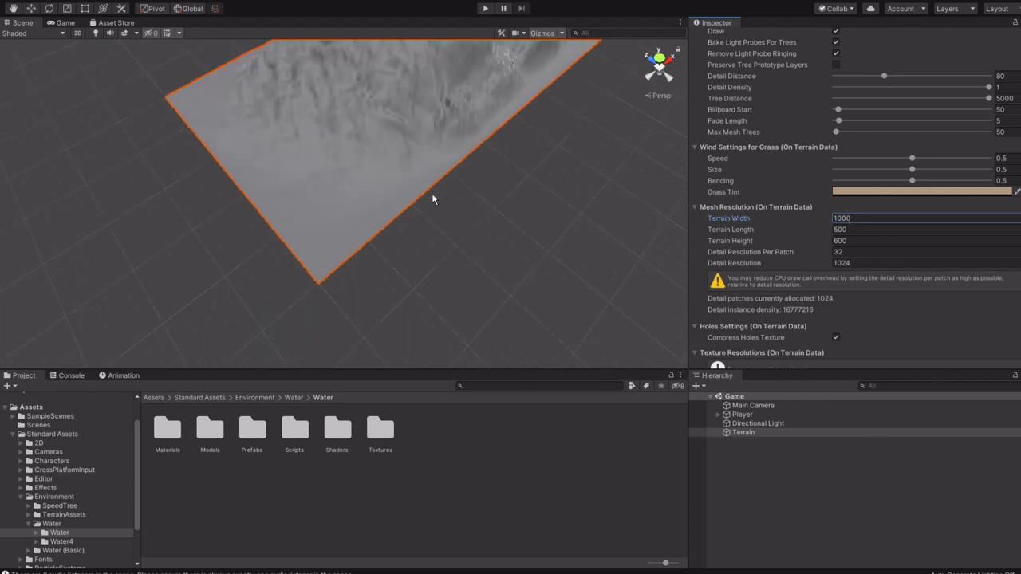
{"action": "left_click_drag", "start_coordinate": [458, 190], "coordinate": [431, 295], "text": "alt"}
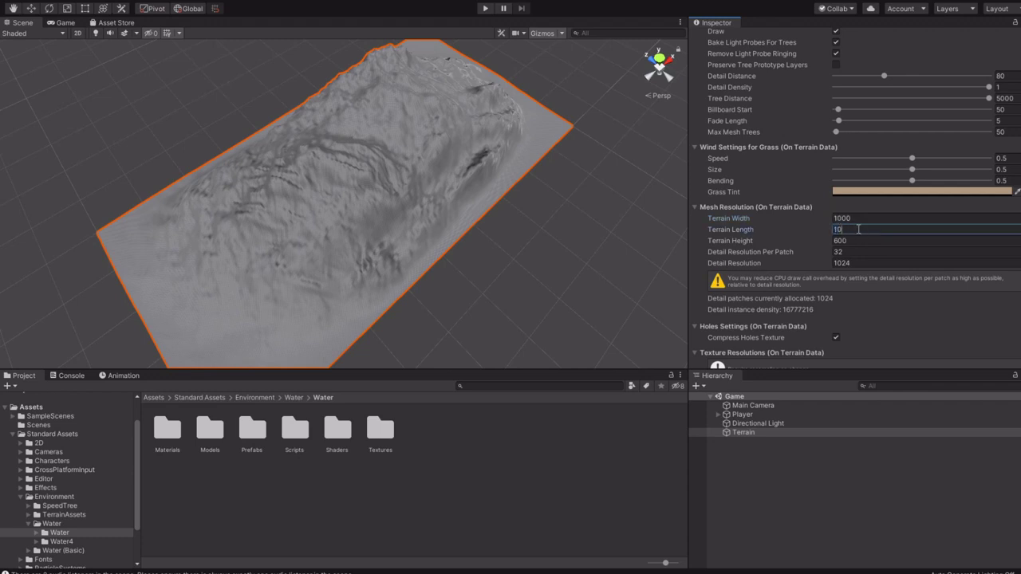
{"action": "type", "text": "0"}
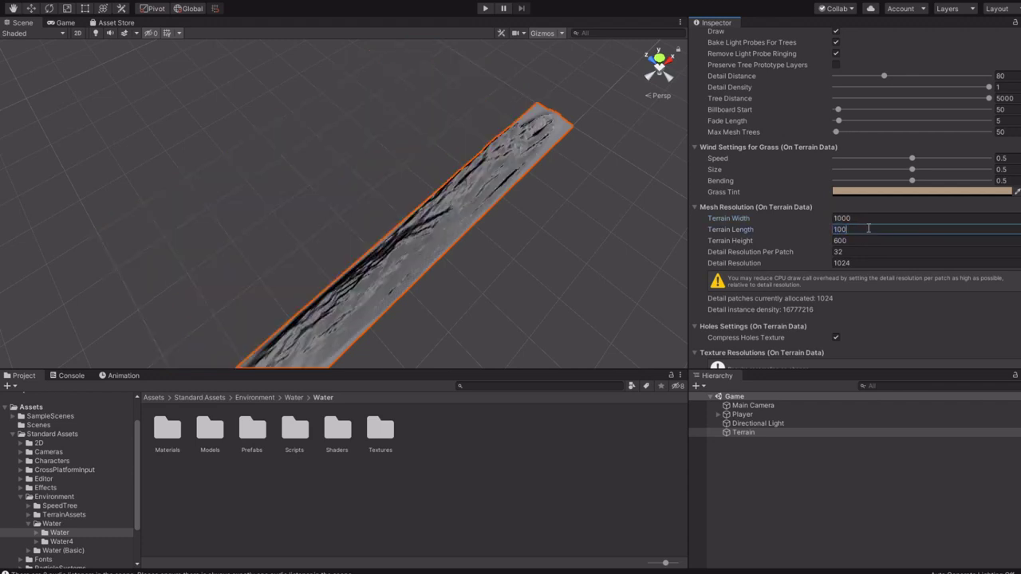
{"action": "type", "text": "0"}
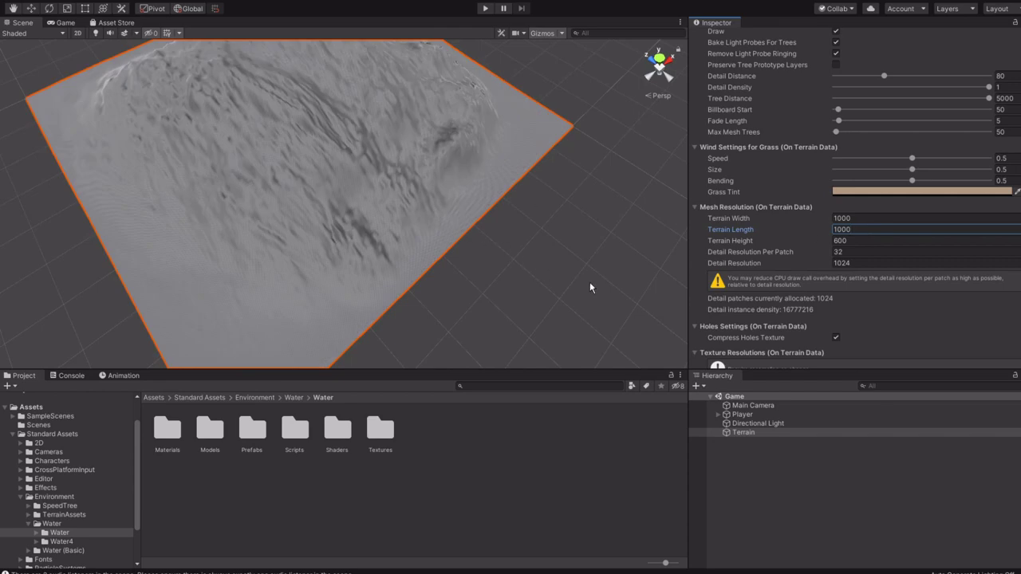
{"action": "scroll", "coordinate": [442, 173], "scroll_direction": "up", "scroll_amount": 6}
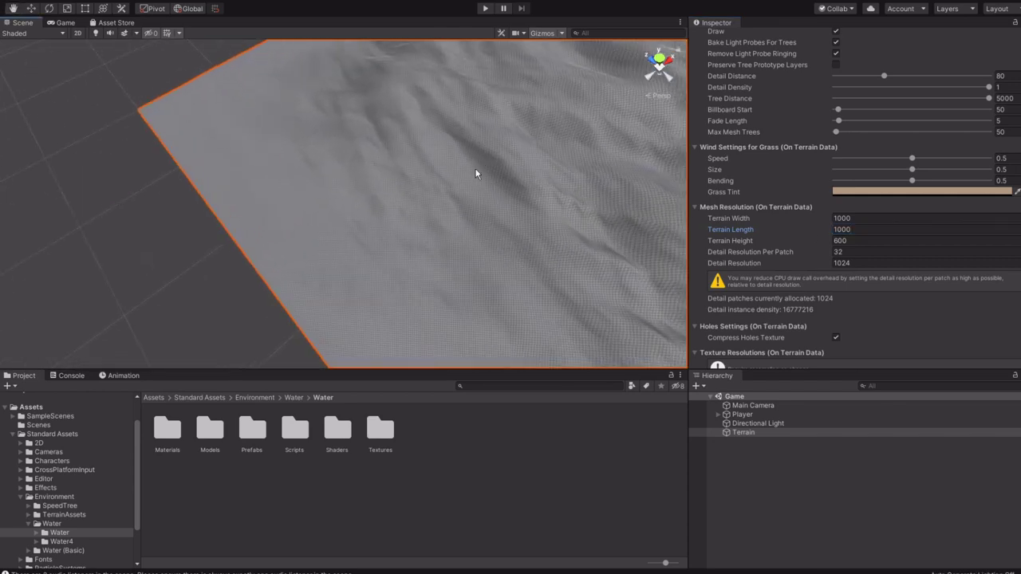
Place the WaterProDaytime prefab from the Water folder's Prefabs at the terrain's flat edge, at about X 334, Y 1.8, Z 974.
{"action": "scroll", "coordinate": [495, 163], "scroll_direction": "up", "scroll_amount": 3}
{"action": "middle_click_drag", "start_coordinate": [514, 154], "coordinate": [134, 198]}
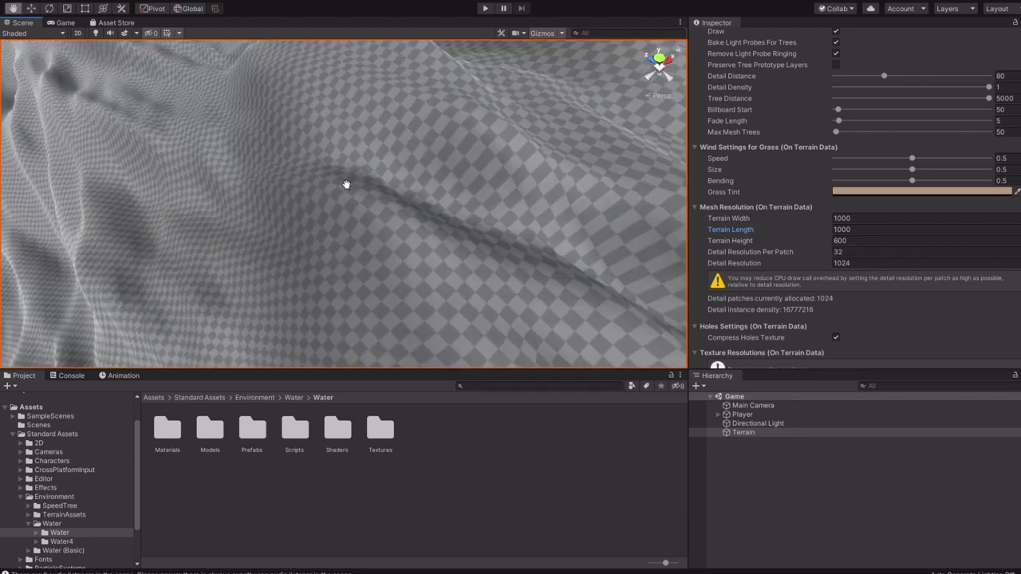
{"action": "middle_click_drag", "start_coordinate": [346, 185], "coordinate": [382, 181]}
{"action": "scroll", "coordinate": [393, 172], "scroll_direction": "down", "scroll_amount": 10}
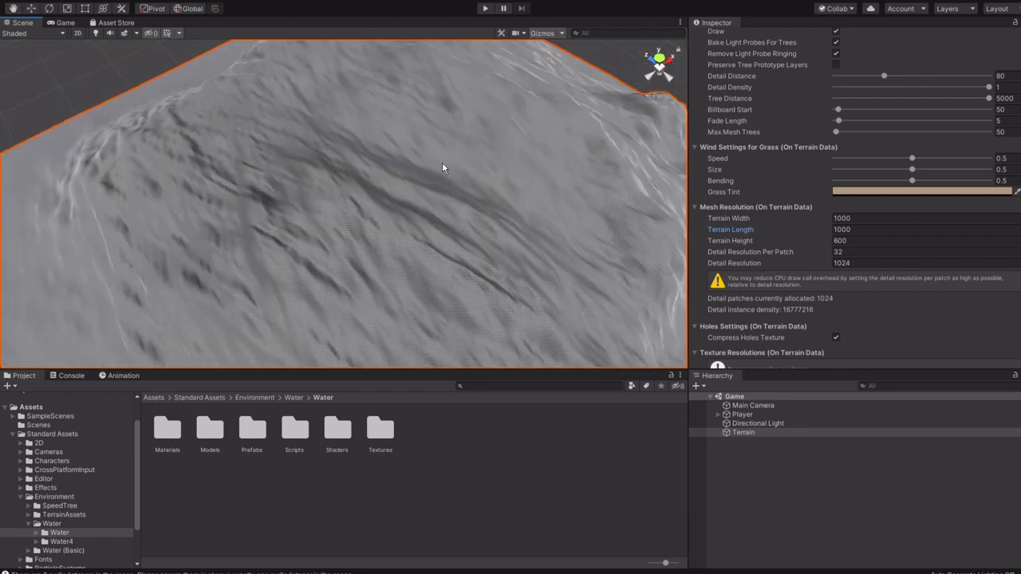
{"action": "left_click_drag", "start_coordinate": [442, 162], "coordinate": [224, 370], "text": "alt"}
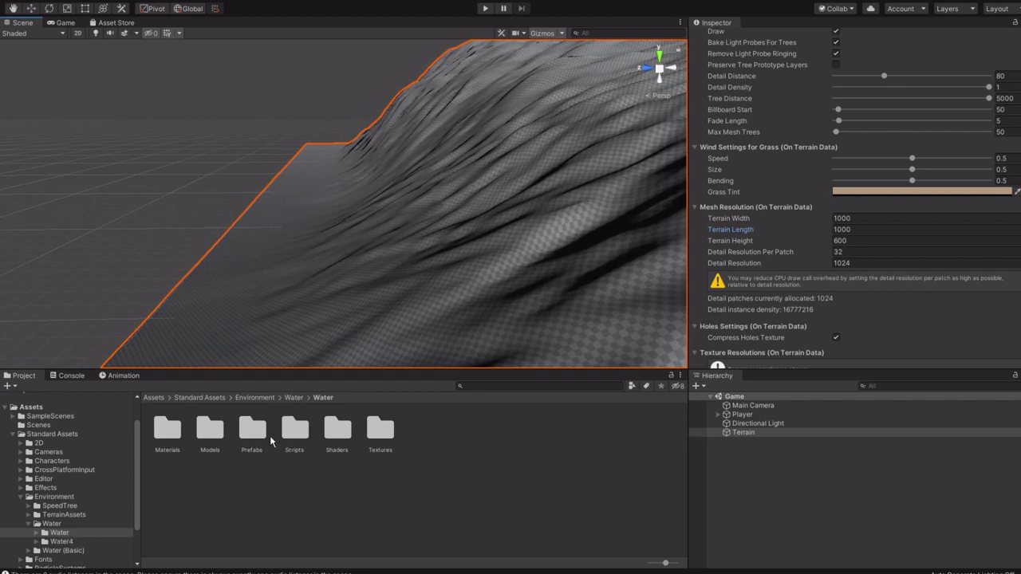
{"action": "double_click", "coordinate": [252, 431]}
{"action": "left_click_drag", "start_coordinate": [381, 303], "coordinate": [415, 276], "text": "alt"}
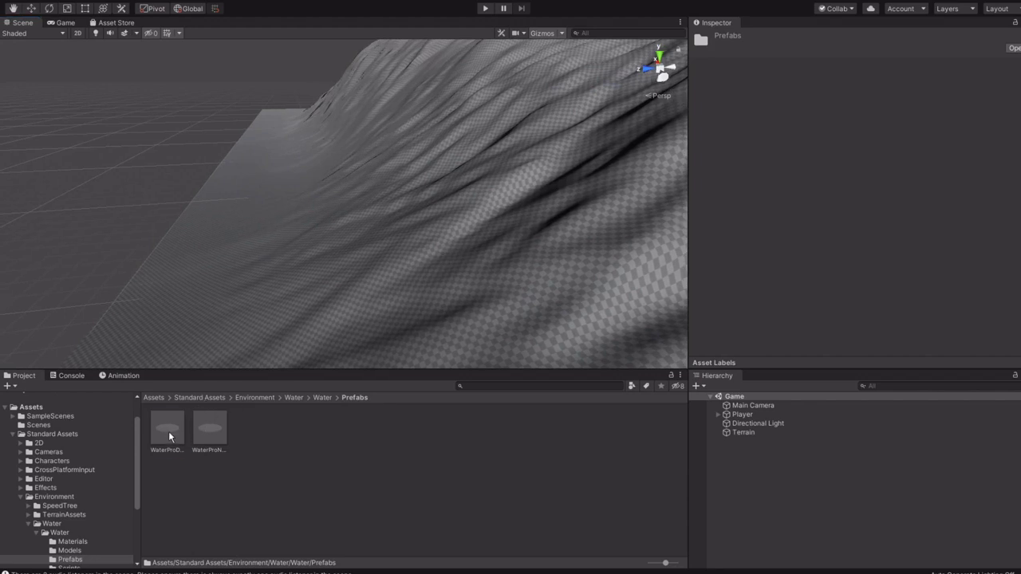
{"action": "left_click", "coordinate": [169, 434]}
{"action": "left_click_drag", "start_coordinate": [199, 255], "coordinate": [203, 247]}
{"action": "scroll", "coordinate": [308, 265], "scroll_direction": "down", "scroll_amount": 2}
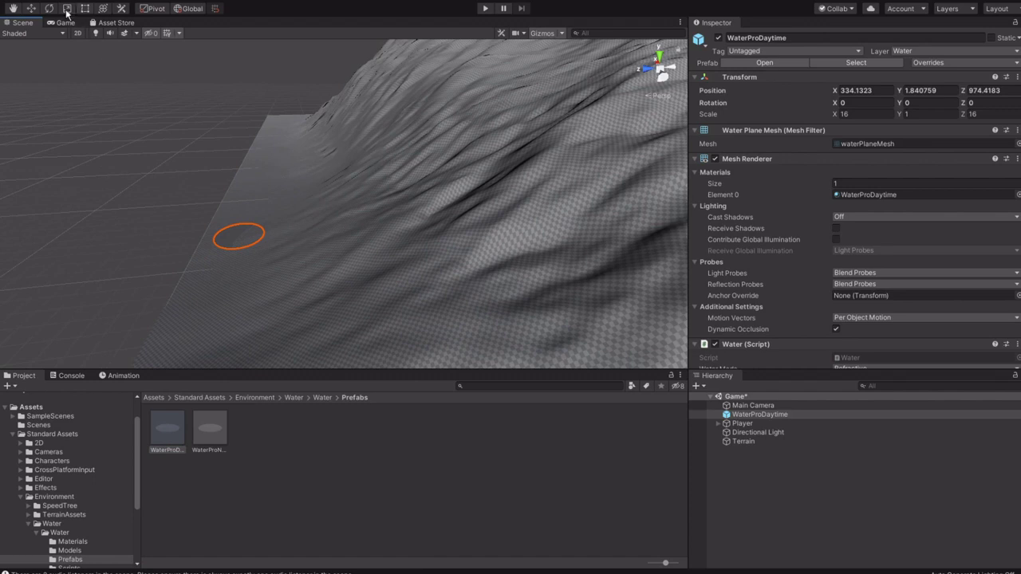
Scale the WaterProDaytime plane up uniformly to about 1220.5 by 76.3 by 1220.5 so it extends past the terrain.
{"action": "left_click_drag", "start_coordinate": [239, 237], "coordinate": [722, 285]}
{"action": "scroll", "coordinate": [470, 179], "scroll_direction": "down", "scroll_amount": 2}
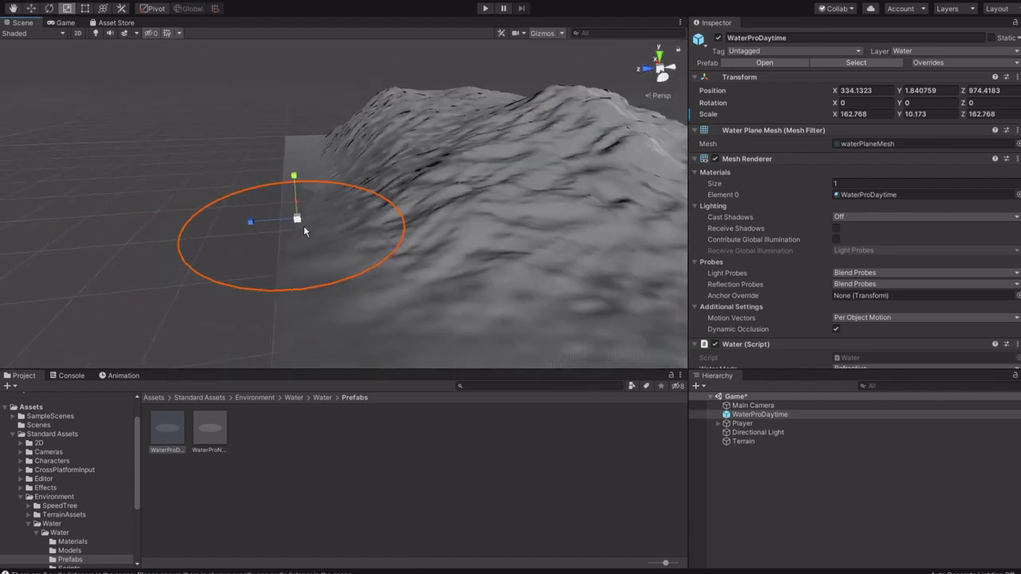
{"action": "left_click_drag", "start_coordinate": [389, 236], "coordinate": [659, 235]}
{"action": "scroll", "coordinate": [521, 212], "scroll_direction": "down", "scroll_amount": 3}
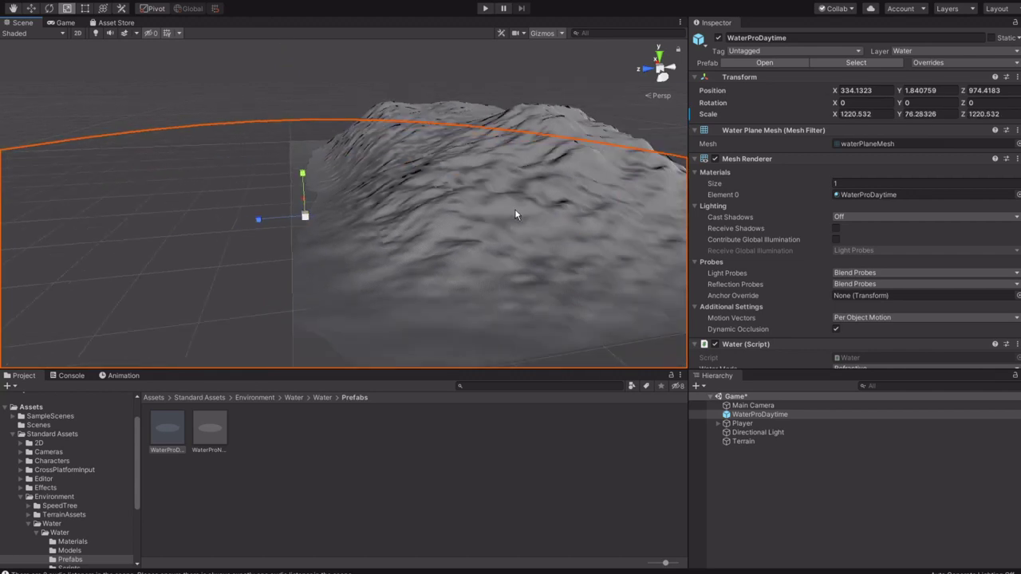
Move the water plane to X 488 and raise it to Y 23 around the mountain's base.
{"action": "middle_click_drag", "start_coordinate": [485, 162], "coordinate": [304, 230]}
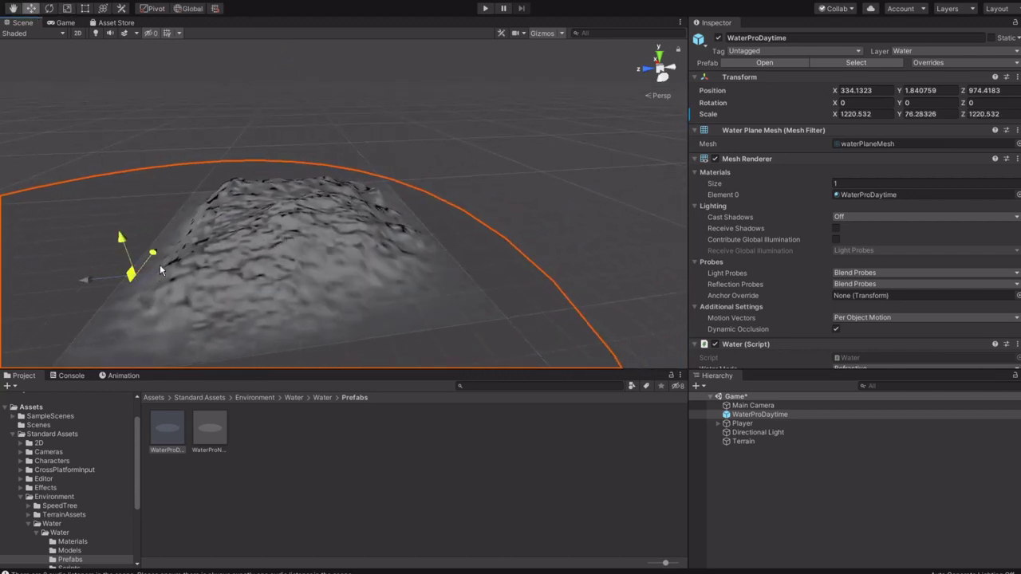
{"action": "mouse_move", "coordinate": [160, 264]}
{"action": "left_mouse_down"}
{"action": "mouse_move", "coordinate": [169, 236]}
{"action": "mouse_move", "coordinate": [210, 247]}
{"action": "mouse_move", "coordinate": [146, 245]}
{"action": "mouse_move", "coordinate": [159, 251]}
{"action": "left_mouse_up"}
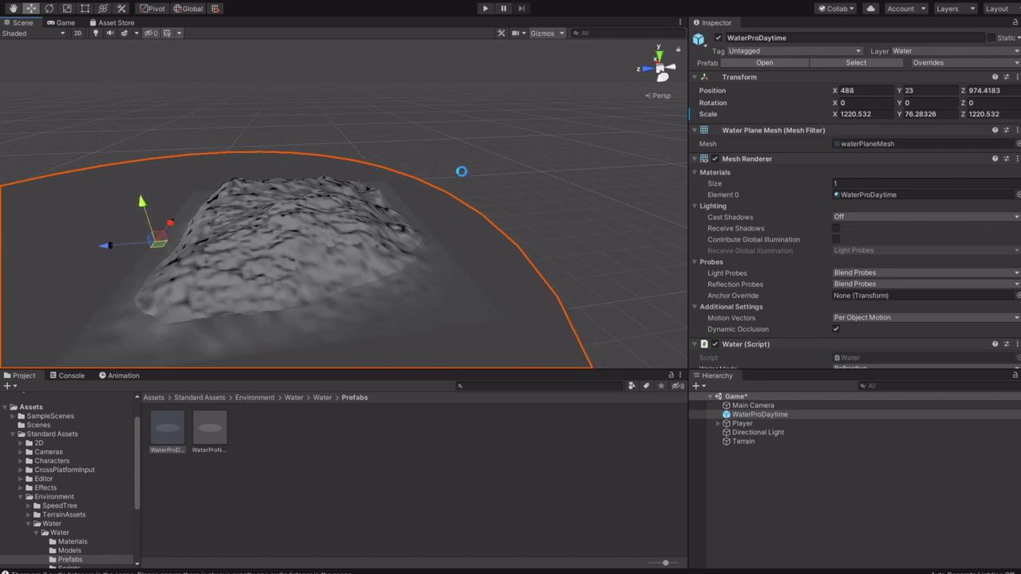
{"action": "right_click_drag", "start_coordinate": [462, 171], "coordinate": [426, 209]}
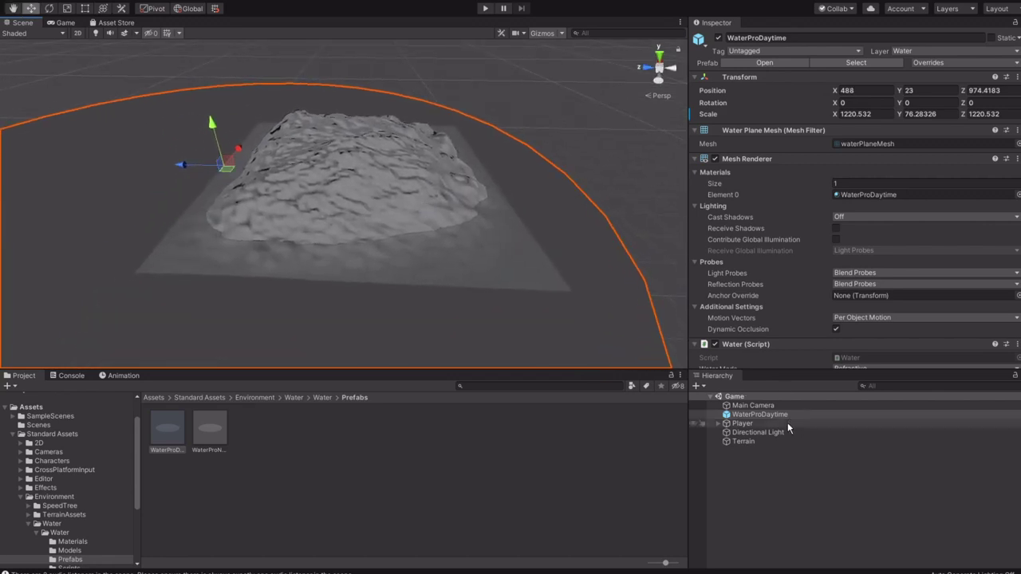
Move the Player over the mountain's slope to about X 298.46, Y 166.54, Z 266.4.
{"action": "double_click", "coordinate": [742, 424]}
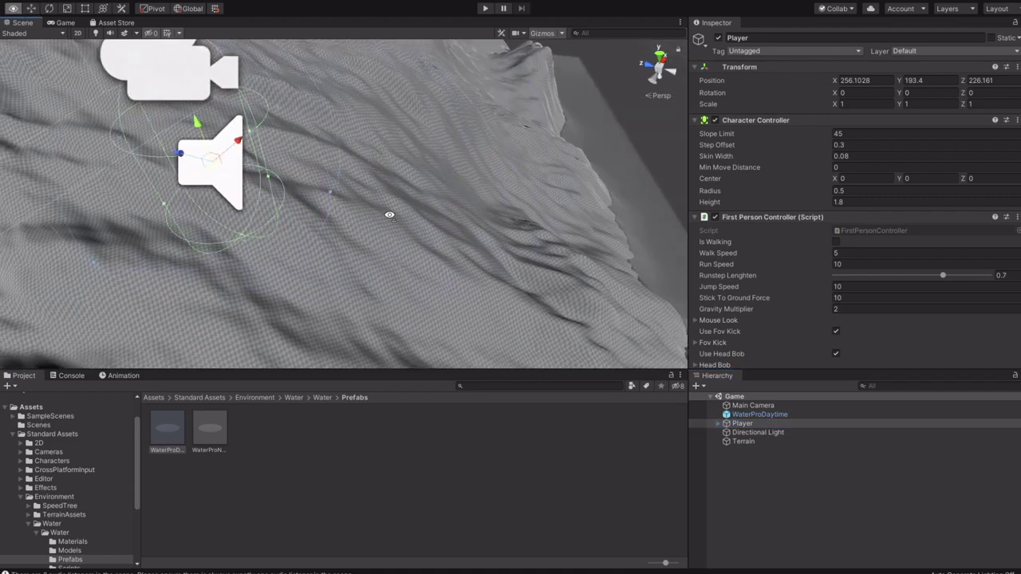
{"action": "right_click_drag", "start_coordinate": [389, 215], "coordinate": [95, 158]}
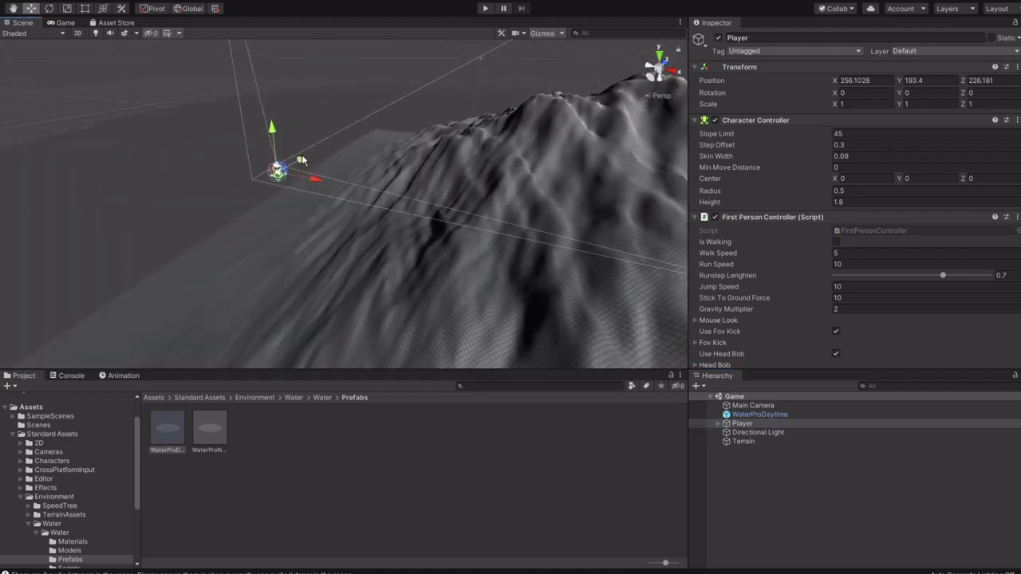
{"action": "left_click_drag", "start_coordinate": [415, 84], "coordinate": [532, 40]}
{"action": "left_click_drag", "start_coordinate": [439, 123], "coordinate": [683, 146]}
{"action": "right_click_drag", "start_coordinate": [518, 207], "coordinate": [314, 102]}
{"action": "left_click_drag", "start_coordinate": [331, 142], "coordinate": [333, 327]}
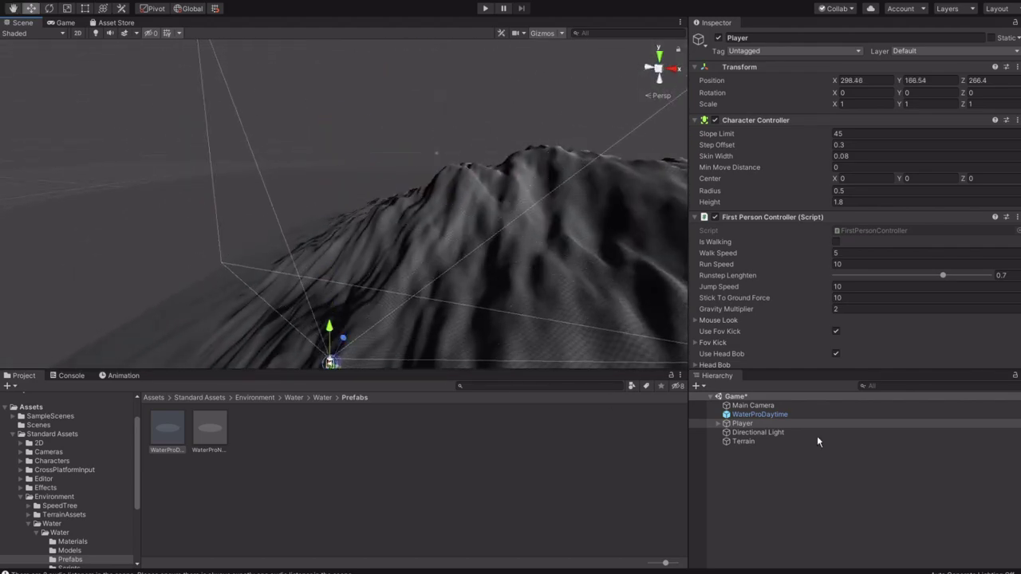
Lower the Player to just above the mountain's surface, at about Y 98.24.
{"action": "double_click", "coordinate": [798, 422]}
{"action": "left_click_drag", "start_coordinate": [344, 157], "coordinate": [384, 494]}
{"action": "double_click", "coordinate": [838, 423]}
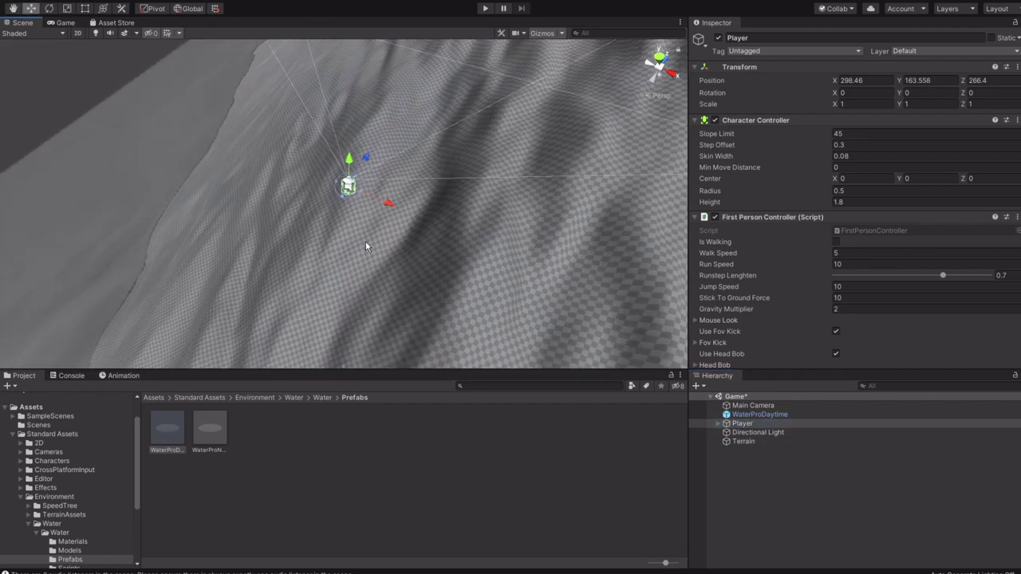
{"action": "left_click_drag", "start_coordinate": [349, 160], "coordinate": [371, 551]}
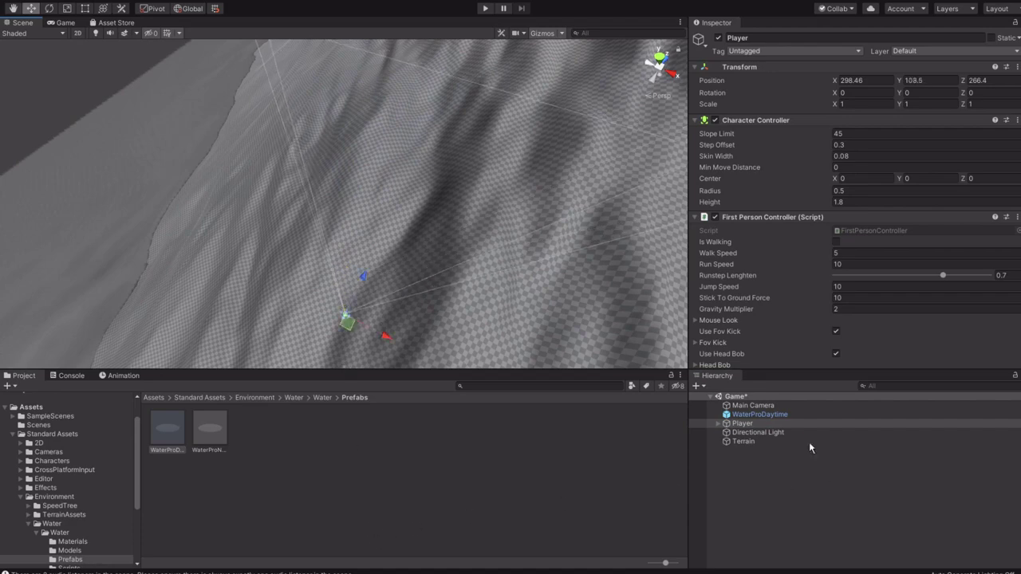
{"action": "double_click", "coordinate": [809, 424]}
{"action": "scroll", "coordinate": [440, 227], "scroll_direction": "down", "scroll_amount": 5}
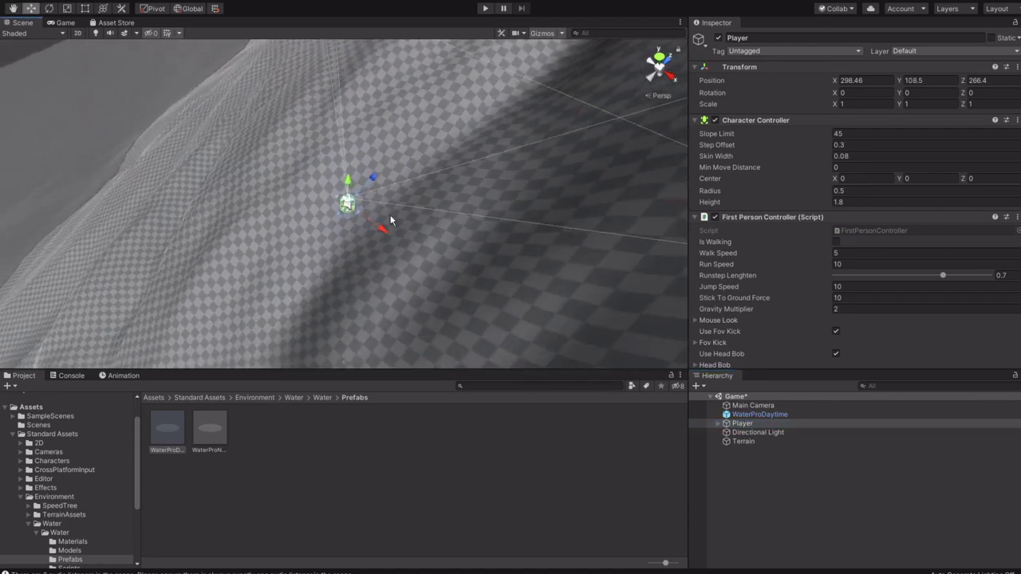
{"action": "left_click_drag", "start_coordinate": [349, 206], "coordinate": [345, 248]}
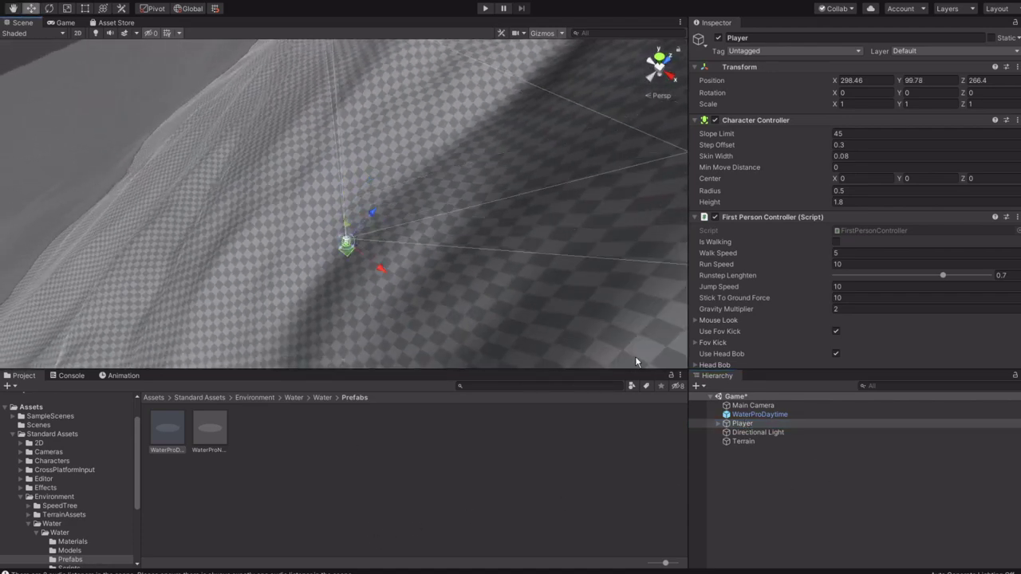
{"action": "double_click", "coordinate": [751, 424]}
{"action": "right_click_drag", "start_coordinate": [387, 211], "coordinate": [750, 141]}
{"action": "key", "text": "s"}
{"action": "left_click_drag", "start_coordinate": [537, 111], "coordinate": [516, 163]}
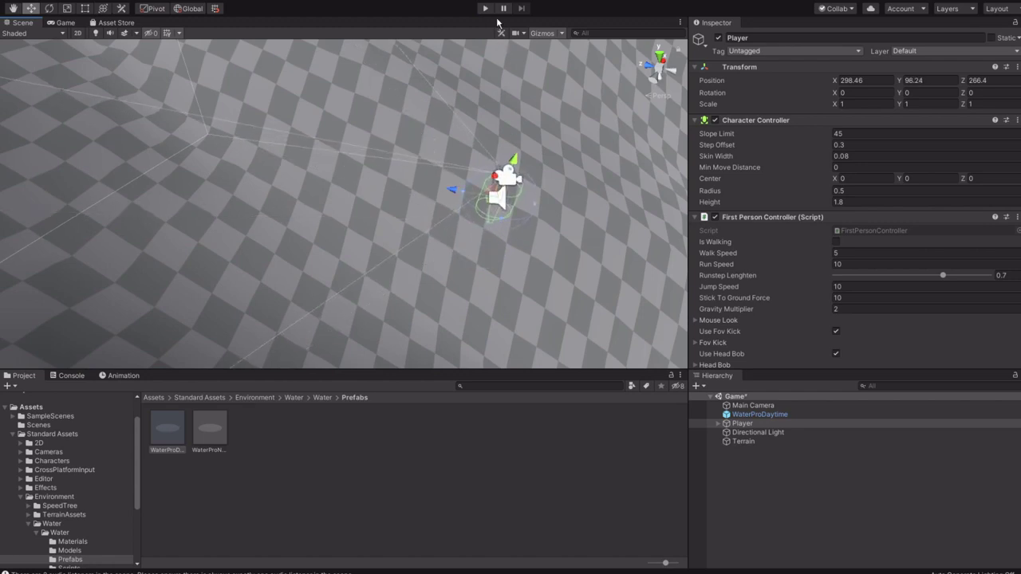
Play-test the scene by running the player across the mountain and looking out over the water, and stop the game.
{"action": "left_click", "coordinate": [485, 9]}
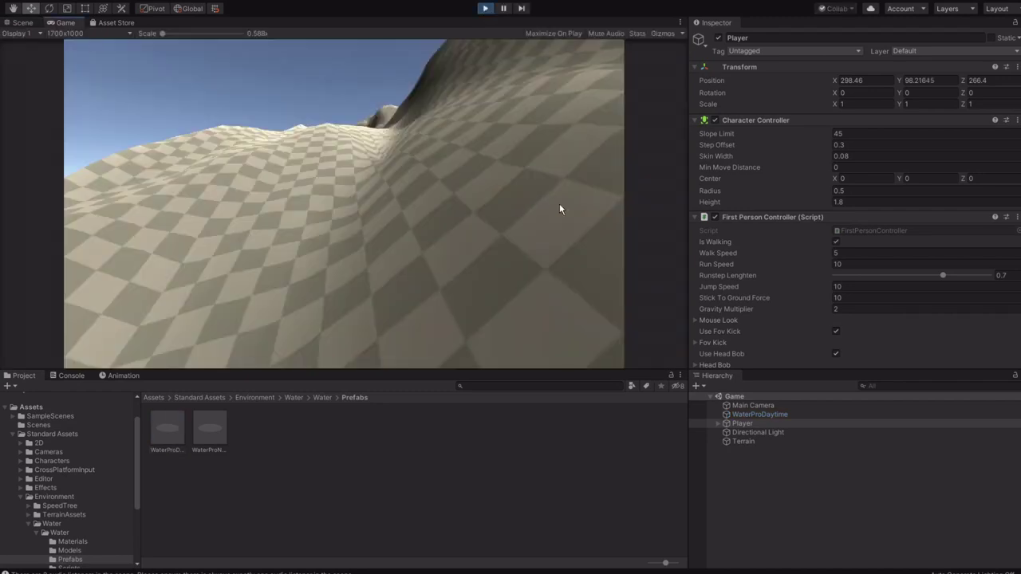
{"action": "left_click", "coordinate": [559, 204]}
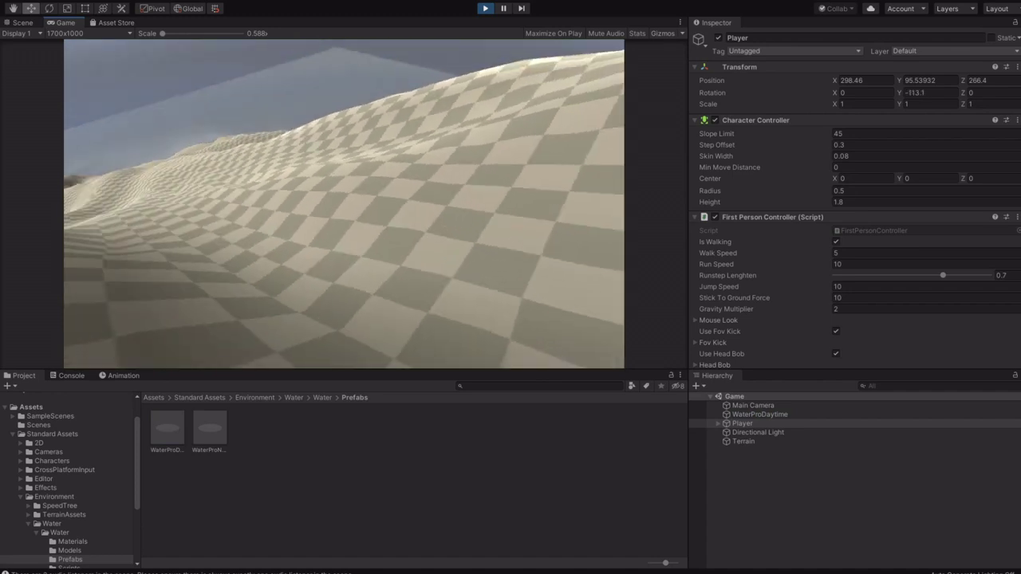
{"action": "key", "text": "shift+w"}
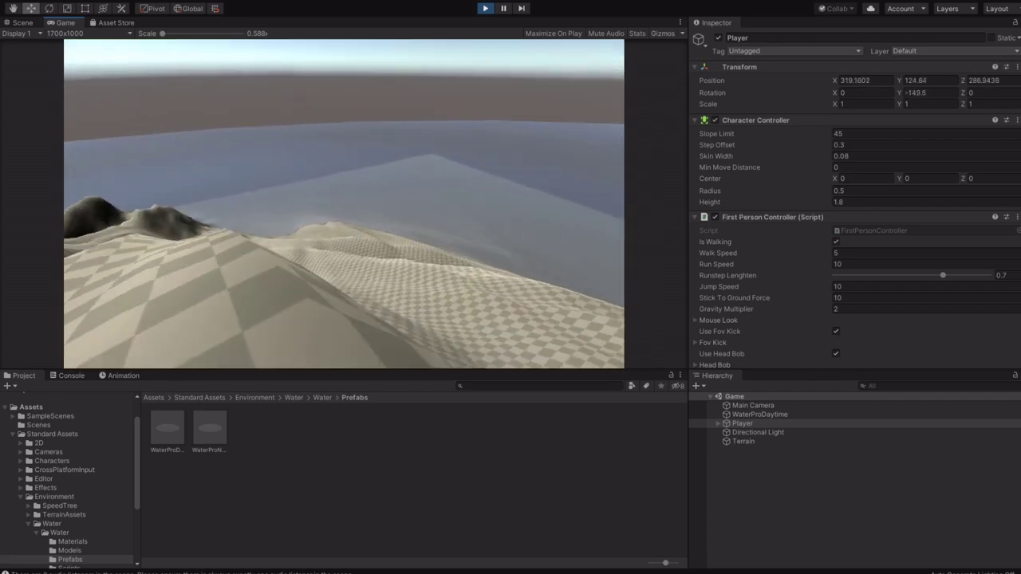
{"action": "key", "text": "shift+w"}
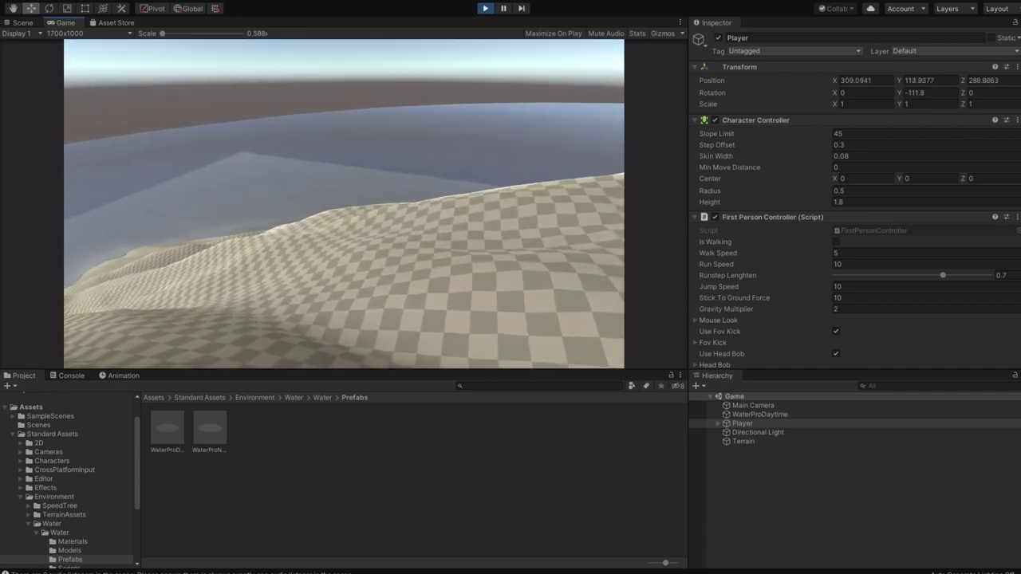
{"action": "key", "text": "shift+w"}
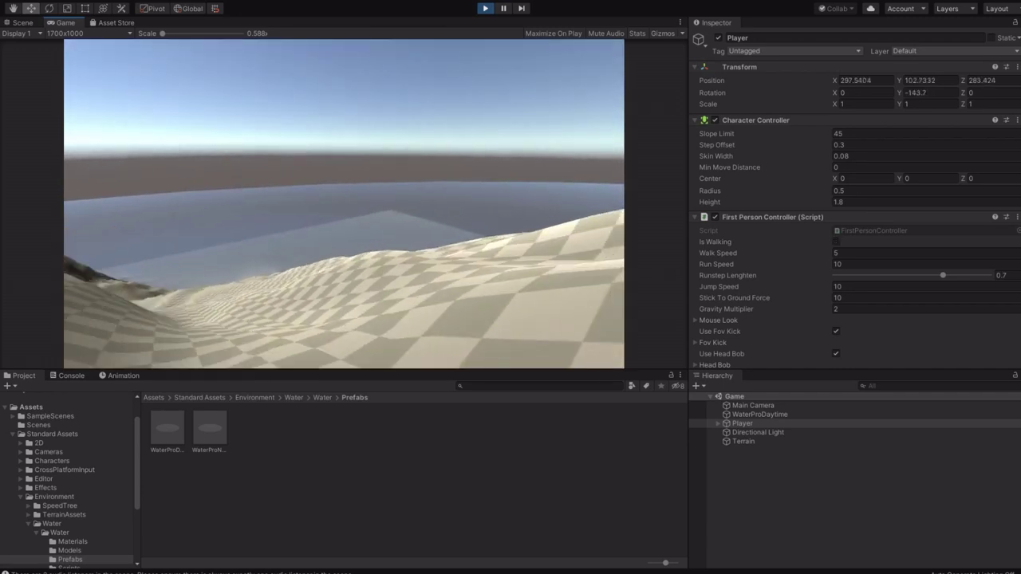
{"action": "key", "text": "shift+w"}
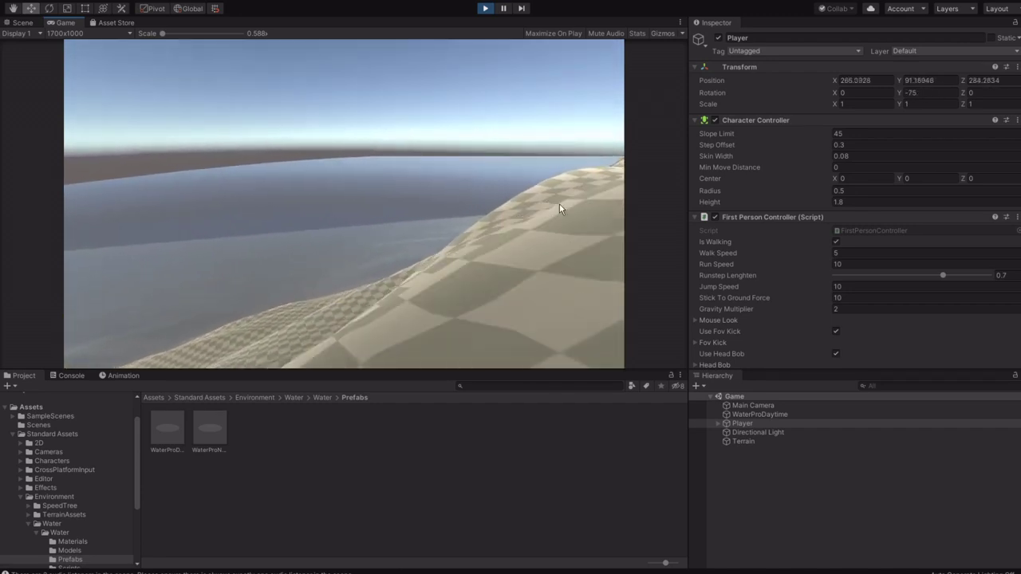
{"action": "left_click", "coordinate": [484, 9]}
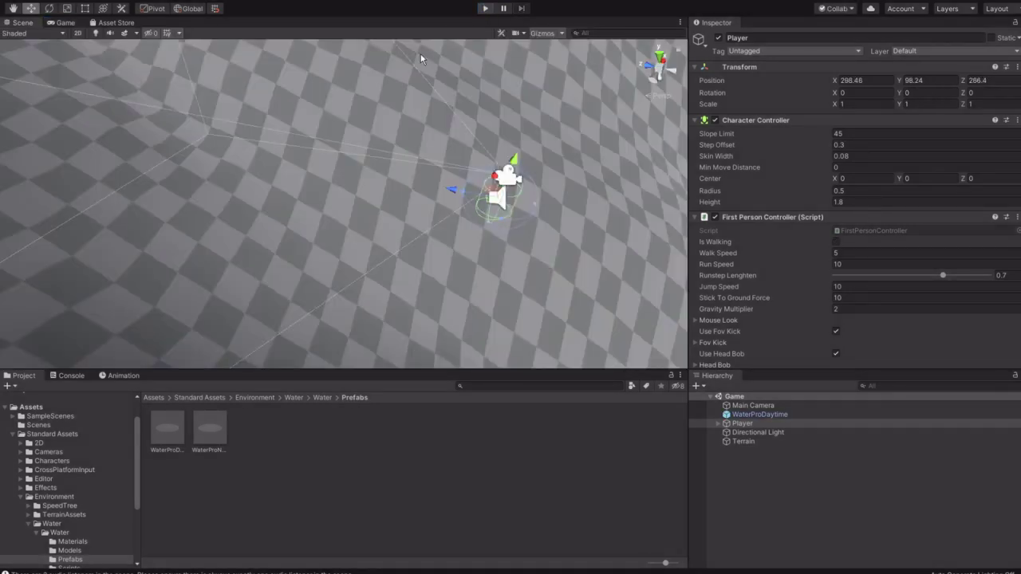
Switch the scene view to Wireframe shading and scale the WaterProDaytime plane up to about 64602 by 4038 by 64602.
{"action": "scroll", "coordinate": [458, 246], "scroll_direction": "down", "scroll_amount": 8}
{"action": "right_click_drag", "start_coordinate": [493, 213], "coordinate": [571, 206]}
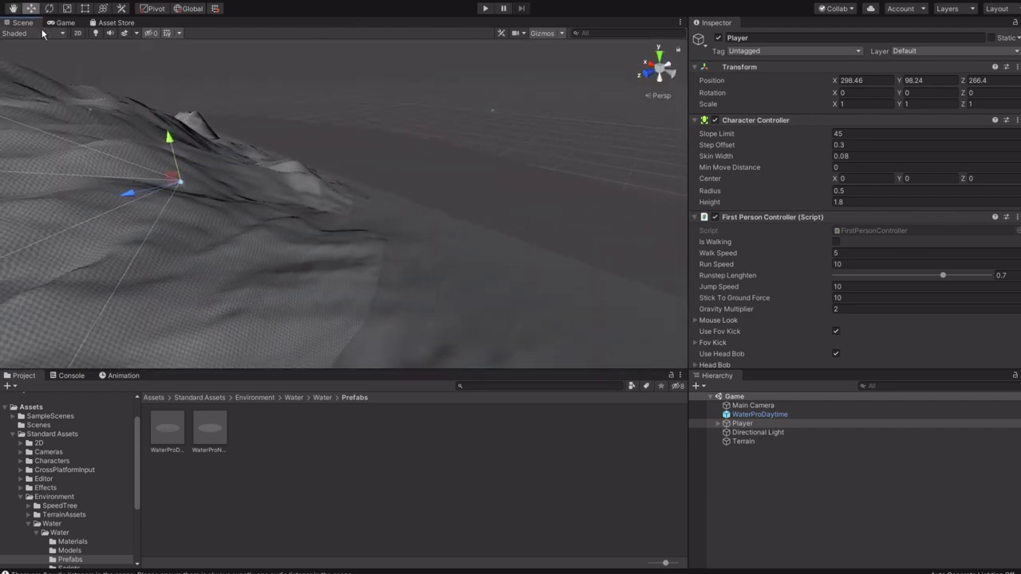
{"action": "left_click", "coordinate": [31, 67]}
{"action": "mouse_move", "coordinate": [371, 191]}
{"action": "right_mouse_down"}
{"action": "mouse_move", "coordinate": [235, 217]}
{"action": "mouse_move", "coordinate": [40, 201]}
{"action": "mouse_move", "coordinate": [928, 200]}
{"action": "mouse_move", "coordinate": [838, 178]}
{"action": "right_mouse_up"}
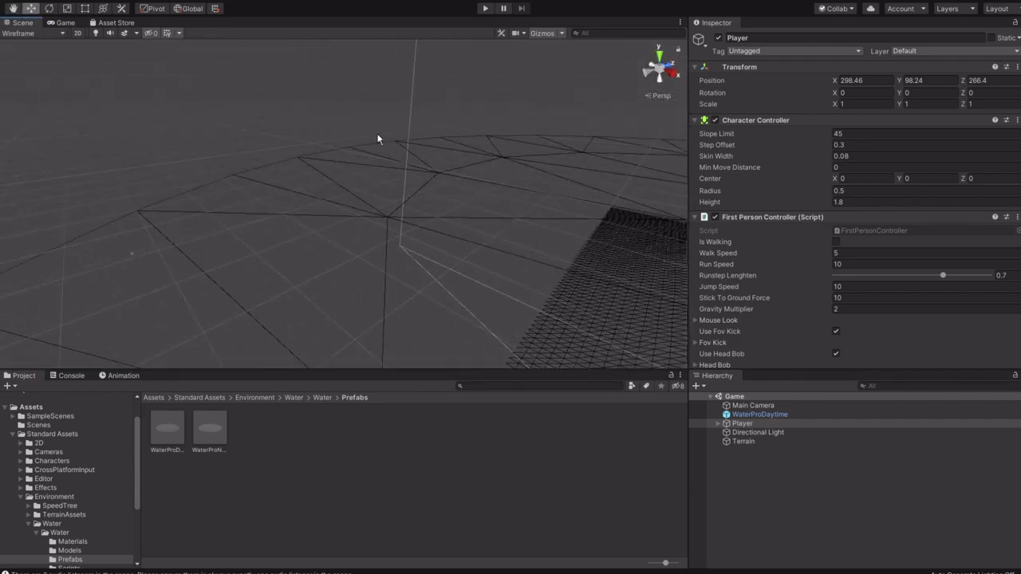
{"action": "left_click", "coordinate": [754, 414]}
{"action": "right_click_drag", "start_coordinate": [371, 211], "coordinate": [143, 63]}
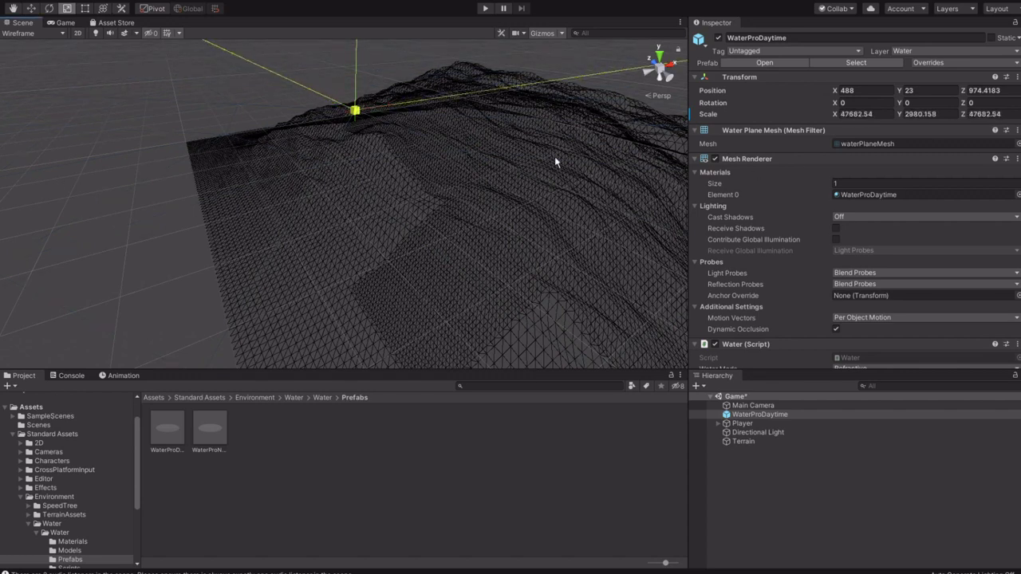
Play-test the scene by running the player over the mountain and looking out at the enlarged water plane, and stop the game.
{"action": "left_click", "coordinate": [485, 9]}
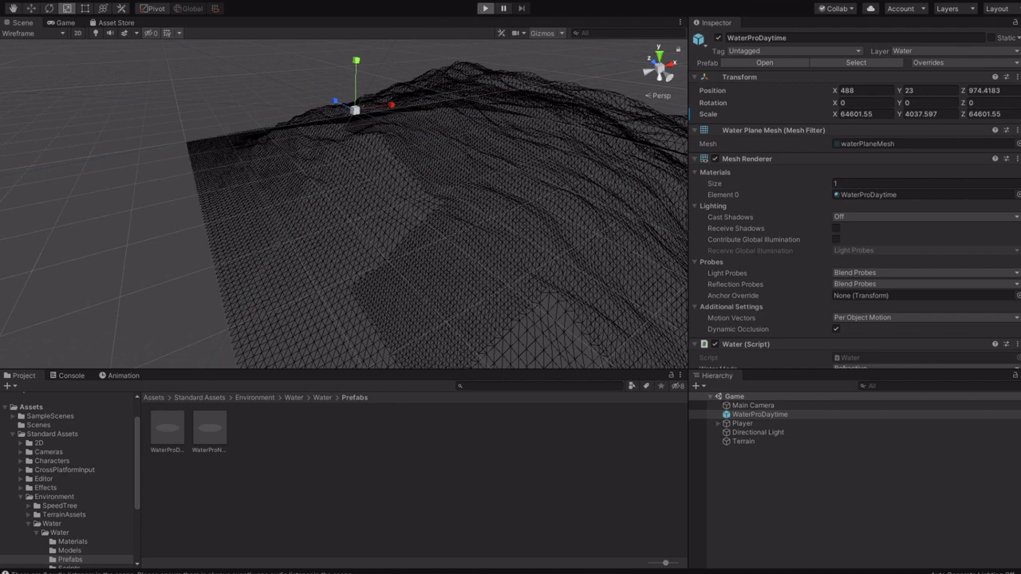
{"action": "key", "text": "w"}
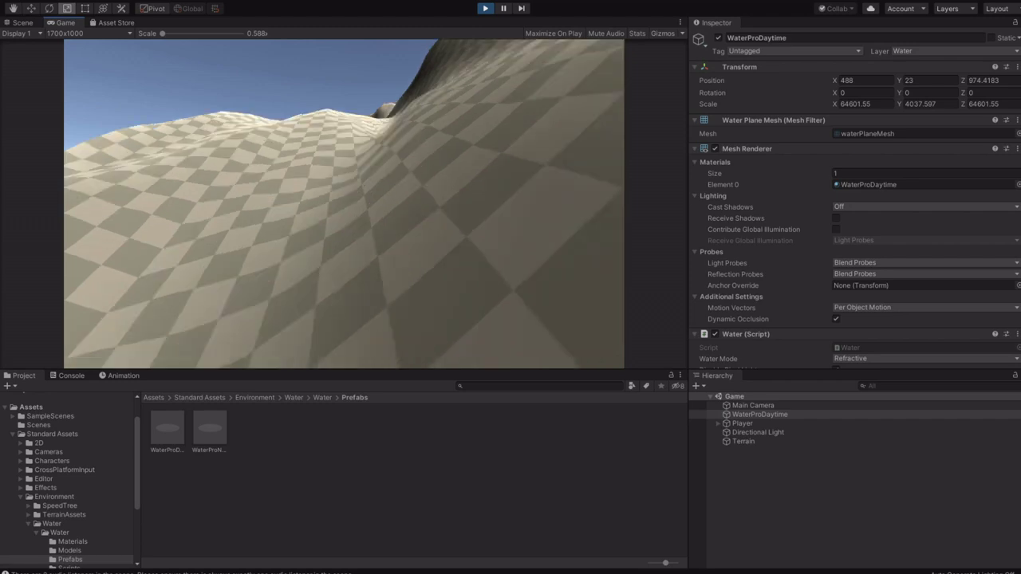
{"action": "key", "text": "w"}
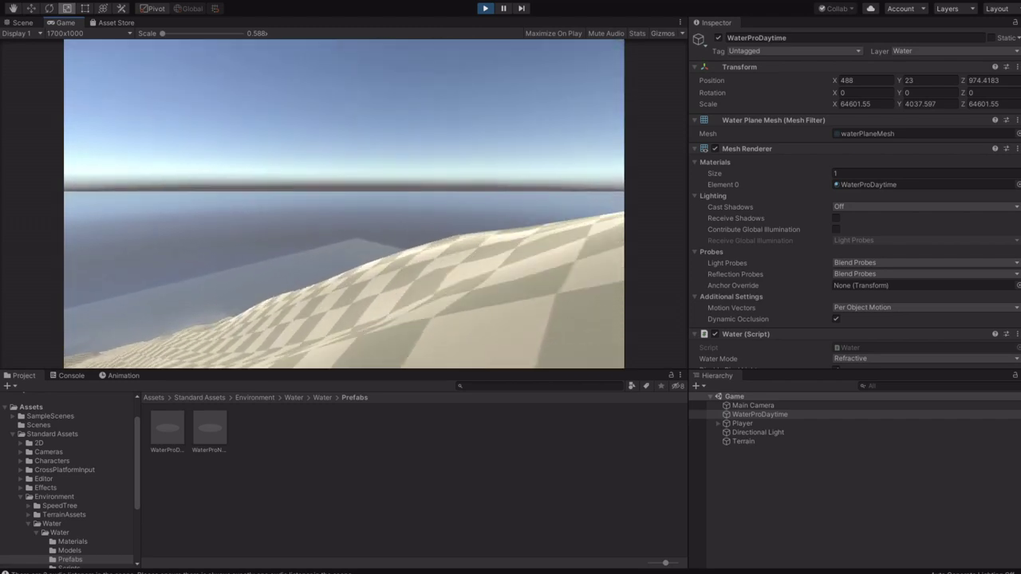
{"action": "key", "text": "w"}
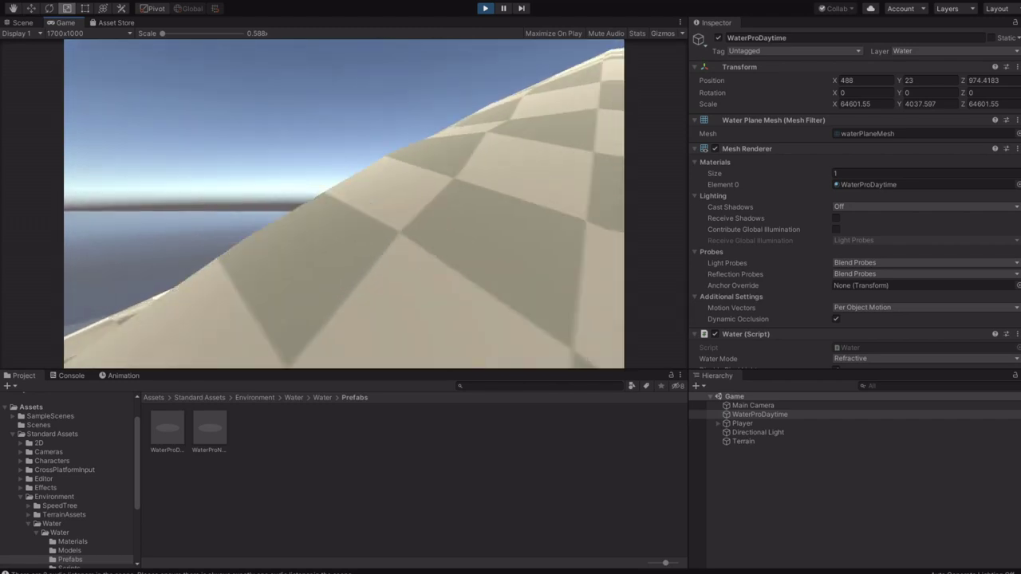
{"action": "key", "text": "w"}
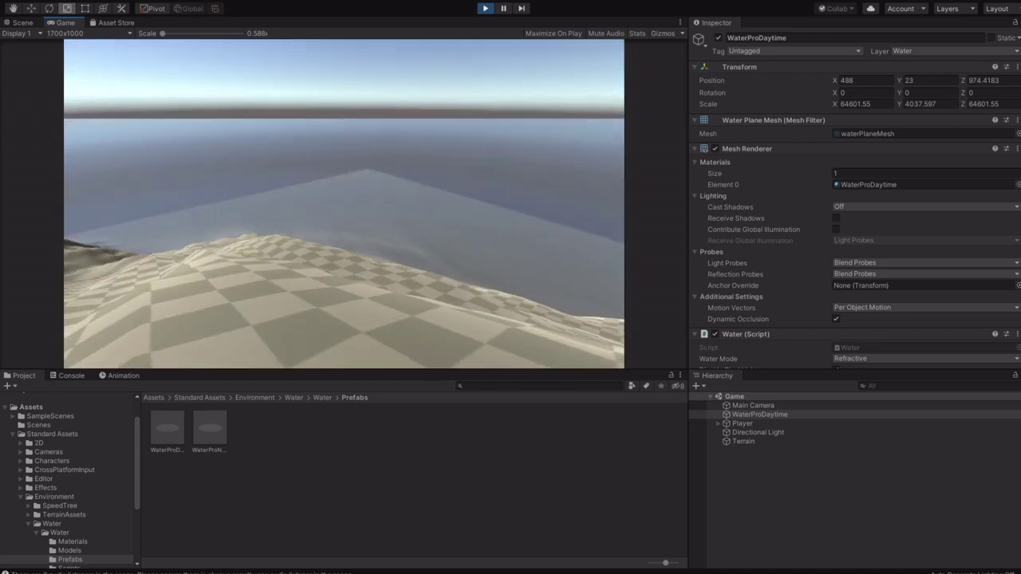
{"action": "key", "text": "w"}
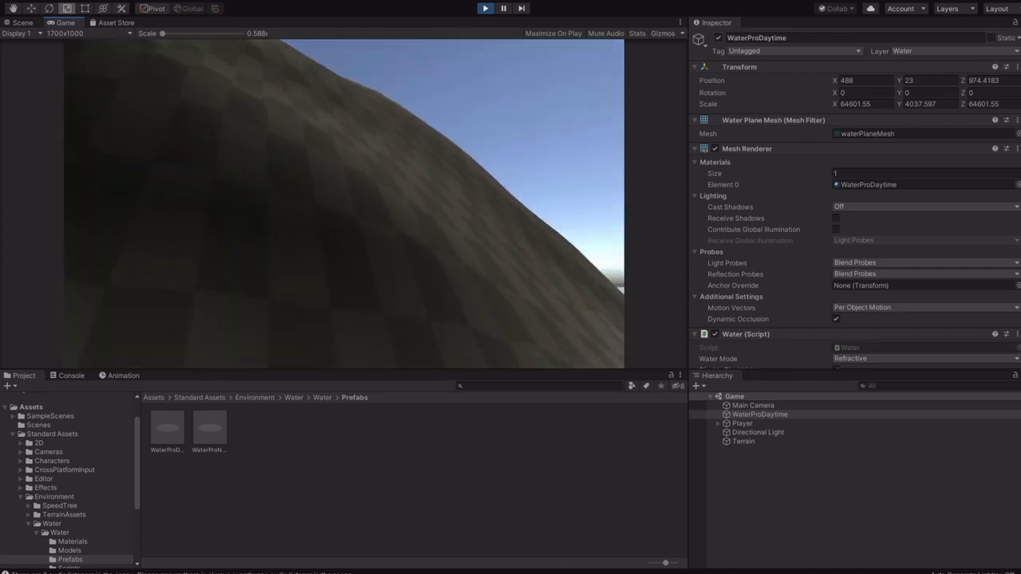
{"action": "key", "text": "w"}
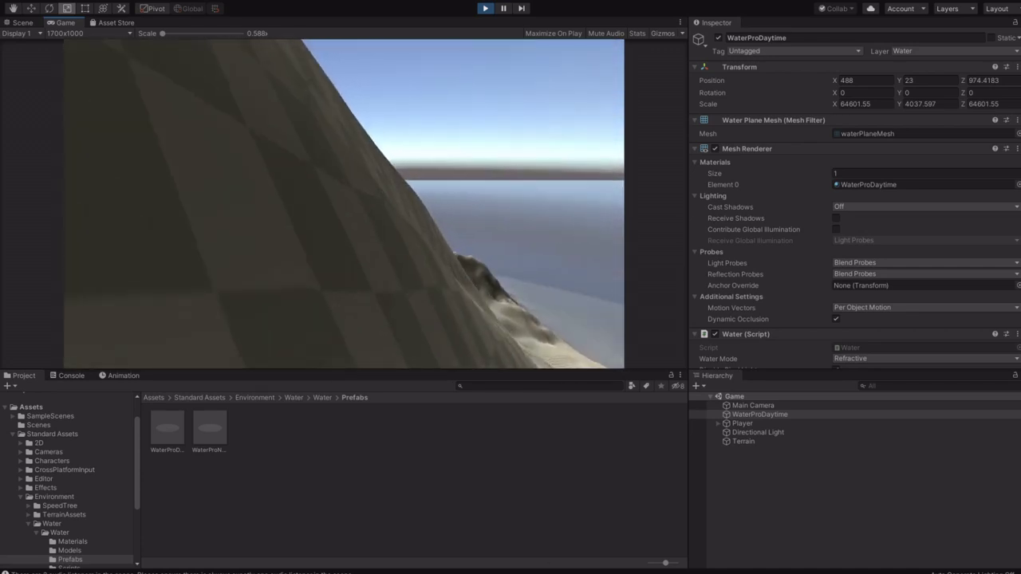
{"action": "key", "text": "w"}
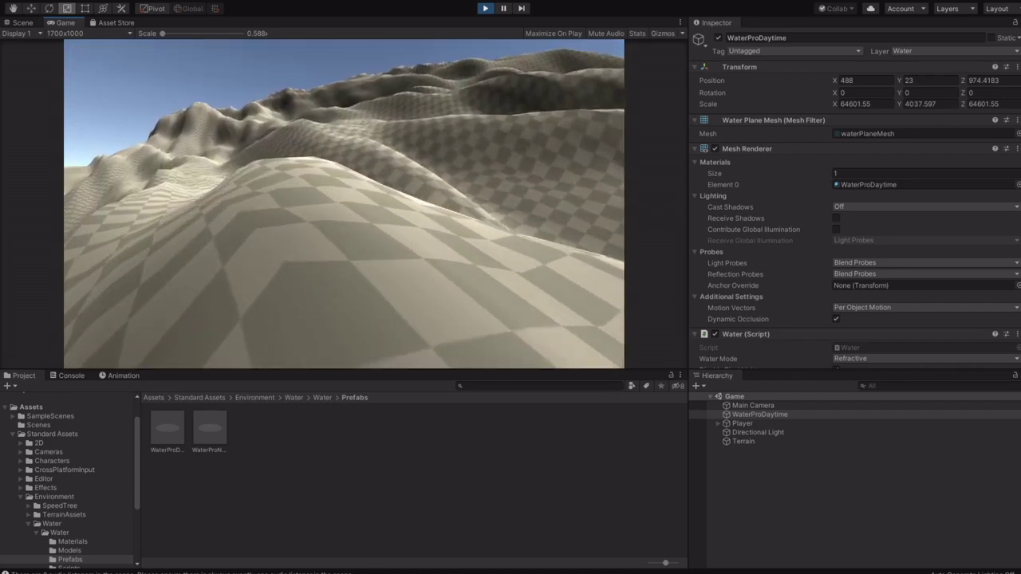
{"action": "key", "text": "Escape"}
{"action": "left_click", "coordinate": [484, 8]}
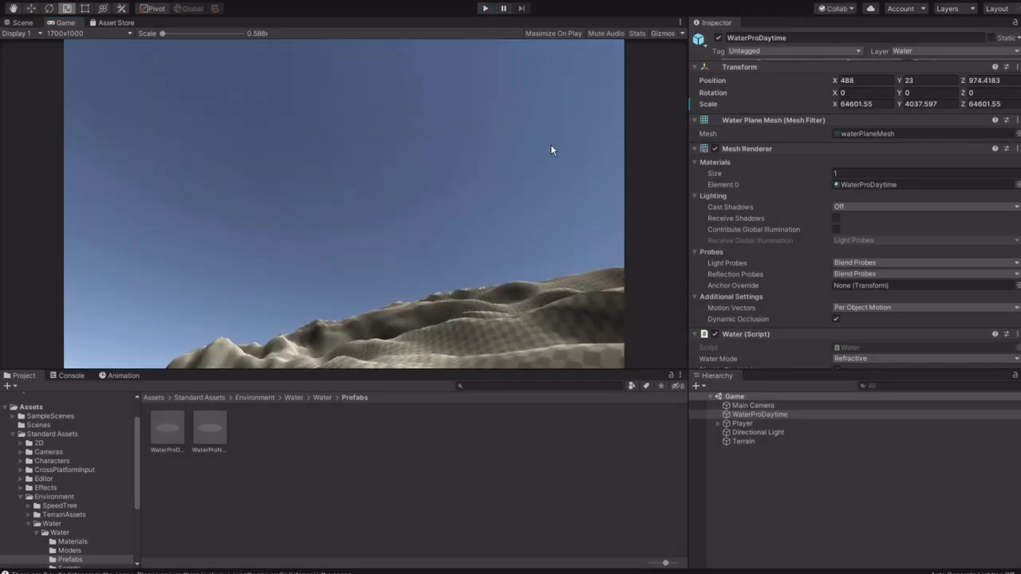
Set up the Terrain for tree painting with the broadleaf mobile tree and switch the scene view back to Shaded.
{"action": "left_click", "coordinate": [744, 441]}
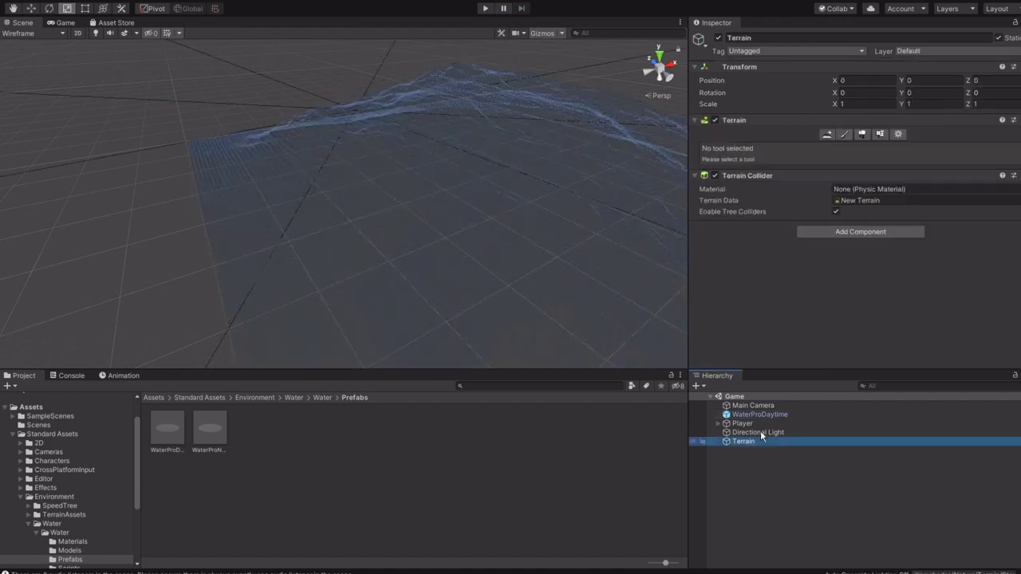
{"action": "left_click", "coordinate": [863, 135]}
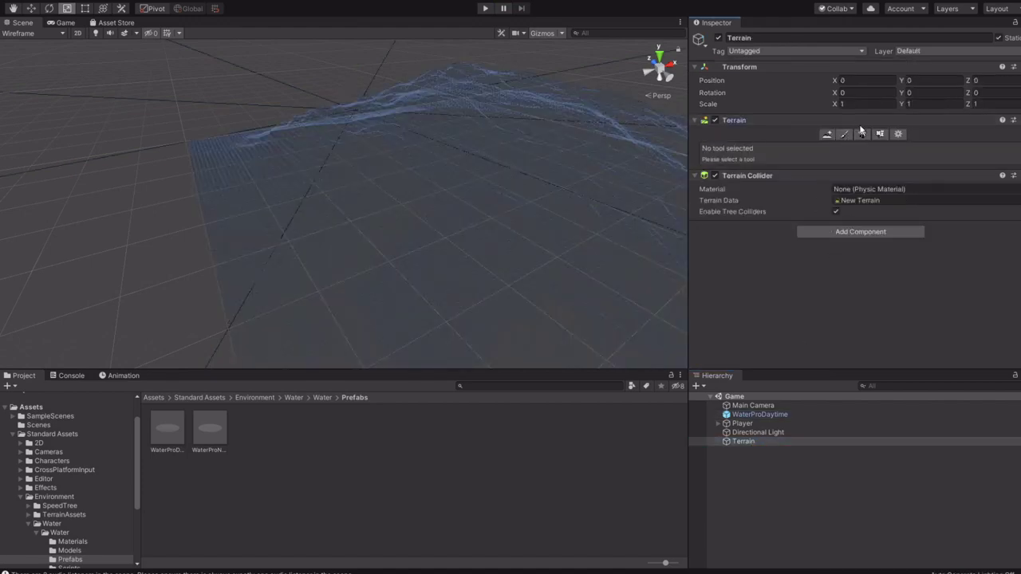
{"action": "left_click", "coordinate": [698, 120]}
{"action": "left_click", "coordinate": [861, 134]}
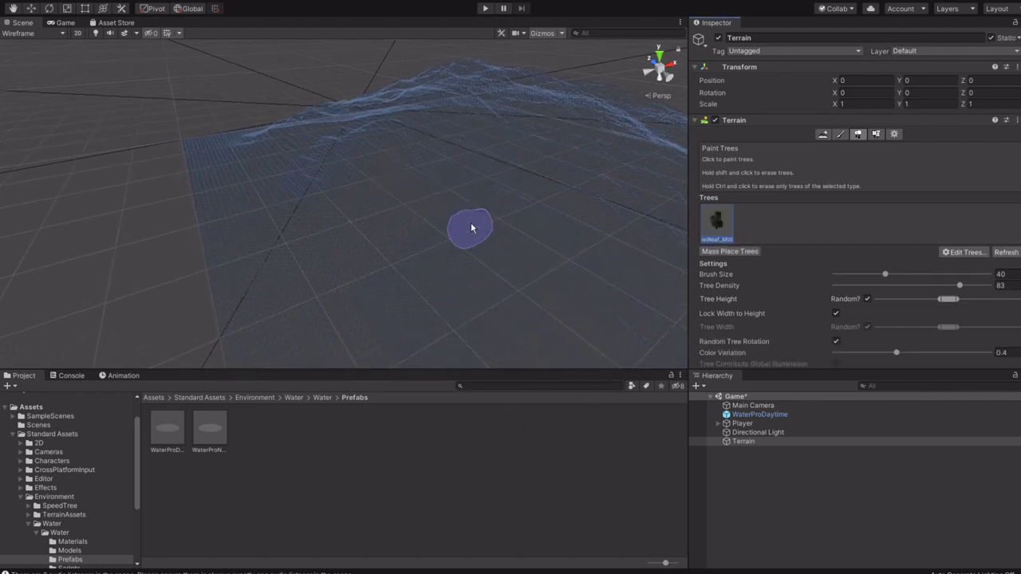
{"action": "left_click", "coordinate": [29, 62]}
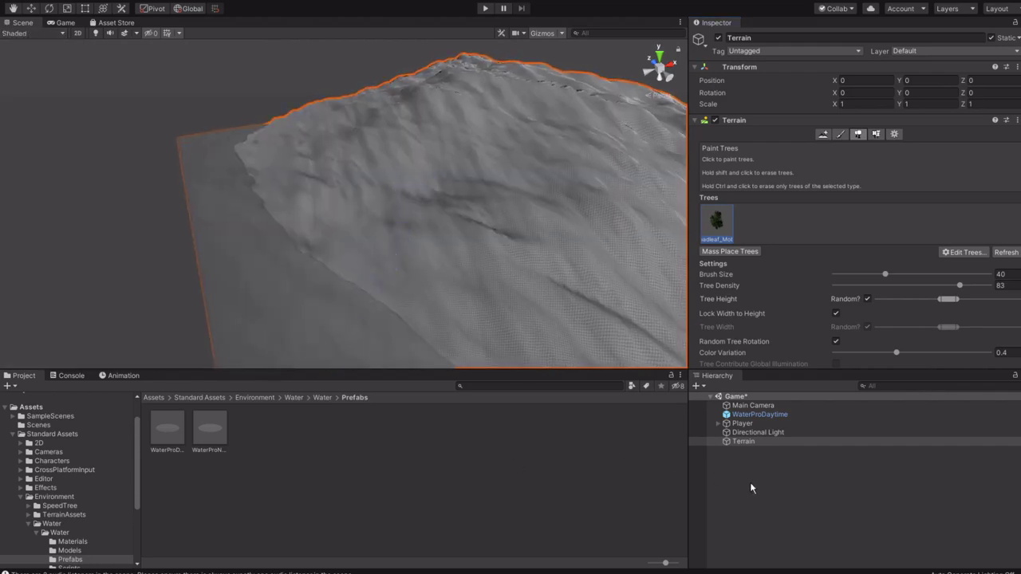
Try painting broadleaf trees around the Player with brush size 40 and tree density 83, and undo them.
{"action": "double_click", "coordinate": [747, 424]}
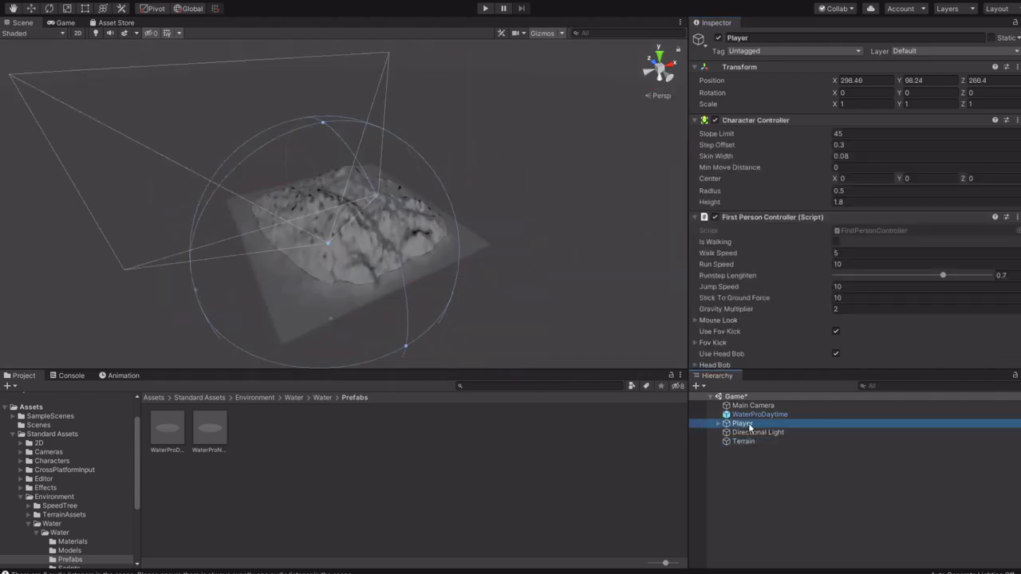
{"action": "scroll", "coordinate": [511, 247], "scroll_direction": "down", "scroll_amount": 3}
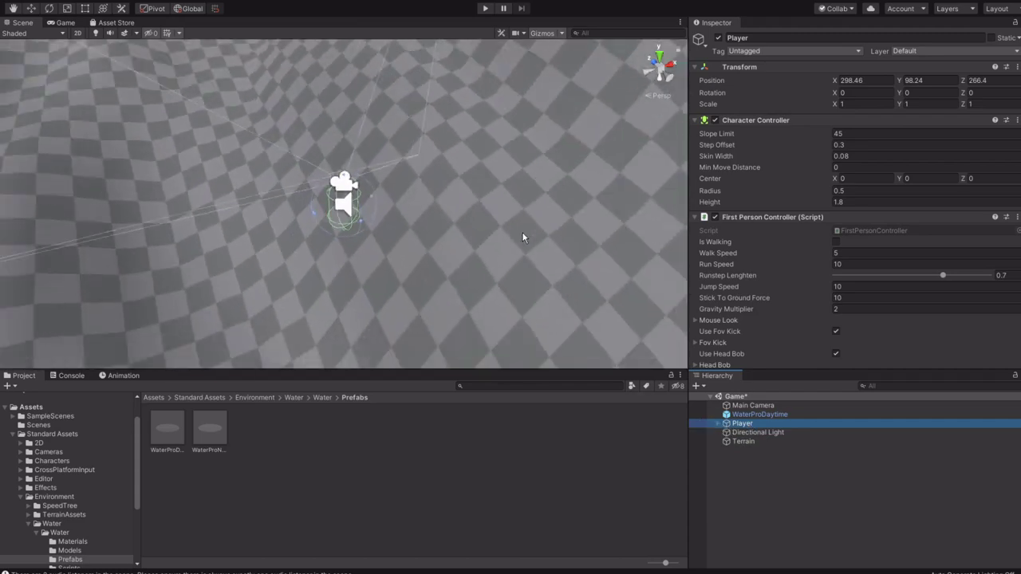
{"action": "left_click", "coordinate": [791, 441]}
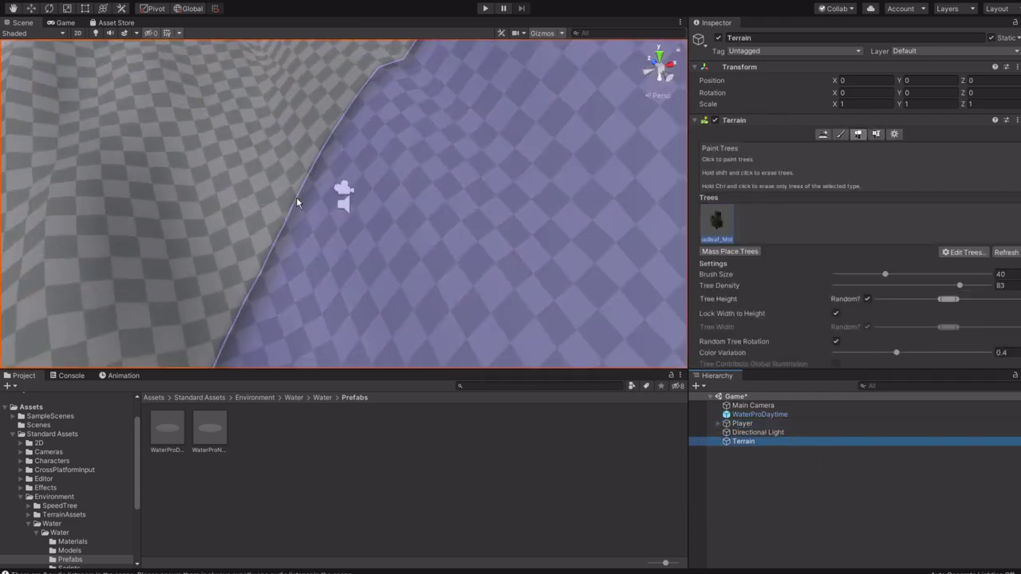
{"action": "scroll", "coordinate": [296, 197], "scroll_direction": "down", "scroll_amount": 3}
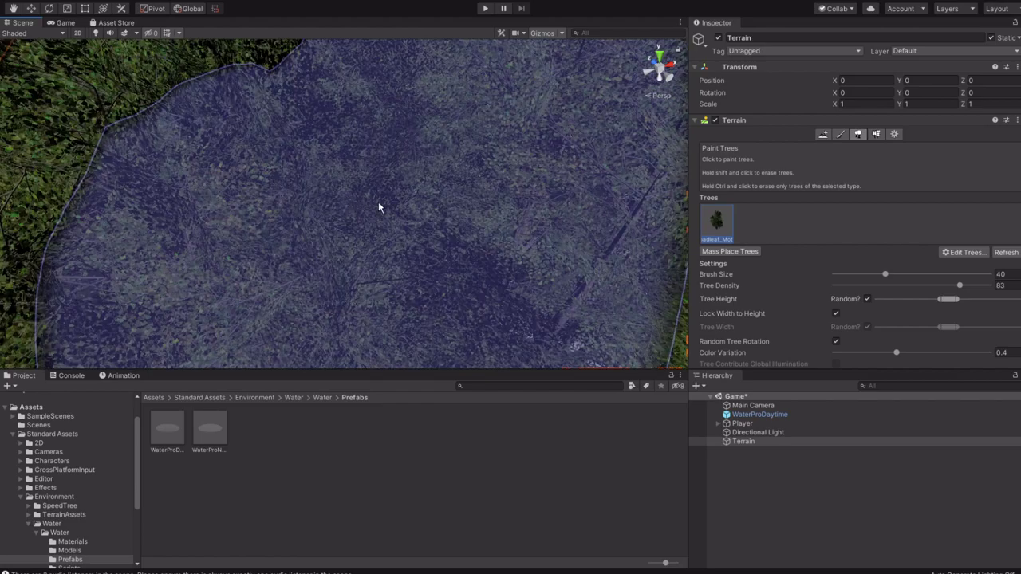
{"action": "scroll", "coordinate": [379, 208], "scroll_direction": "up", "scroll_amount": 3}
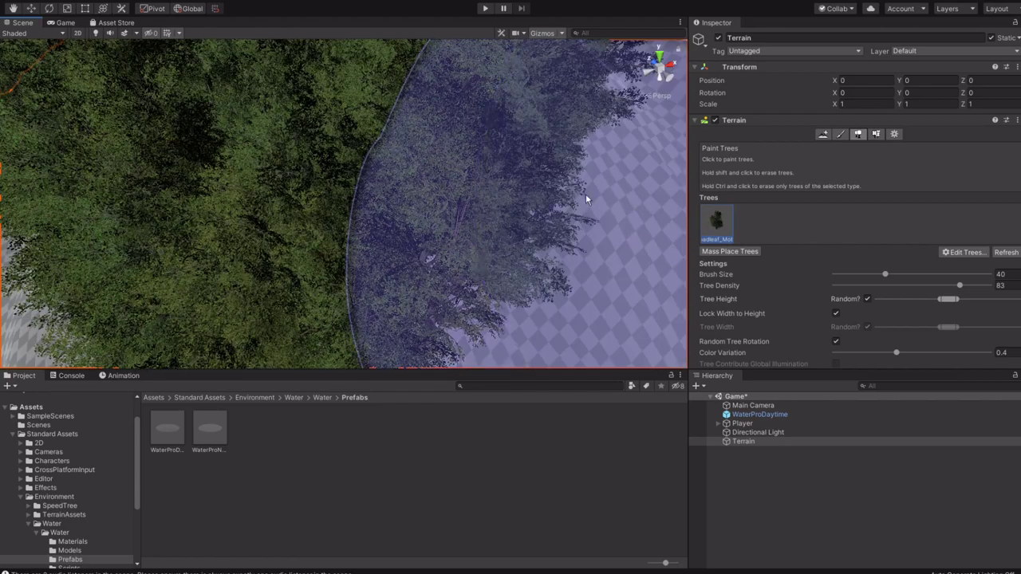
{"action": "key", "text": "ctrl+z"}
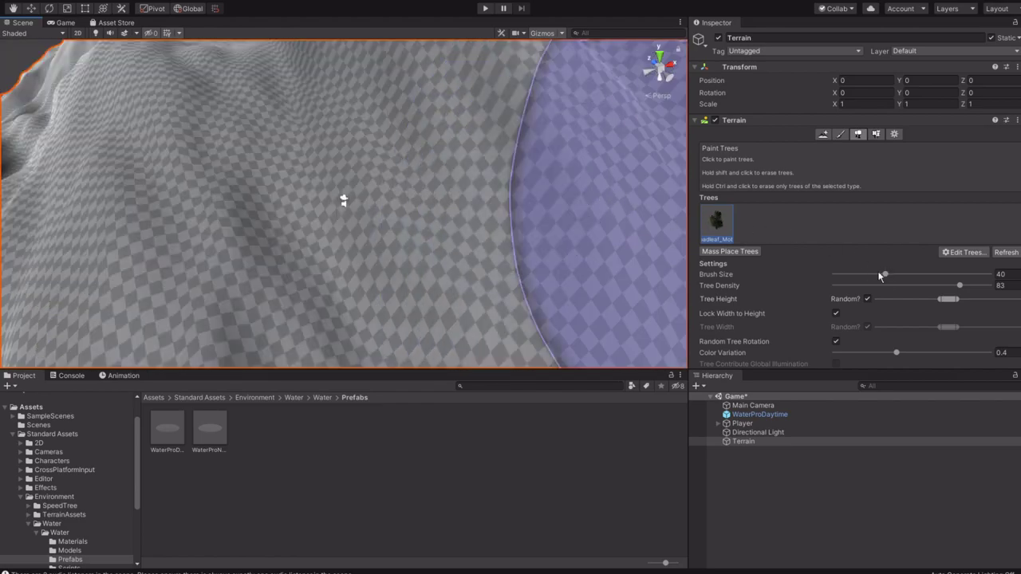
Try painting the broadleaf trees around the Player at tree density 37, and undo the stroke.
{"action": "left_click_drag", "start_coordinate": [960, 286], "coordinate": [881, 286]}
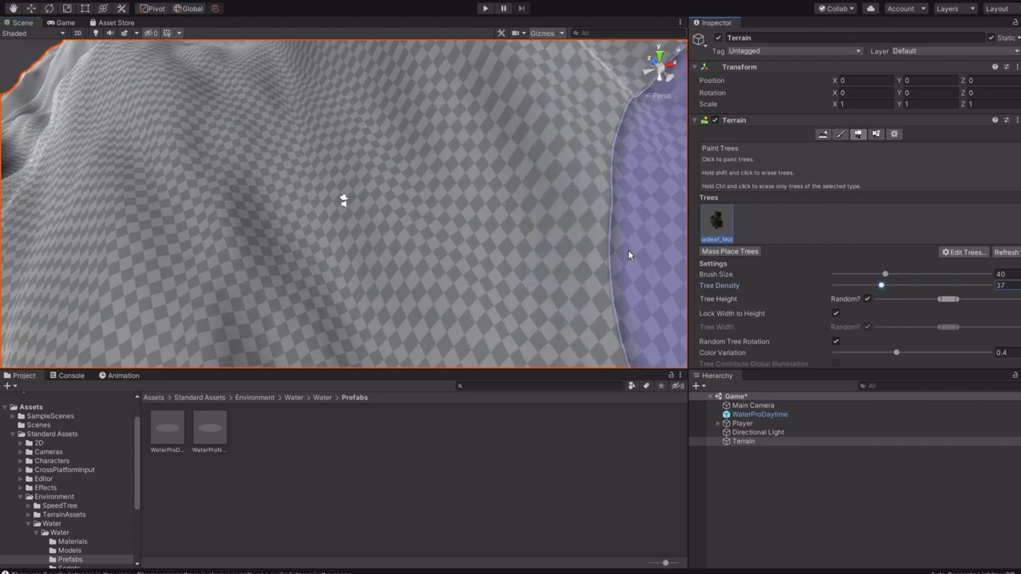
{"action": "mouse_move", "coordinate": [628, 250]}
{"action": "left_mouse_down"}
{"action": "mouse_move", "coordinate": [312, 176]}
{"action": "mouse_move", "coordinate": [345, 175]}
{"action": "left_mouse_up"}
{"action": "key", "text": "ctrl+z"}
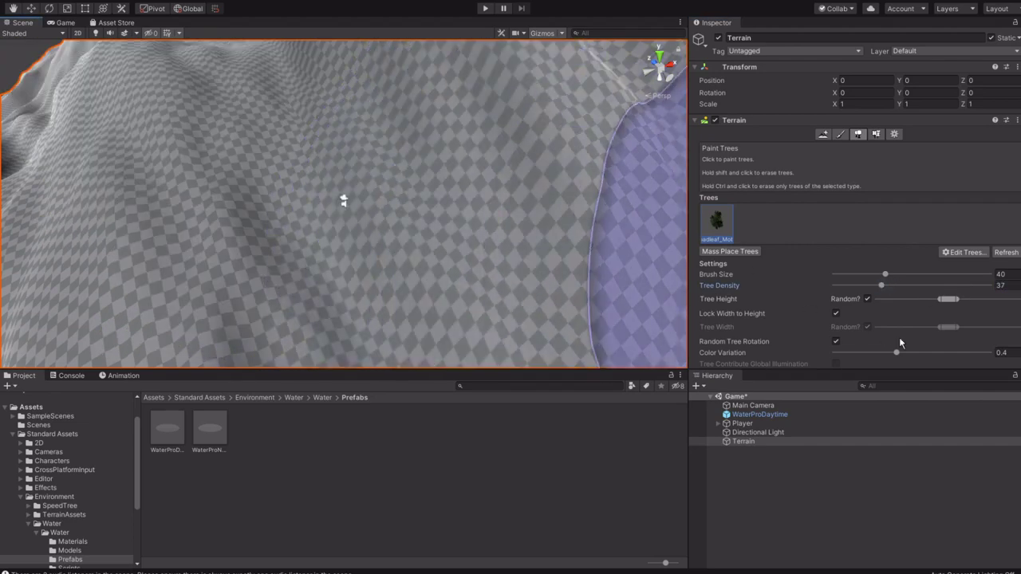
Set the tree density to 10 and paint a cluster of broadleaf trees around the Player.
{"action": "left_click_drag", "start_coordinate": [884, 287], "coordinate": [889, 287]}
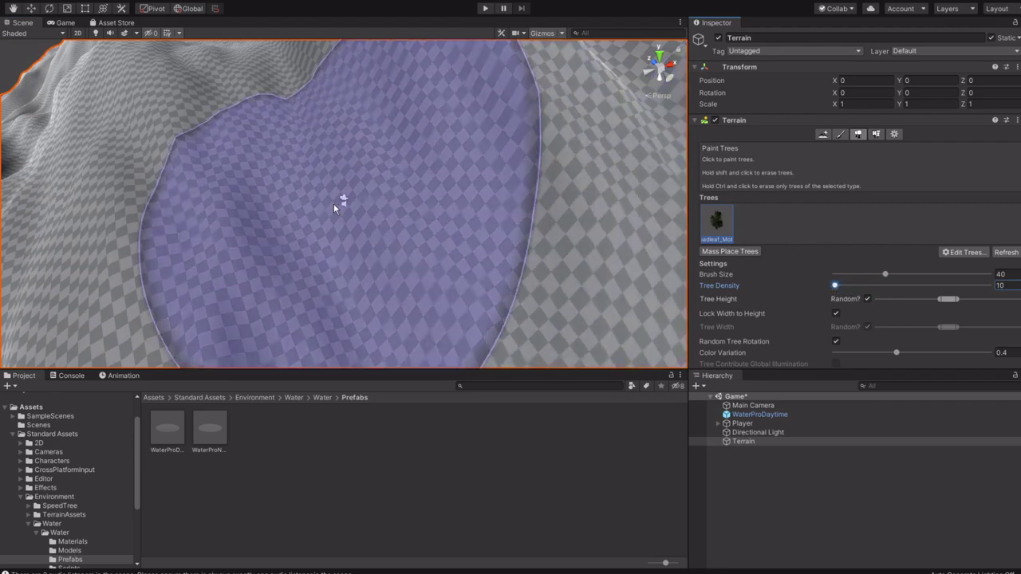
{"action": "mouse_move", "coordinate": [333, 204]}
{"action": "left_mouse_down"}
{"action": "mouse_move", "coordinate": [342, 198]}
{"action": "mouse_move", "coordinate": [160, 207]}
{"action": "mouse_move", "coordinate": [167, 229]}
{"action": "left_mouse_up"}
{"action": "scroll", "coordinate": [366, 219], "scroll_direction": "down", "scroll_amount": 10}
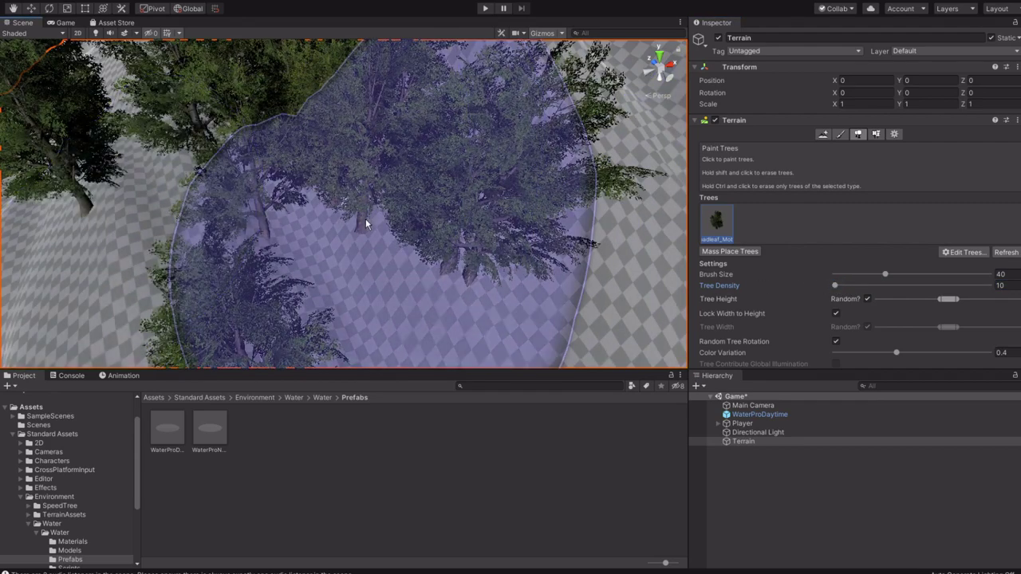
Paint scattered broadleaf trees across the rest of the mountain's slopes with brush size 40.
{"action": "scroll", "coordinate": [404, 196], "scroll_direction": "down", "scroll_amount": 3}
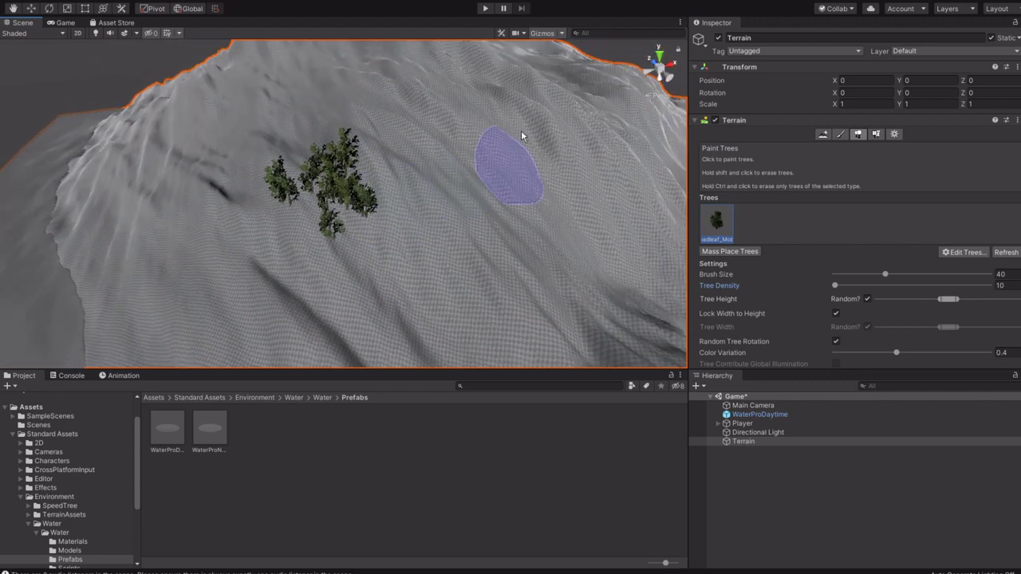
{"action": "mouse_move", "coordinate": [475, 145]}
{"action": "left_mouse_down"}
{"action": "mouse_move", "coordinate": [499, 254]}
{"action": "mouse_move", "coordinate": [417, 151]}
{"action": "mouse_move", "coordinate": [269, 52]}
{"action": "mouse_move", "coordinate": [134, 193]}
{"action": "mouse_move", "coordinate": [274, 319]}
{"action": "mouse_move", "coordinate": [205, 247]}
{"action": "mouse_move", "coordinate": [200, 110]}
{"action": "mouse_move", "coordinate": [259, 123]}
{"action": "mouse_move", "coordinate": [187, 210]}
{"action": "left_mouse_up"}
{"action": "mouse_move", "coordinate": [469, 224]}
{"action": "middle_mouse_down"}
{"action": "mouse_move", "coordinate": [474, 217]}
{"action": "mouse_move", "coordinate": [192, 299]}
{"action": "middle_mouse_up"}
{"action": "mouse_move", "coordinate": [275, 235]}
{"action": "left_mouse_down"}
{"action": "mouse_move", "coordinate": [317, 132]}
{"action": "mouse_move", "coordinate": [398, 308]}
{"action": "mouse_move", "coordinate": [269, 103]}
{"action": "mouse_move", "coordinate": [430, 82]}
{"action": "mouse_move", "coordinate": [460, 165]}
{"action": "mouse_move", "coordinate": [592, 221]}
{"action": "mouse_move", "coordinate": [524, 308]}
{"action": "mouse_move", "coordinate": [351, 271]}
{"action": "left_mouse_up"}
{"action": "scroll", "coordinate": [375, 267], "scroll_direction": "down", "scroll_amount": 5}
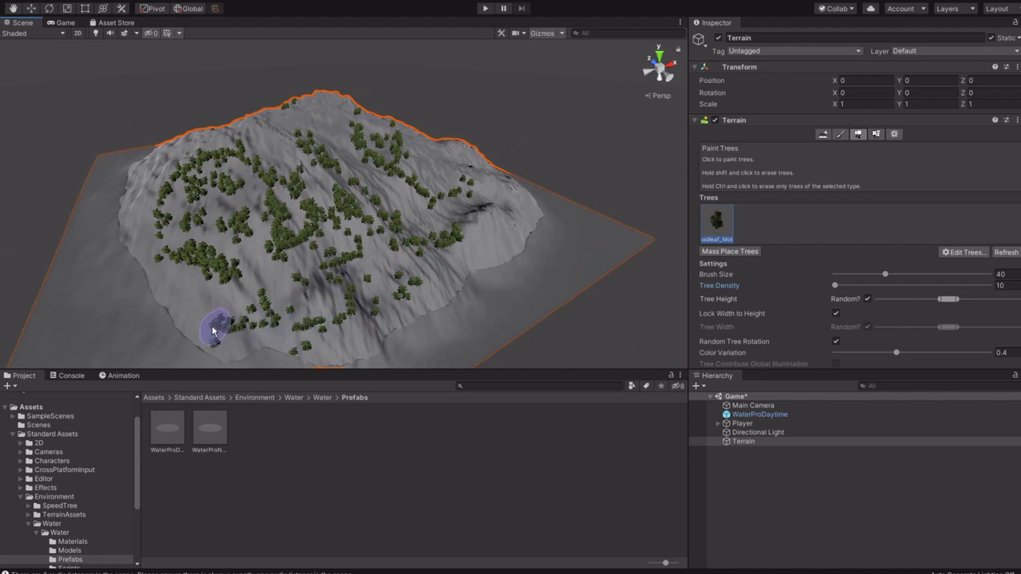
Add the conifer desktop tree, paint conifers among the broadleaf trees on the mountain, and save the scene.
{"action": "left_click_drag", "start_coordinate": [317, 110], "coordinate": [388, 221], "text": "alt"}
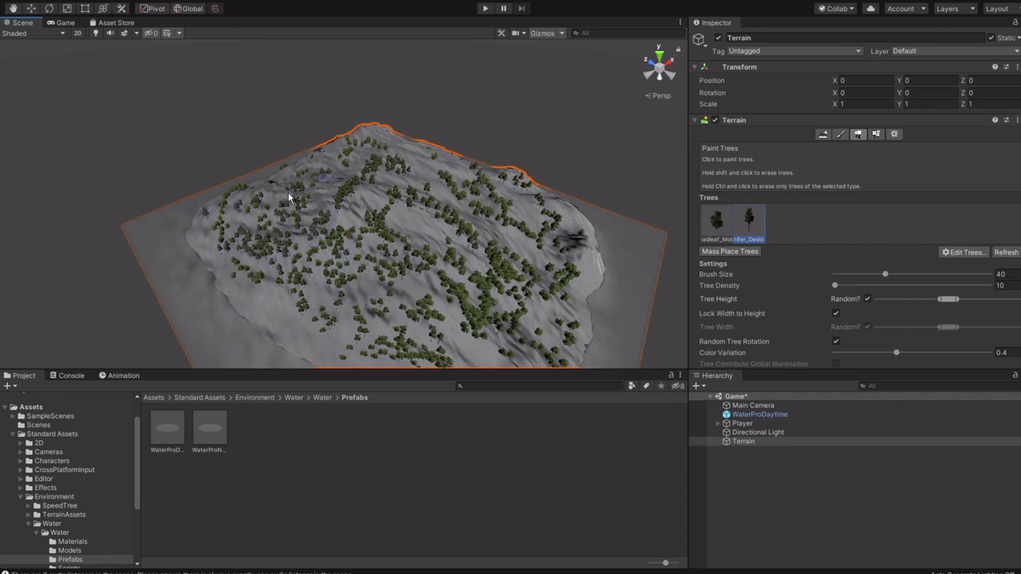
{"action": "mouse_move", "coordinate": [334, 163]}
{"action": "left_mouse_down"}
{"action": "mouse_move", "coordinate": [411, 232]}
{"action": "mouse_move", "coordinate": [434, 238]}
{"action": "mouse_move", "coordinate": [449, 195]}
{"action": "mouse_move", "coordinate": [417, 178]}
{"action": "mouse_move", "coordinate": [379, 204]}
{"action": "left_mouse_up"}
{"action": "key", "text": "ctrl+s"}
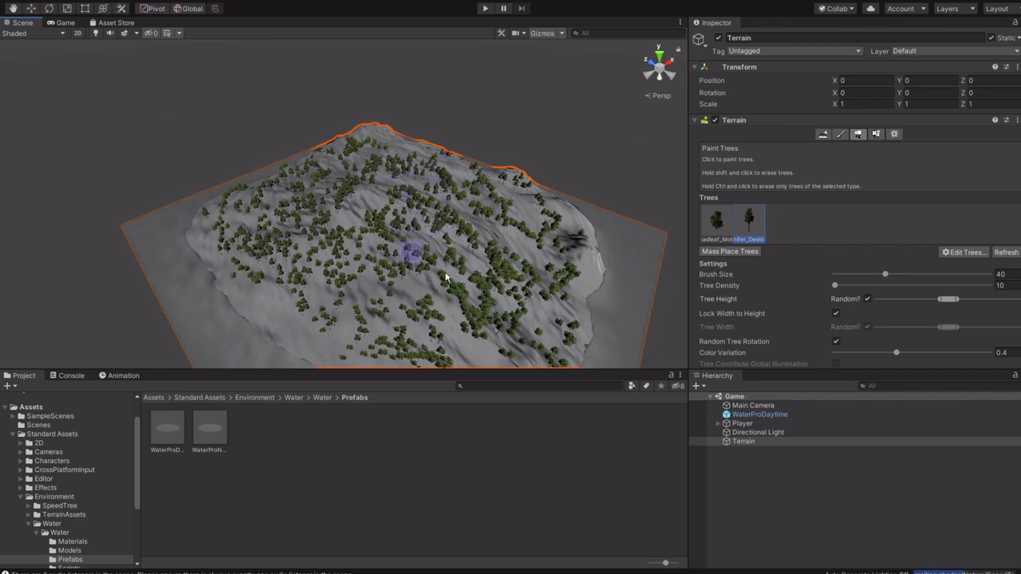
Play-test the scene by walking the first-person player through the forest and across the mountain slopes, and stop the test.
{"action": "left_click", "coordinate": [484, 11]}
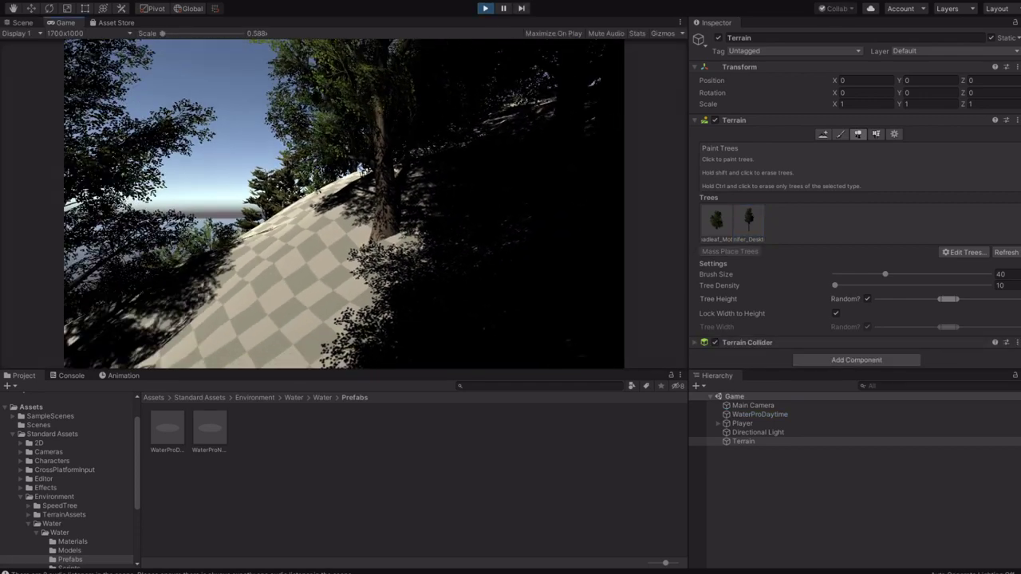
{"action": "key", "text": "w"}
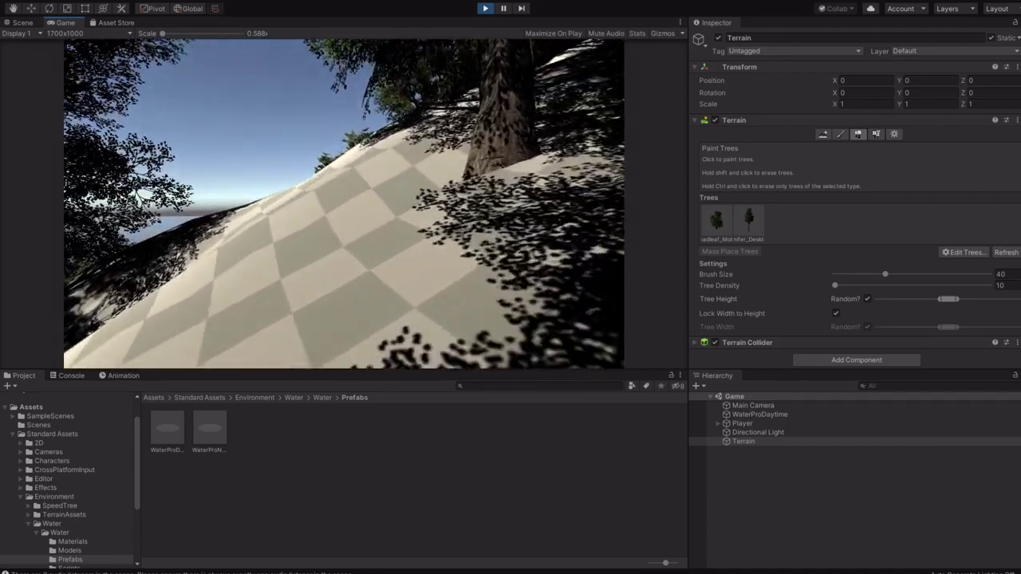
{"action": "key", "text": "w"}
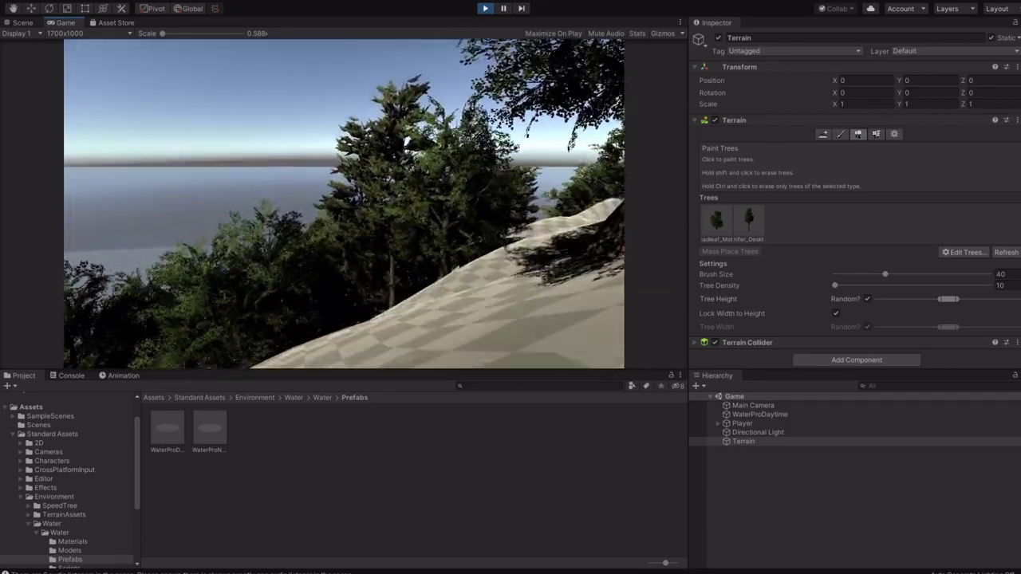
{"action": "key", "text": "w"}
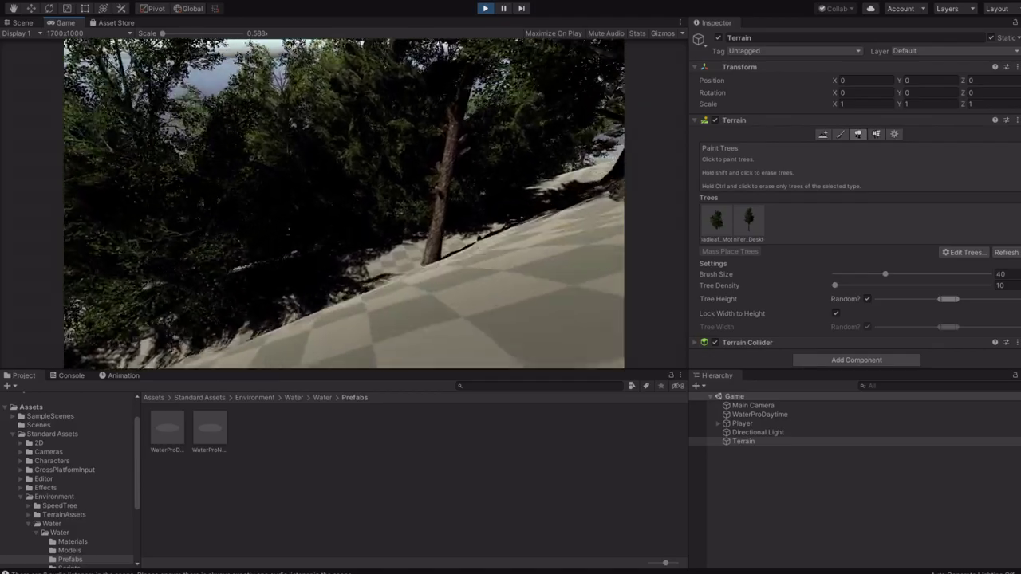
{"action": "key", "text": "w"}
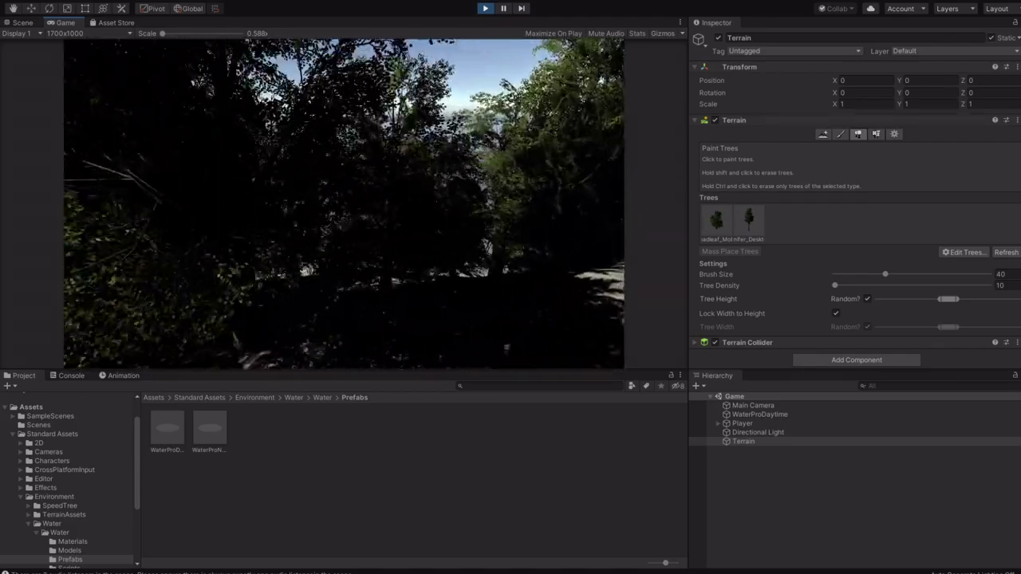
{"action": "key", "text": "w"}
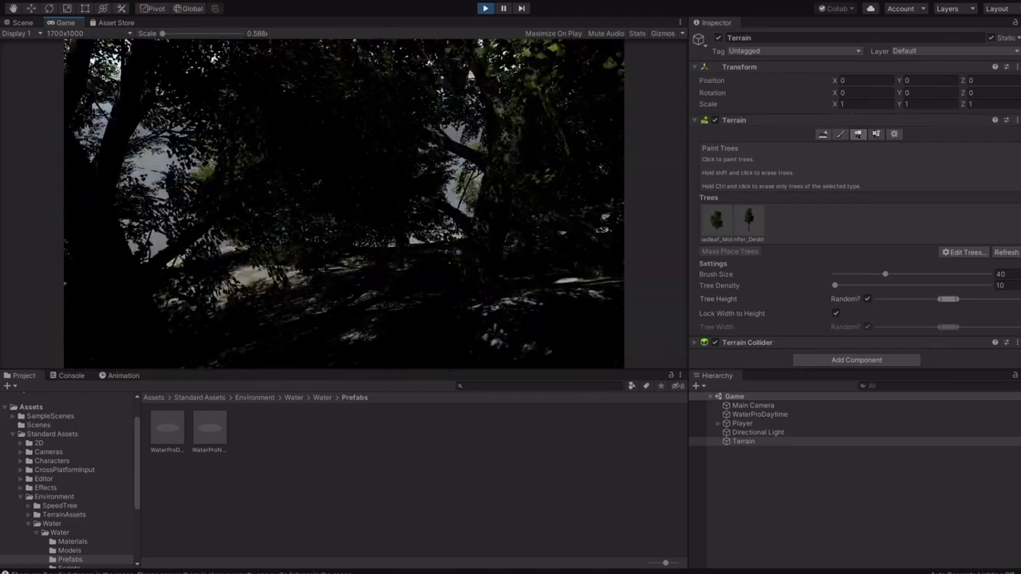
{"action": "key", "text": "w"}
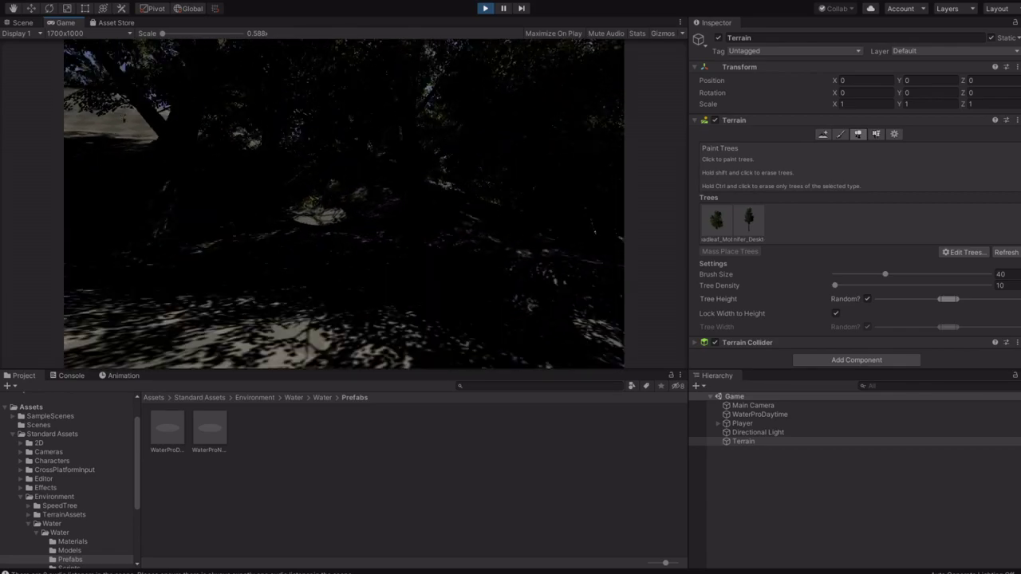
{"action": "key", "text": "w"}
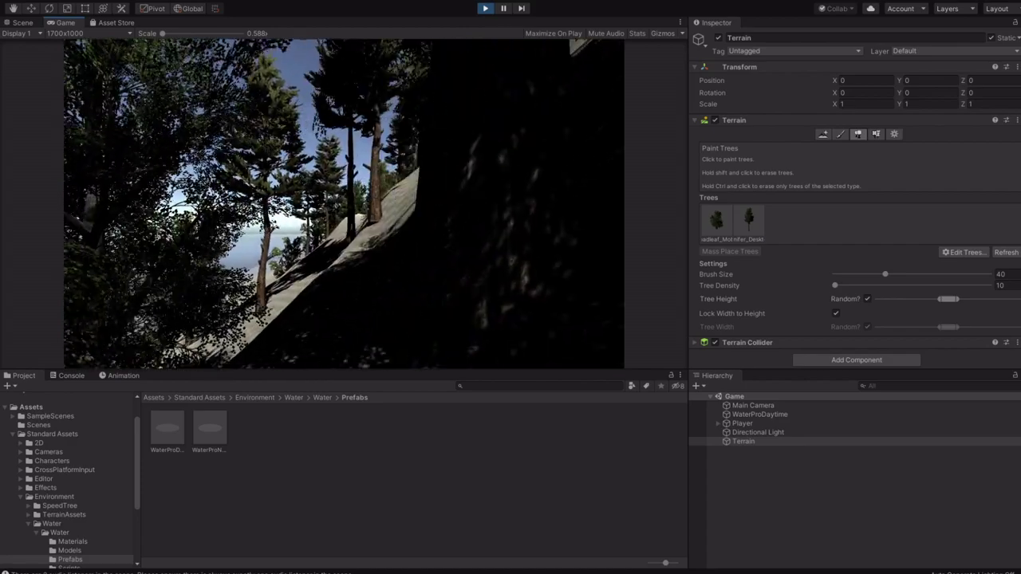
{"action": "key", "text": "w"}
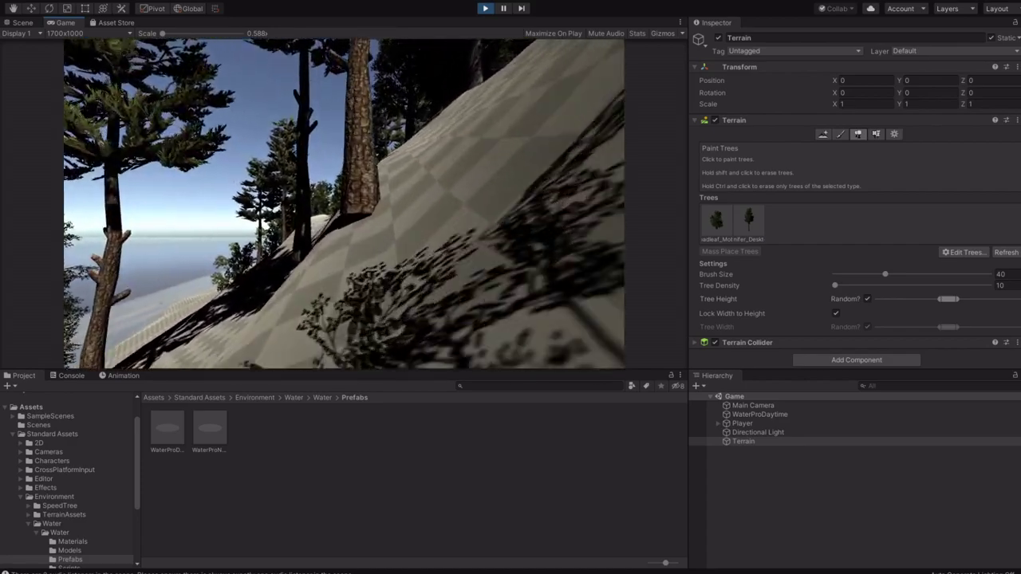
{"action": "key", "text": "w"}
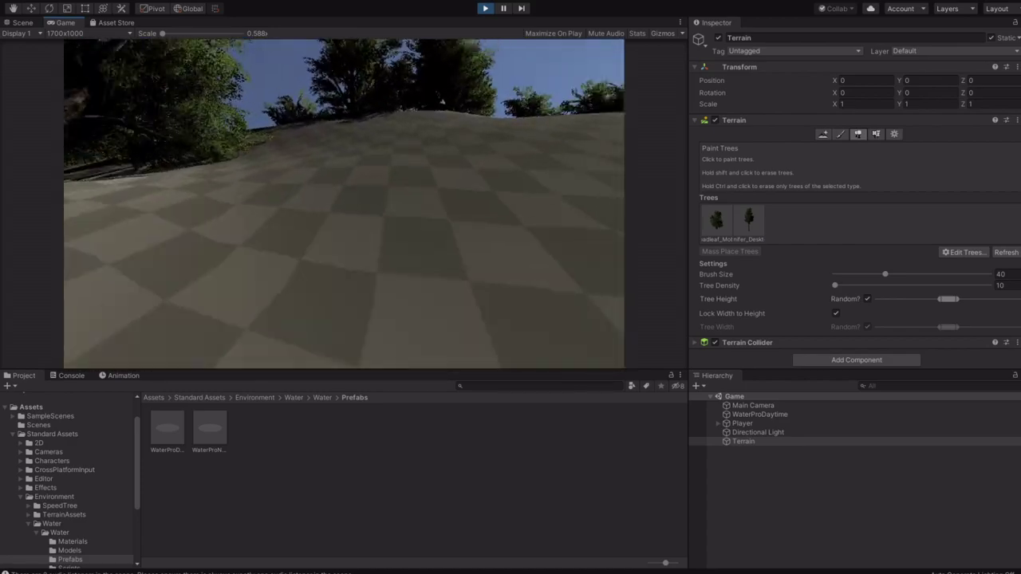
{"action": "key", "text": "w"}
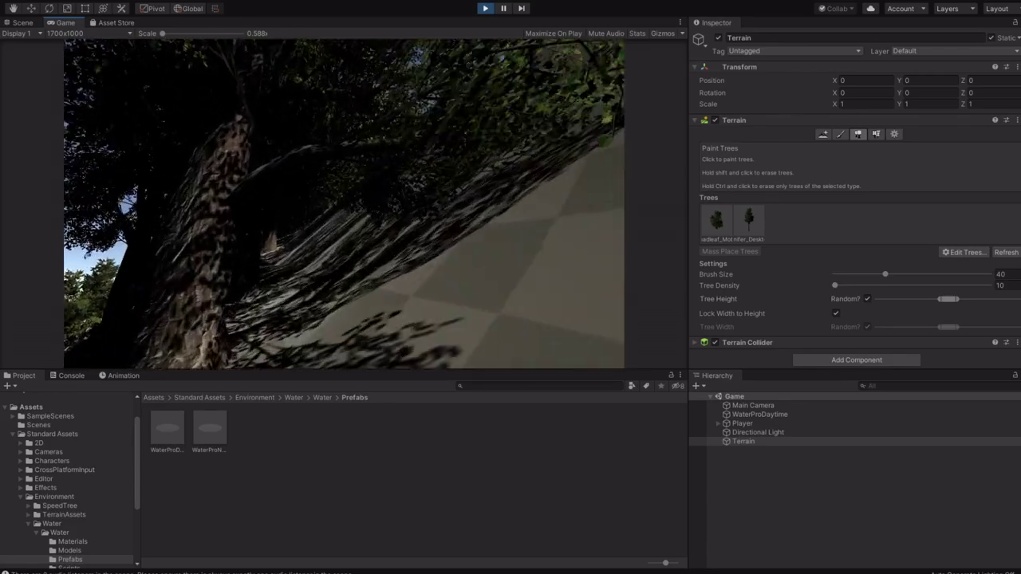
{"action": "key", "text": "w"}
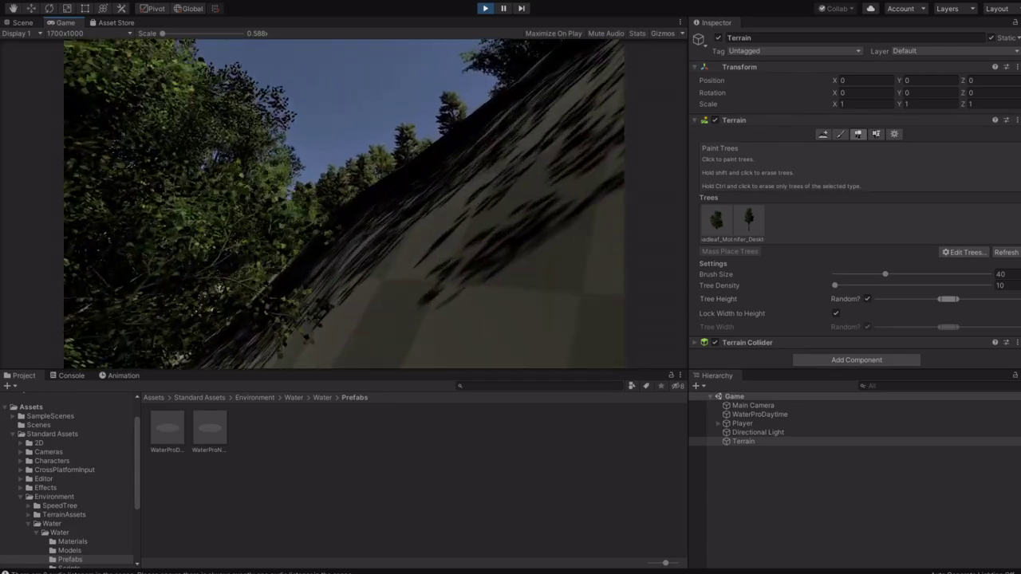
{"action": "key", "text": "w"}
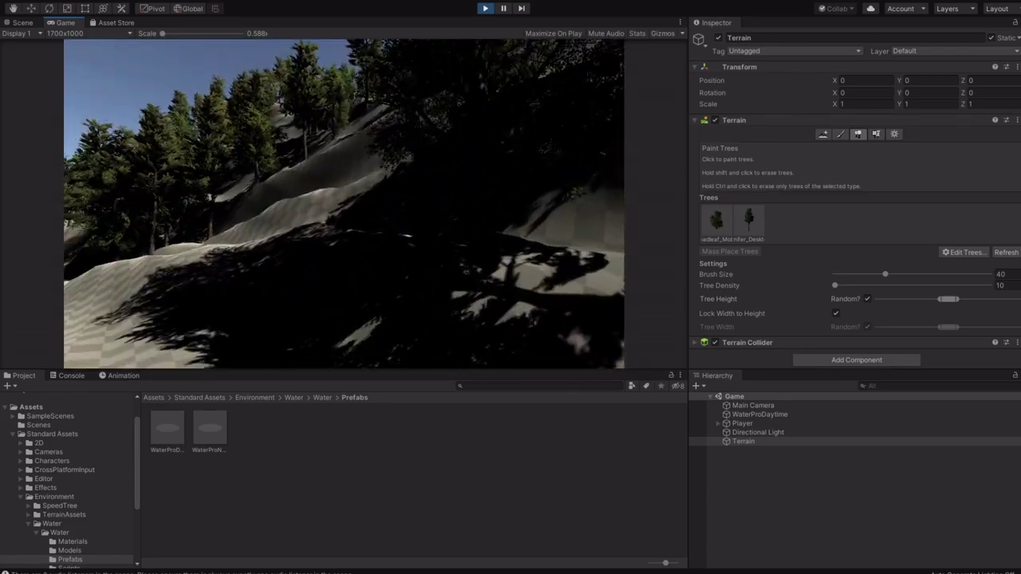
{"action": "key", "text": "w"}
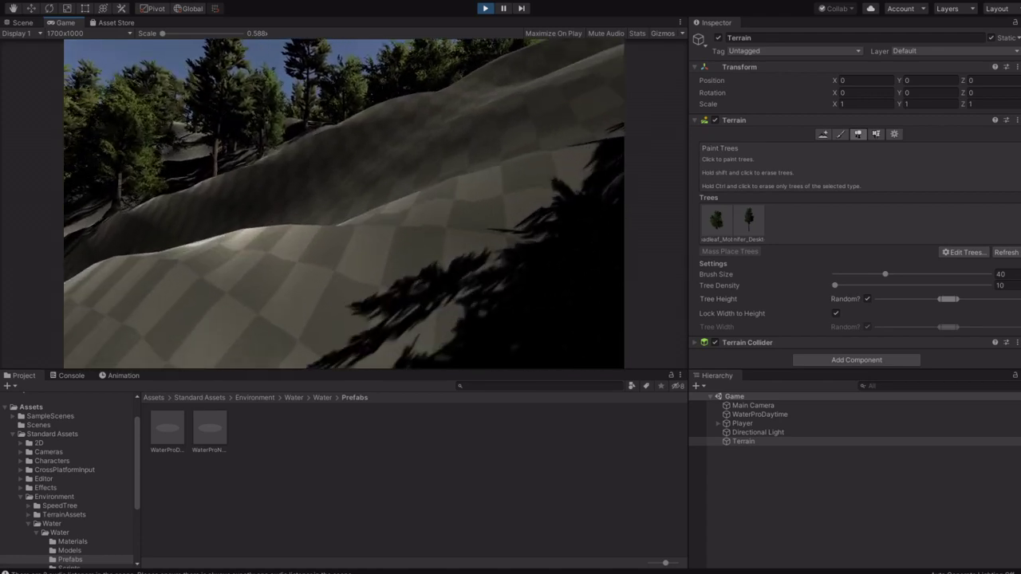
{"action": "key", "text": "w"}
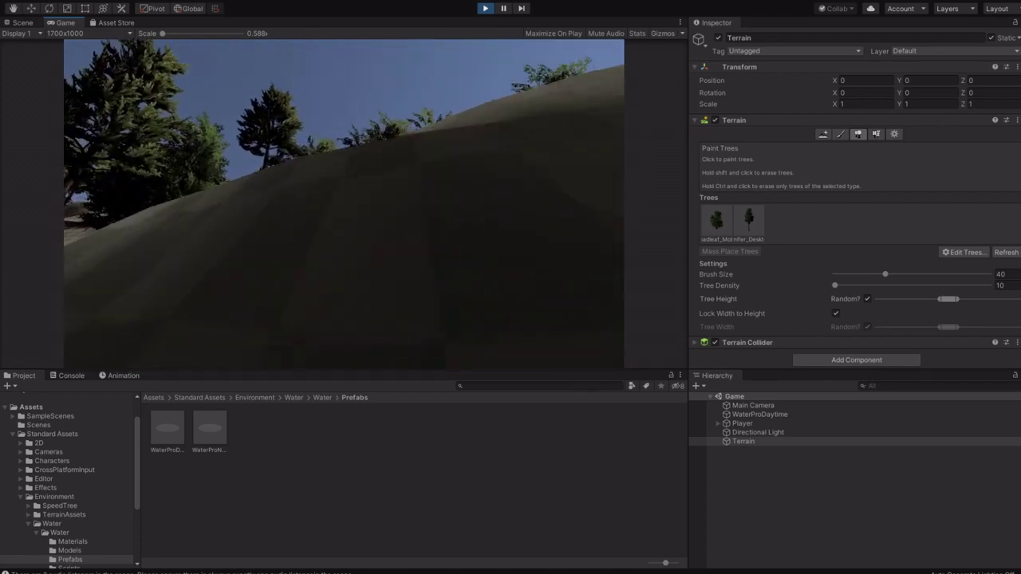
{"action": "key", "text": "Escape"}
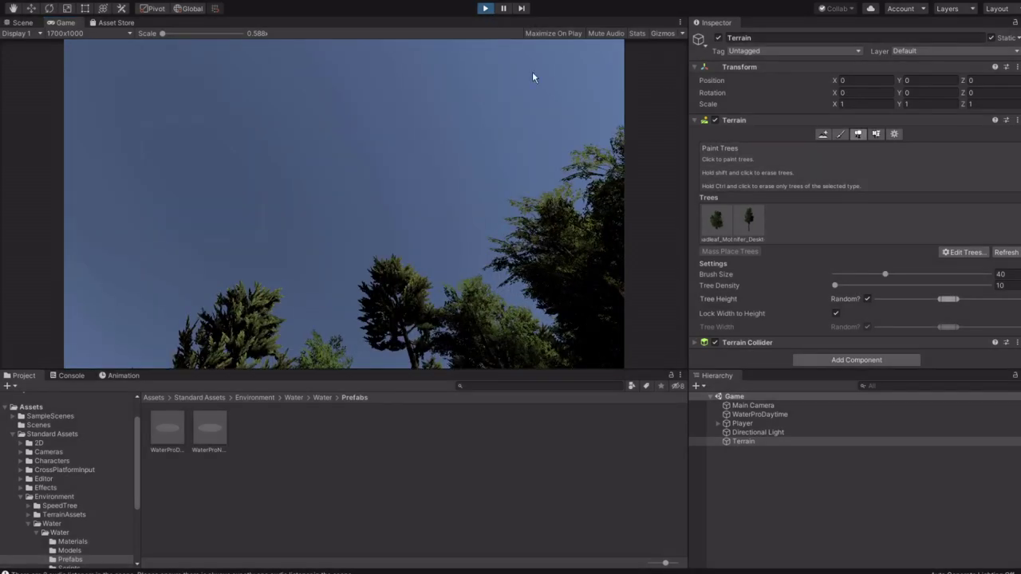
{"action": "left_click", "coordinate": [485, 8]}
Cover the Terrain with the grass layer in Paint Texture mode, and open the texture selection for that layer's normal map.
{"action": "left_click", "coordinate": [744, 442]}
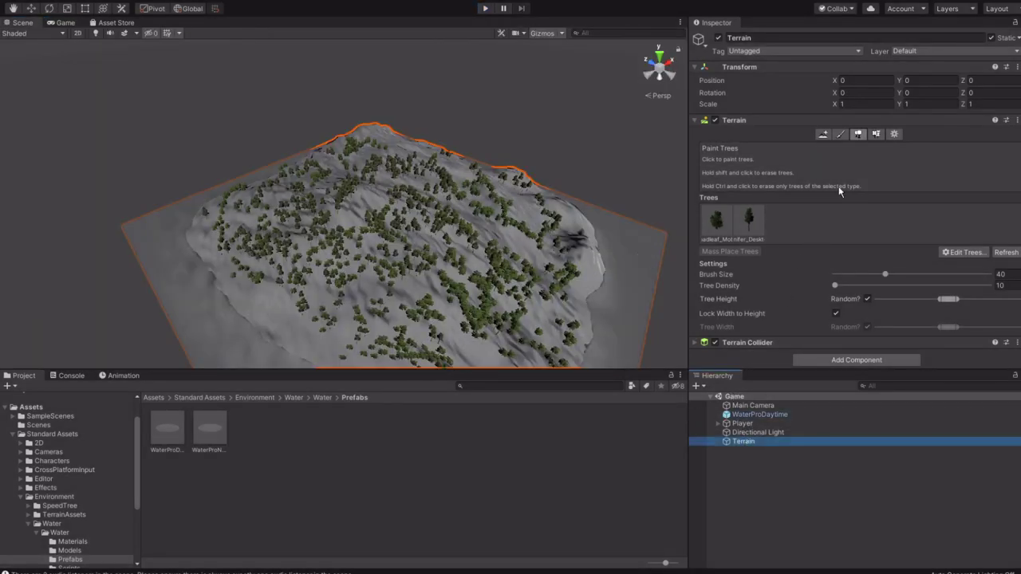
{"action": "left_click", "coordinate": [840, 134]}
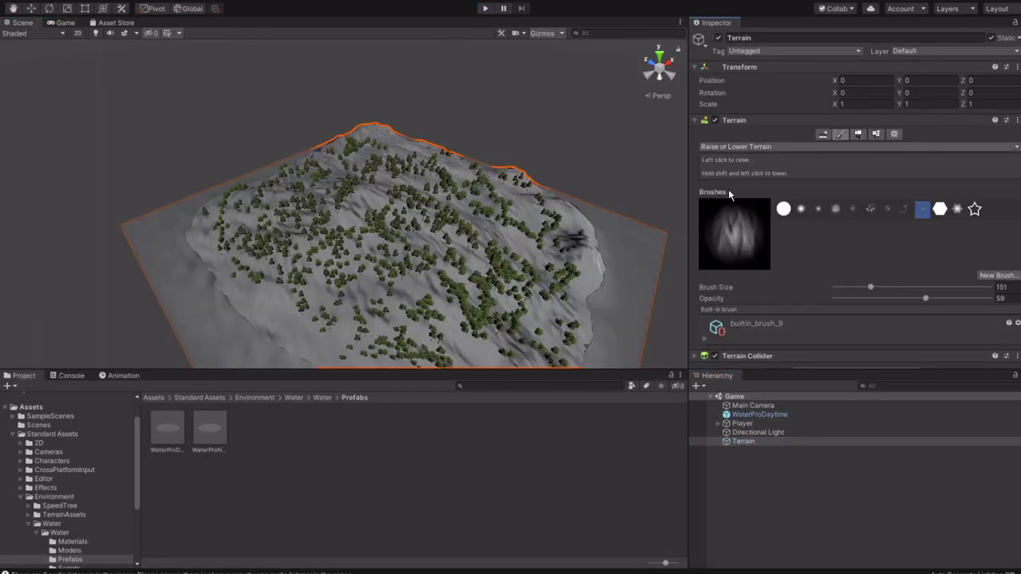
{"action": "left_click", "coordinate": [870, 147]}
{"action": "left_click", "coordinate": [854, 189]}
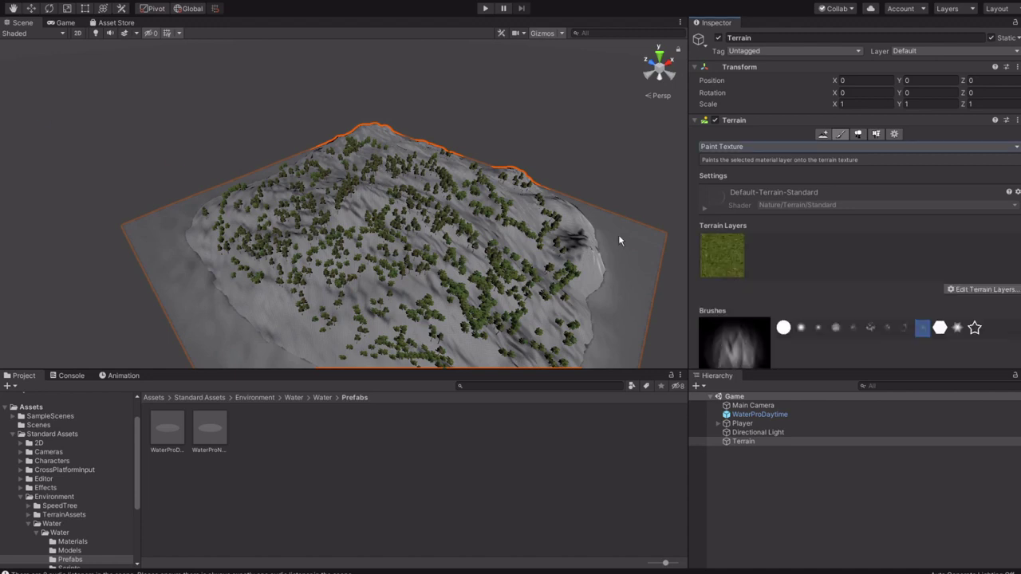
{"action": "left_click", "coordinate": [732, 258]}
{"action": "scroll", "coordinate": [446, 193], "scroll_direction": "up", "scroll_amount": 2}
{"action": "scroll", "coordinate": [446, 192], "scroll_direction": "up", "scroll_amount": 2}
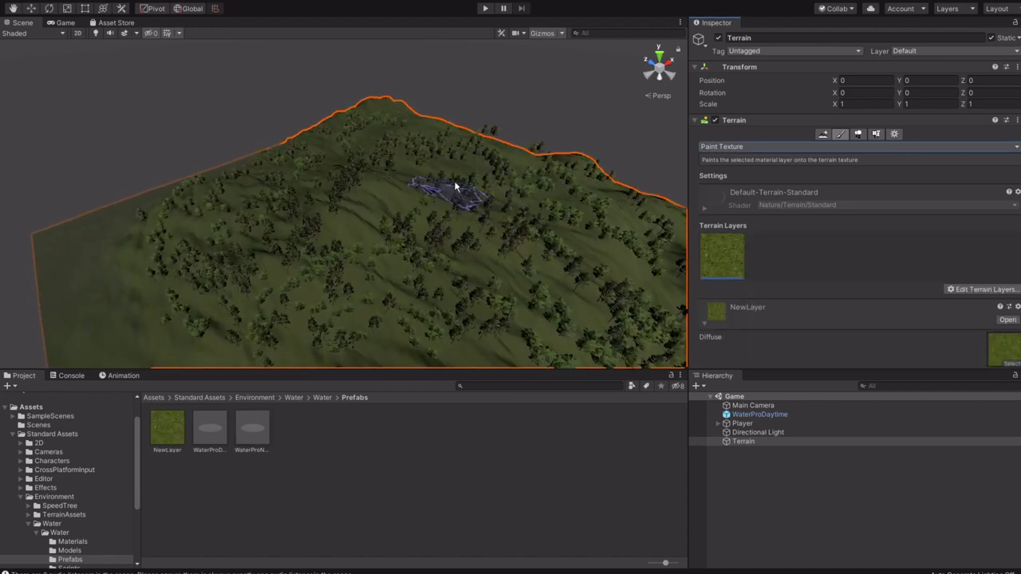
{"action": "scroll", "coordinate": [878, 240], "scroll_direction": "down", "scroll_amount": 5}
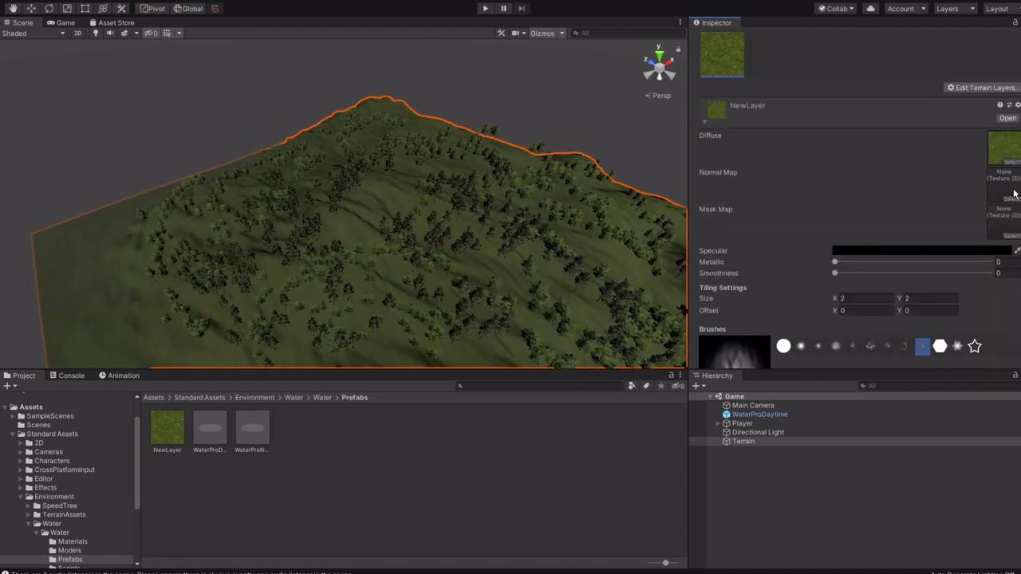
{"action": "left_click", "coordinate": [1012, 199]}
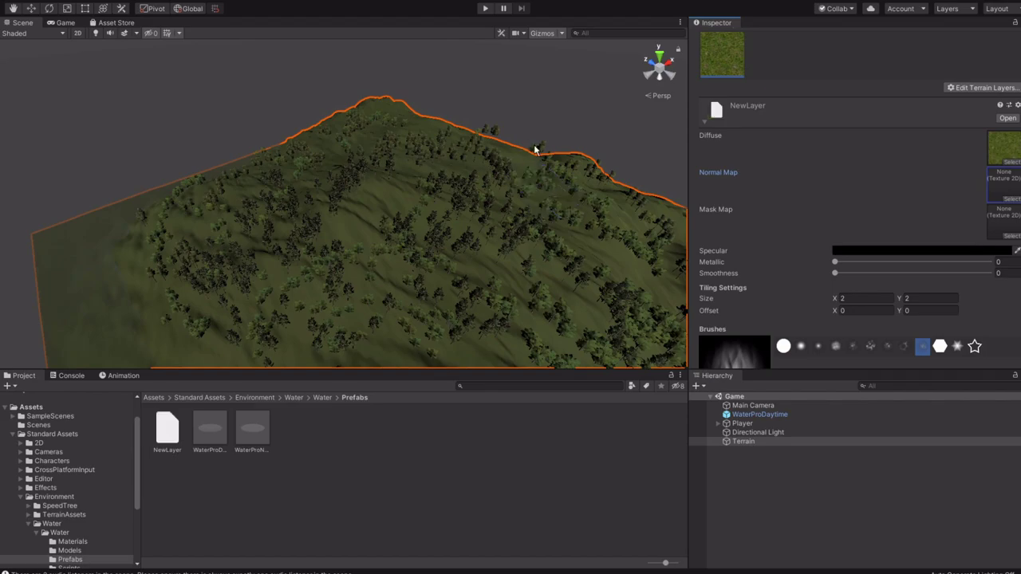
Examine the grass-covered slope and its trees up close, select WaterProDaytime, and start a play test of the textured scene.
{"action": "left_click_drag", "start_coordinate": [533, 148], "coordinate": [189, 106], "text": "alt"}
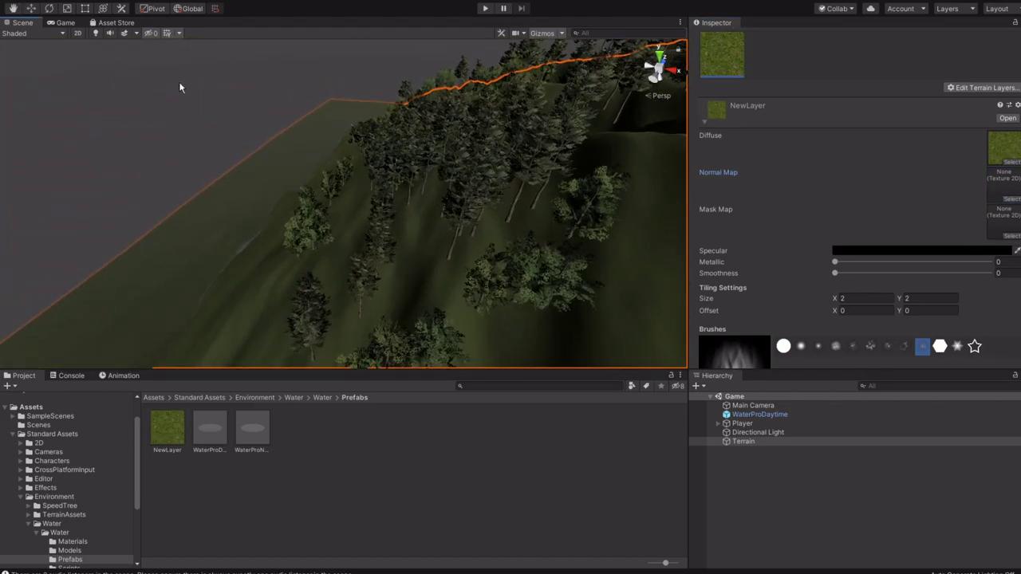
{"action": "left_click", "coordinate": [338, 178]}
{"action": "key", "text": "f"}
{"action": "left_click", "coordinate": [481, 11]}
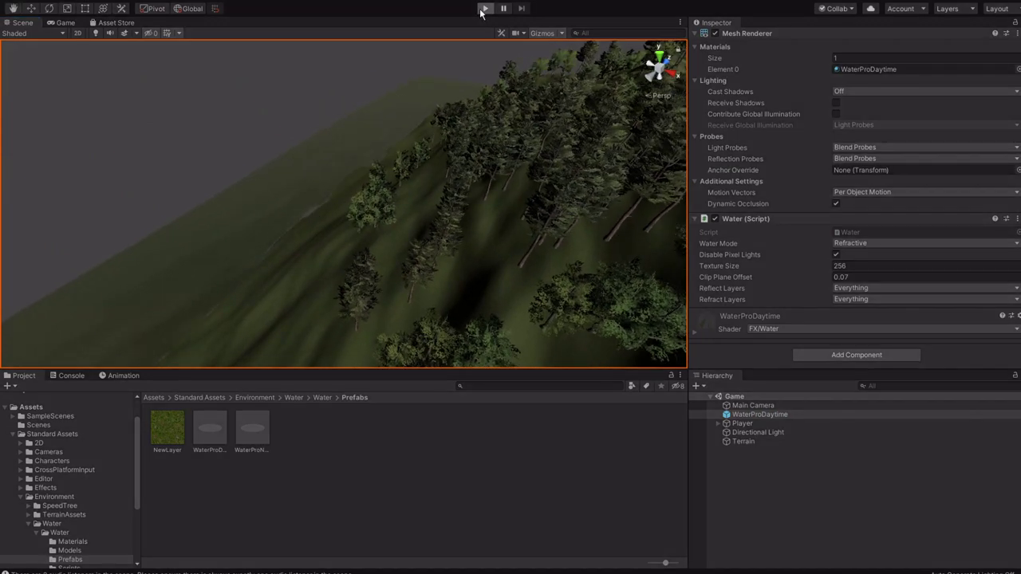